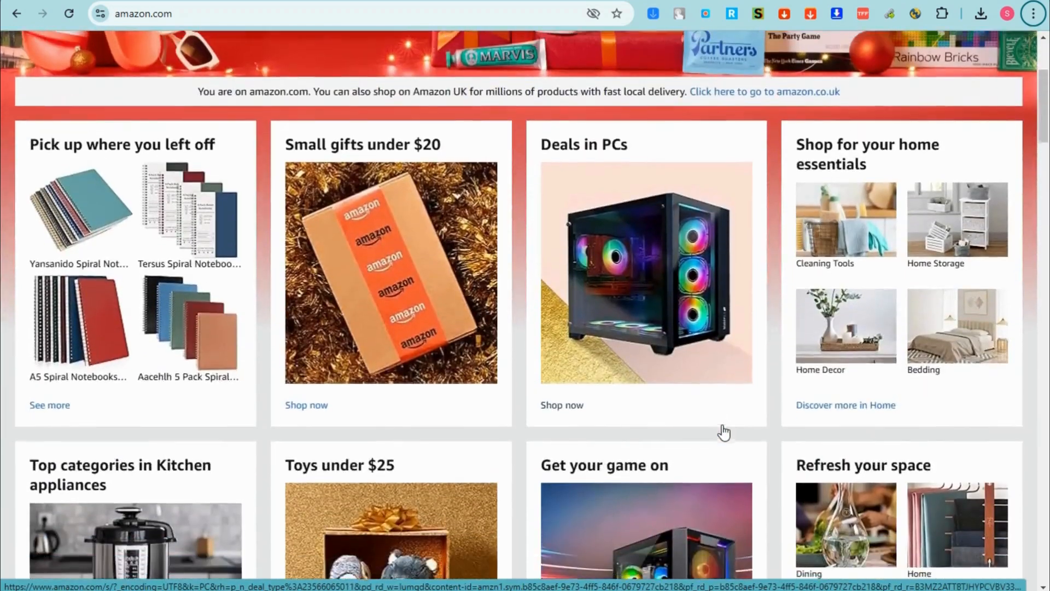
- Scroll back up the Amazon home page toward the Sell link
scroll(724, 432, up, 4)
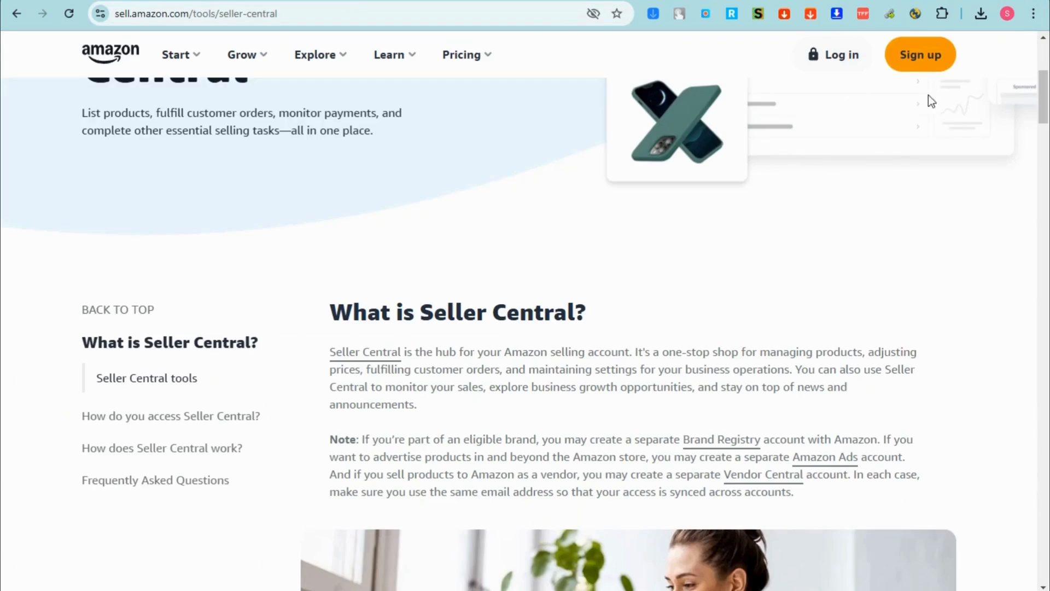
scroll(424, 219, up, 5)
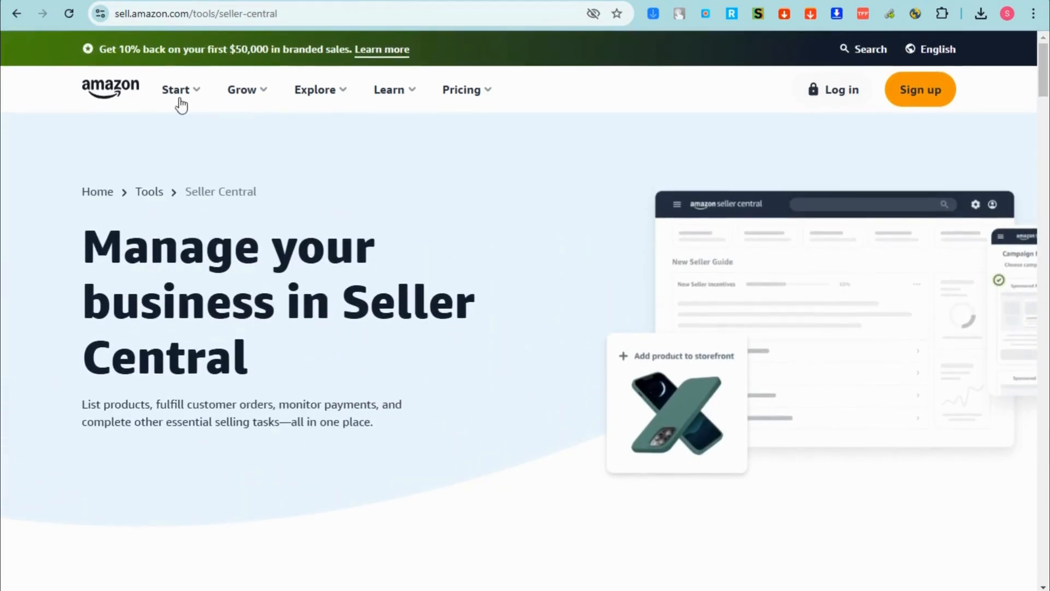
- Open the Standard selling fees page and highlight the Individual plan's $0.99 per item price
click(469, 94)
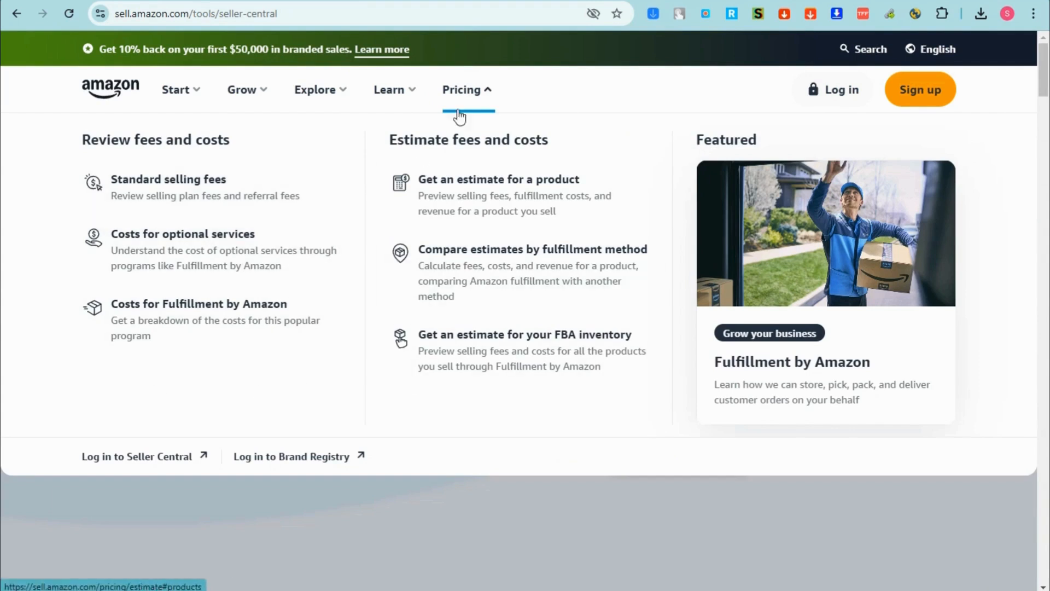
click(174, 197)
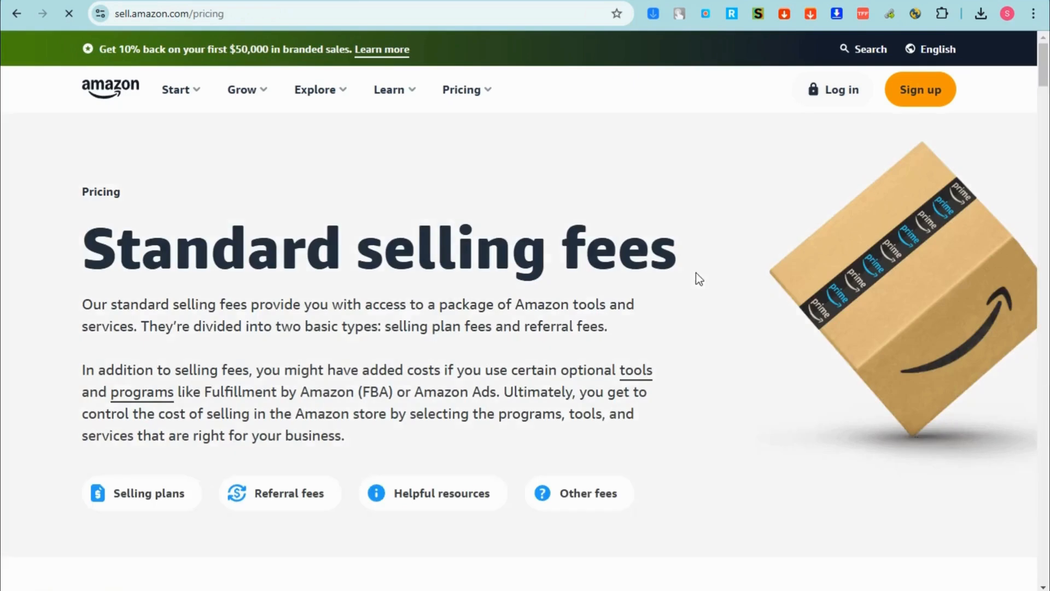
scroll(277, 413, down, 5)
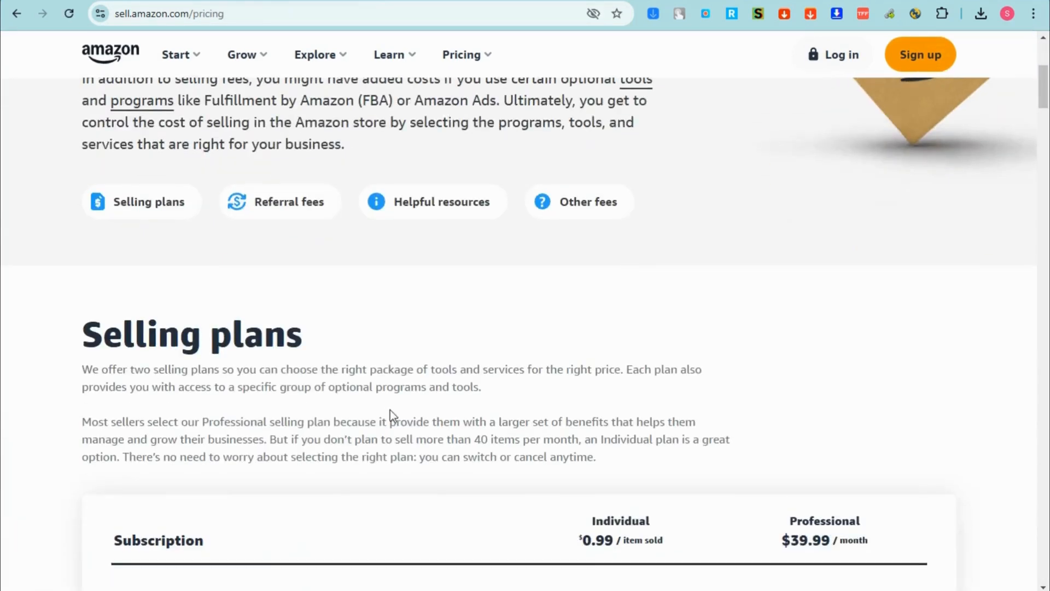
scroll(264, 374, down, 7)
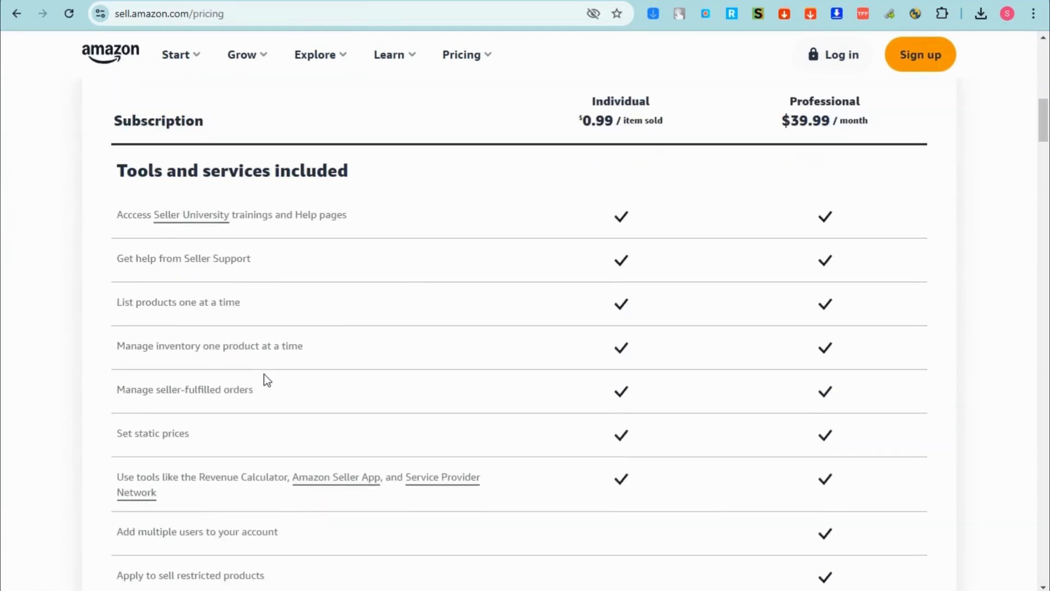
scroll(596, 235, up, 2)
drag(582, 248, 682, 250)
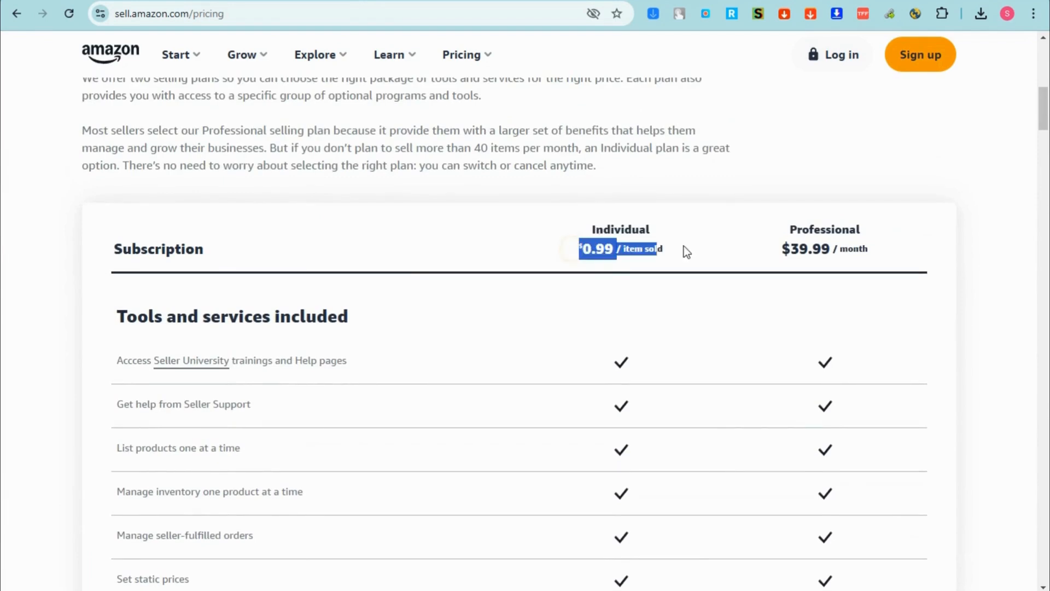
- Highlight the Professional features: Add multiple users, Apply to sell restricted products, Build your brand
scroll(473, 309, down, 1)
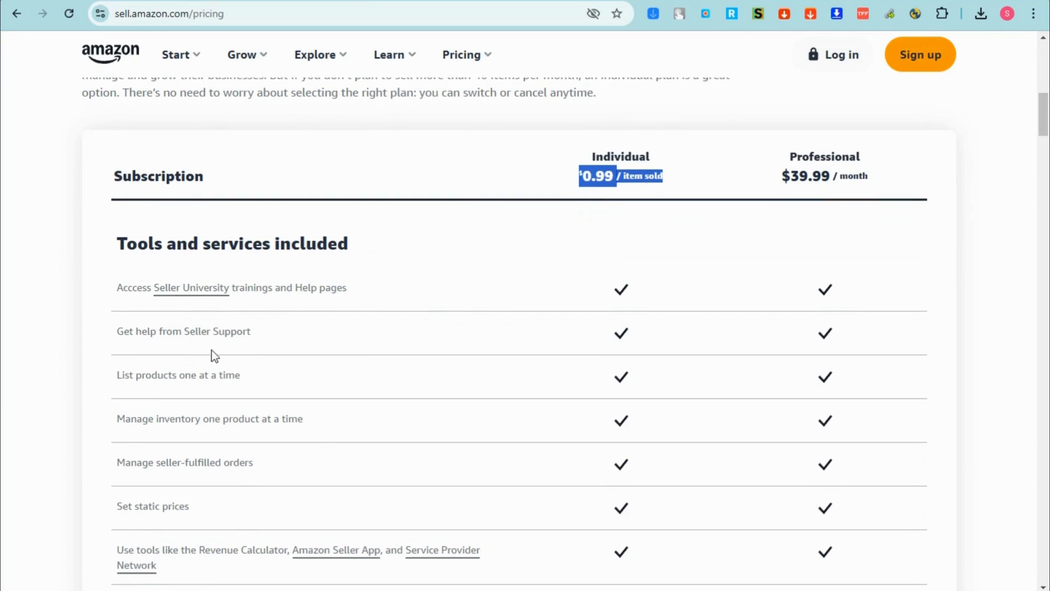
scroll(356, 387, down, 1)
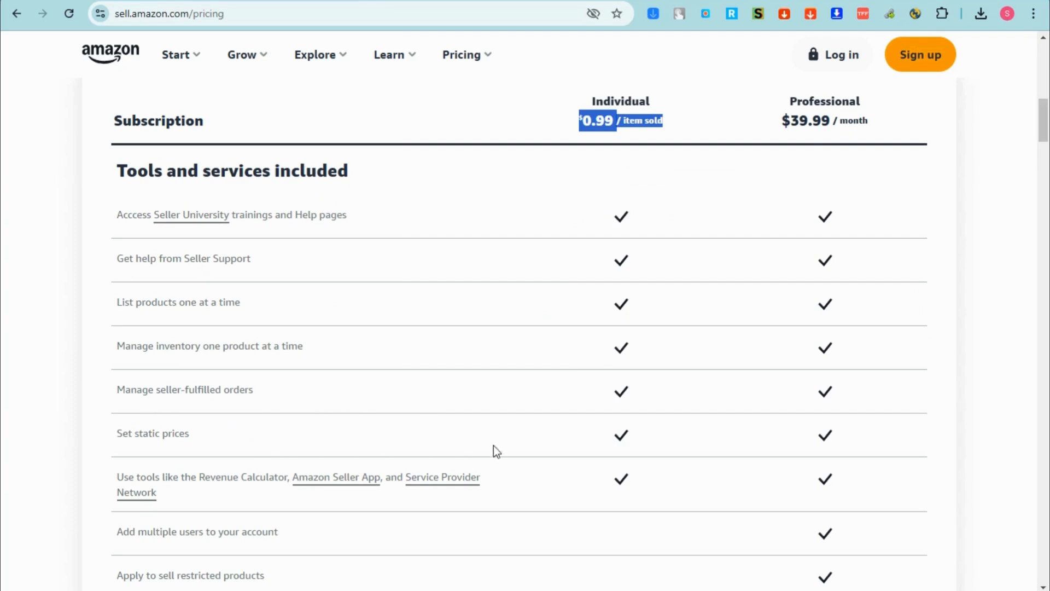
scroll(494, 445, down, 3)
drag(117, 394, 338, 391)
drag(116, 431, 267, 434)
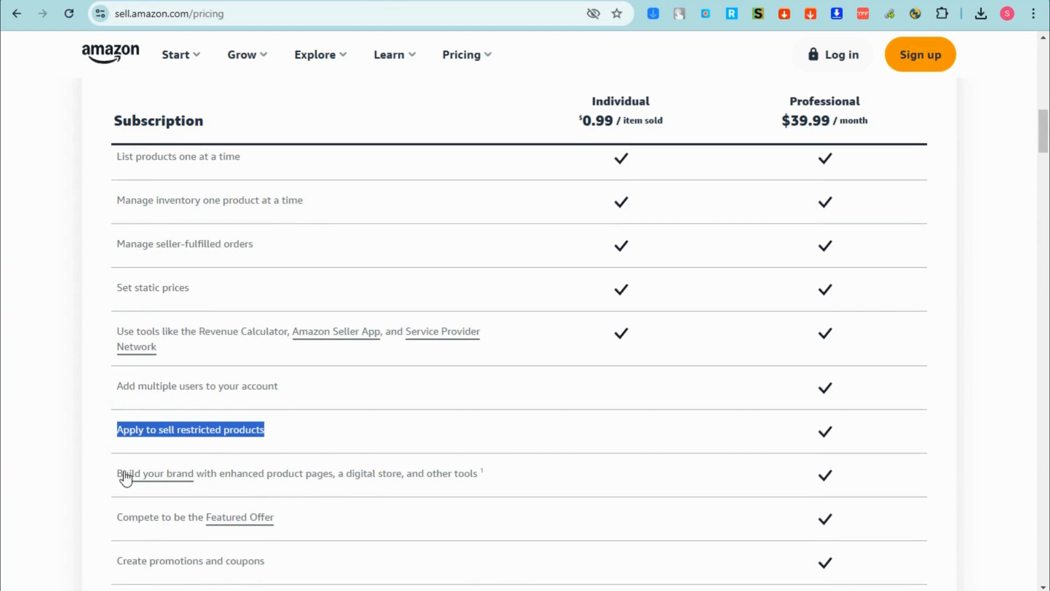
drag(117, 474, 418, 474)
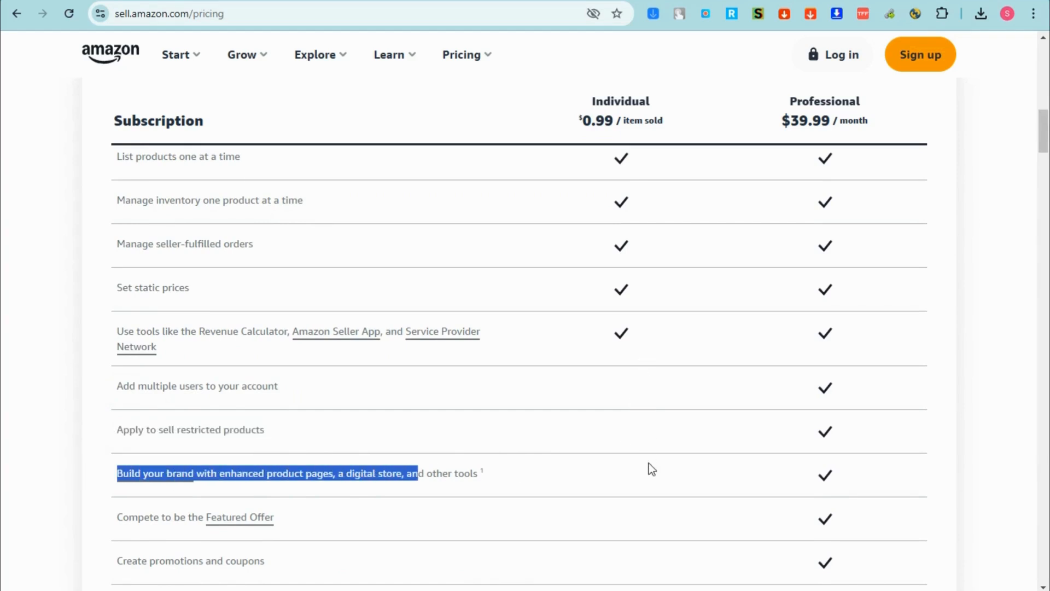
- Scroll through the rest of the Selling plans comparison table
scroll(637, 446, down, 4)
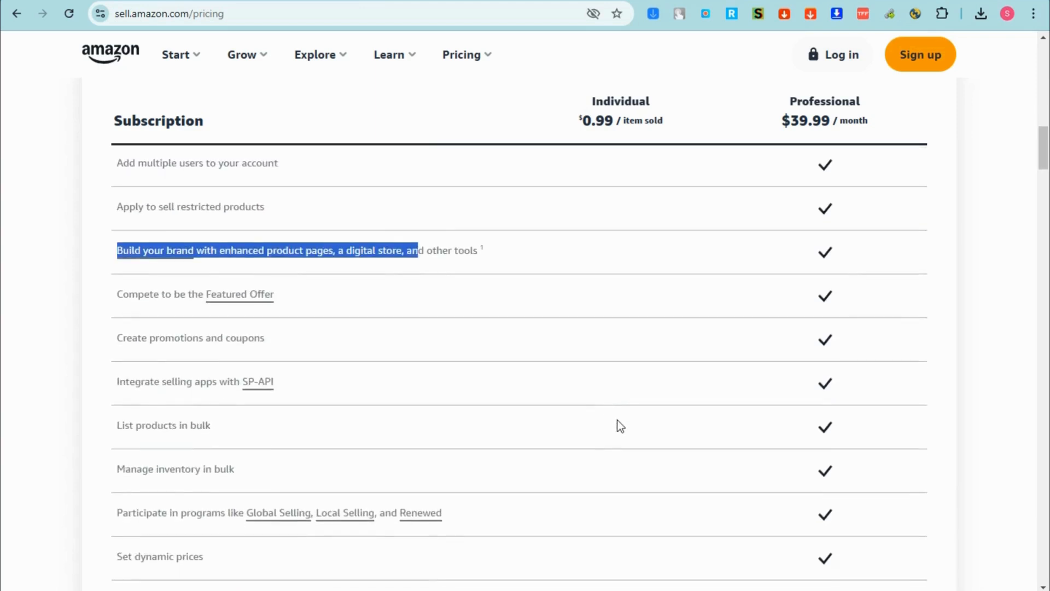
scroll(617, 420, down, 1)
scroll(617, 420, down, 3)
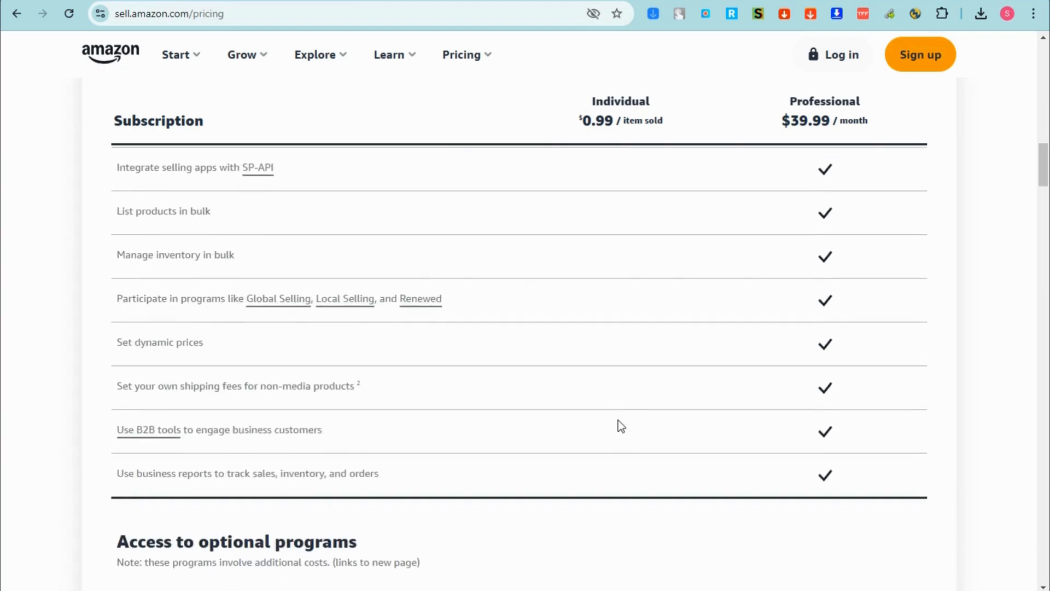
scroll(550, 409, up, 4)
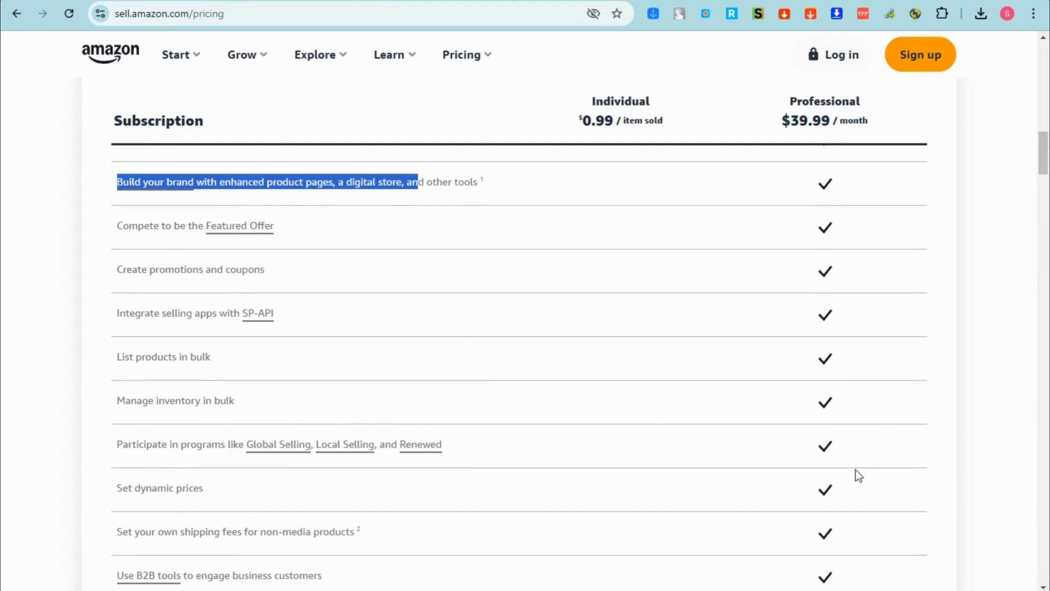
scroll(846, 523, down, 8)
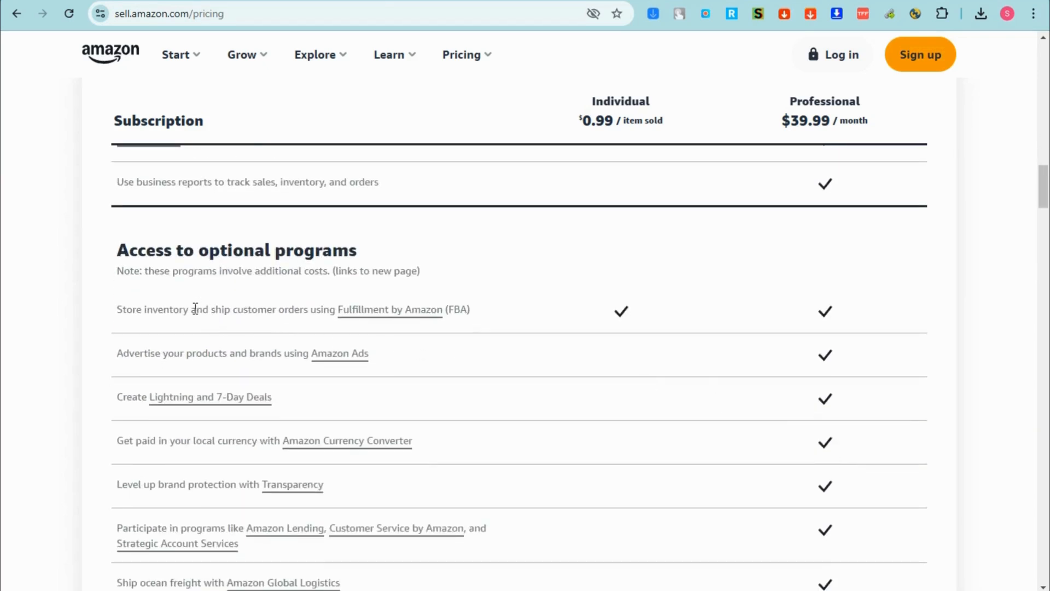
scroll(571, 309, down, 1)
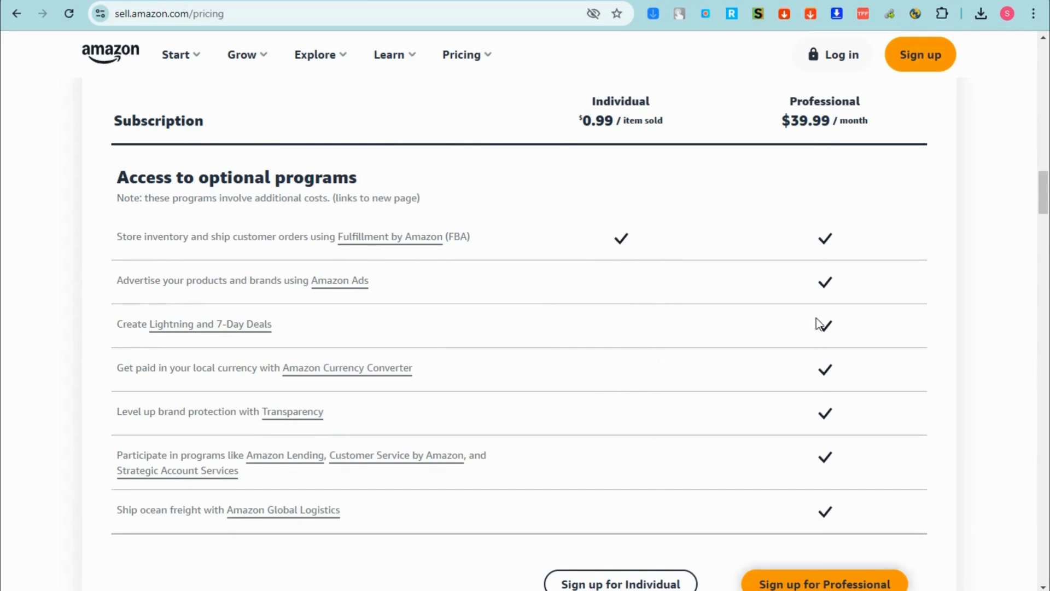
scroll(819, 468, down, 4)
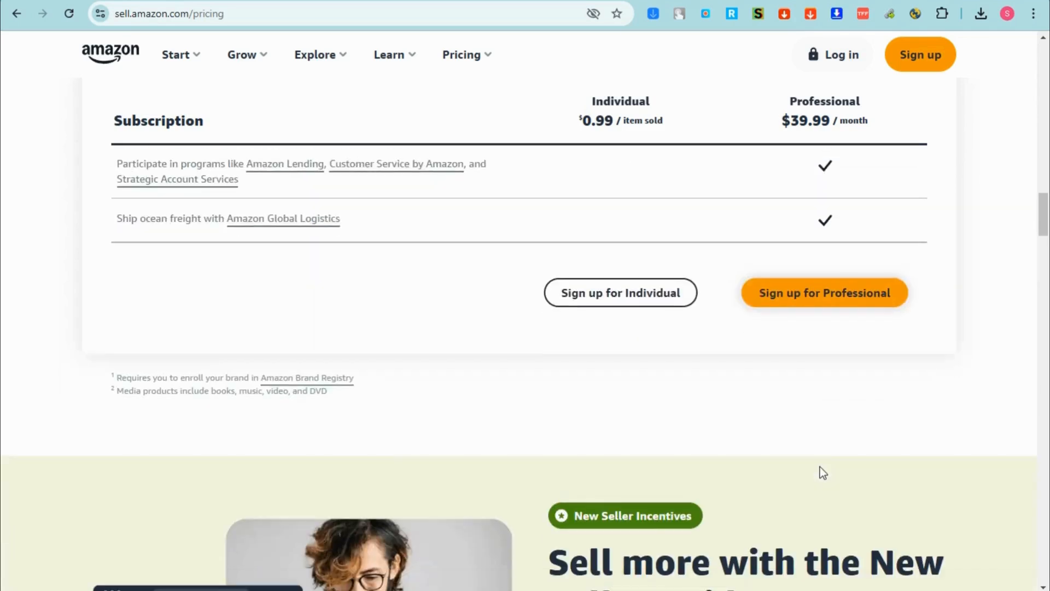
scroll(821, 452, up, 2)
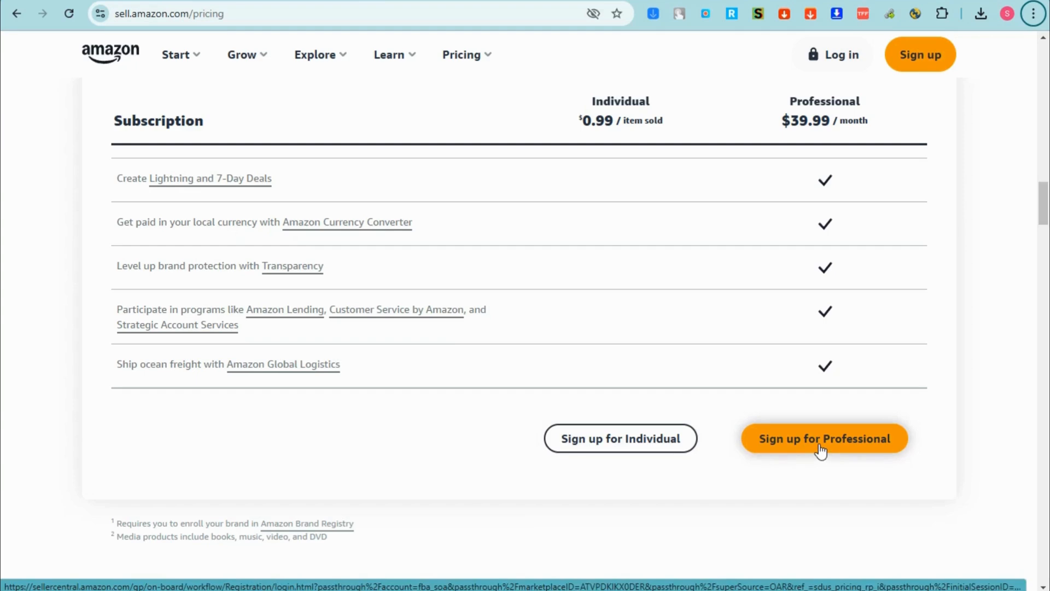
scroll(820, 452, down, 6)
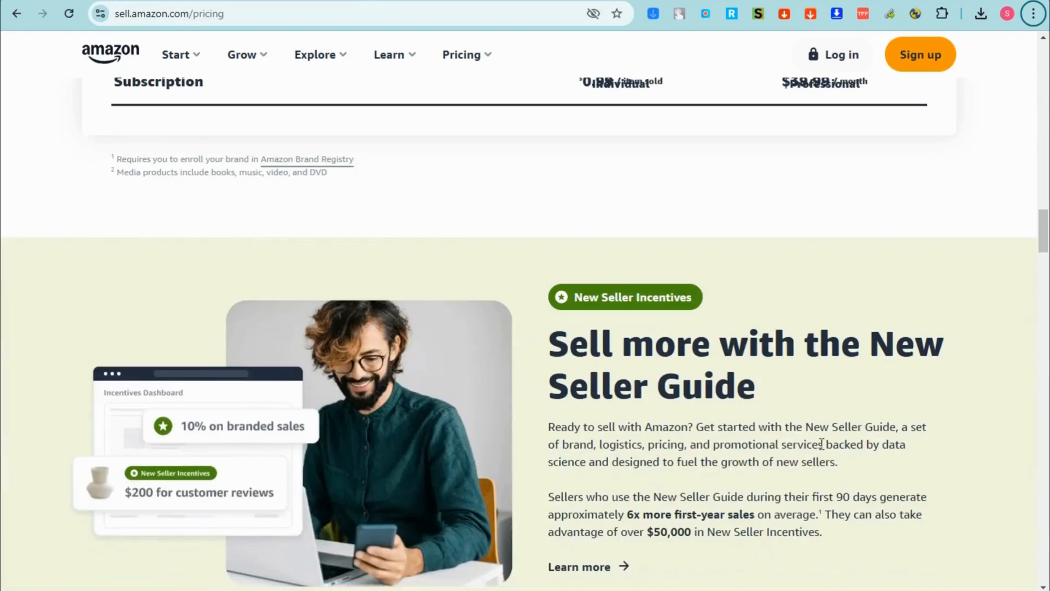
scroll(849, 456, down, 5)
scroll(849, 457, down, 6)
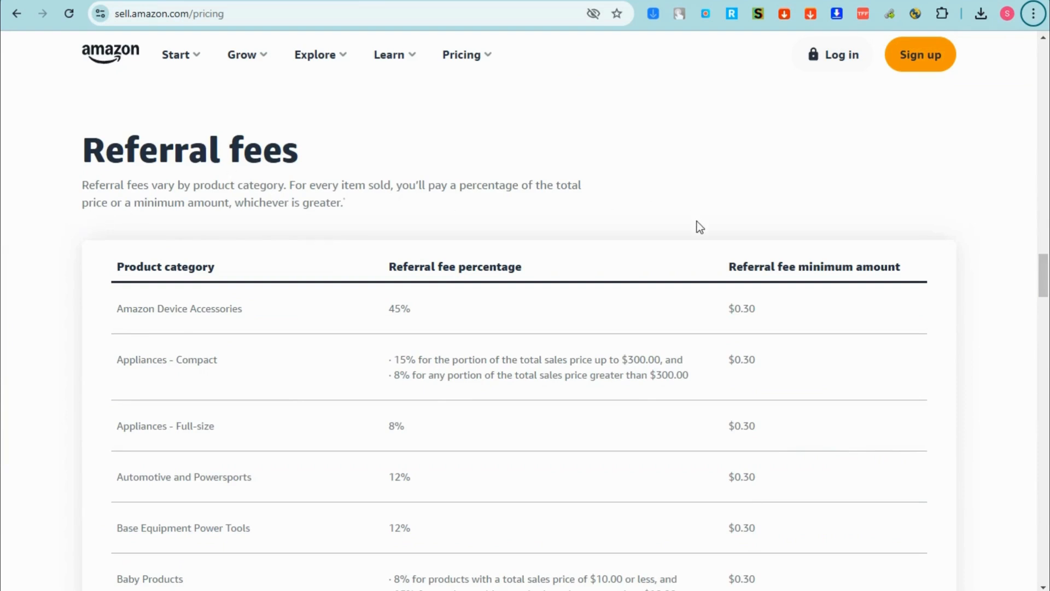
scroll(586, 303, down, 3)
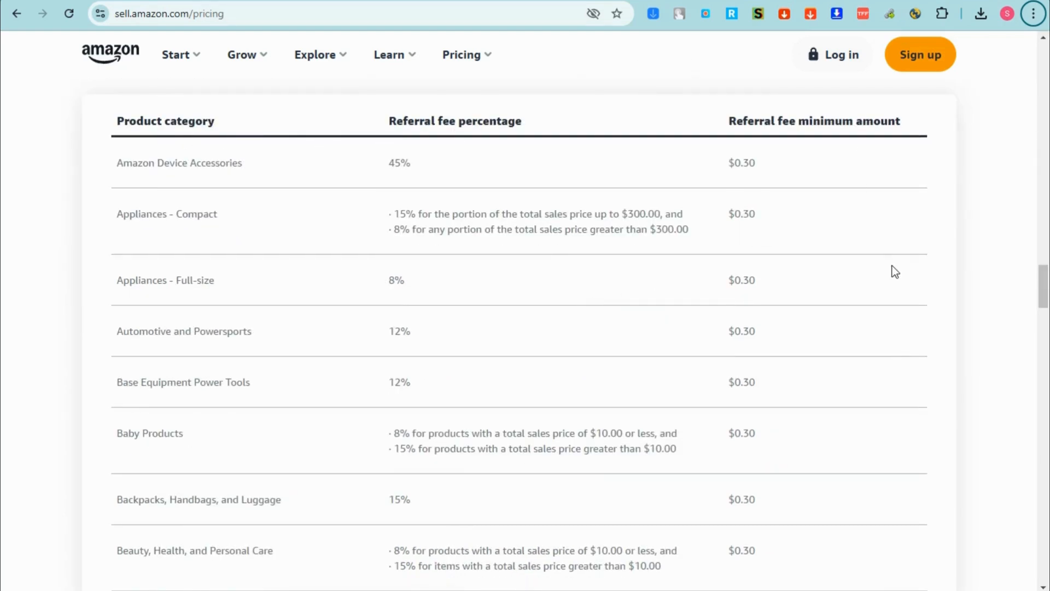
scroll(766, 263, down, 2)
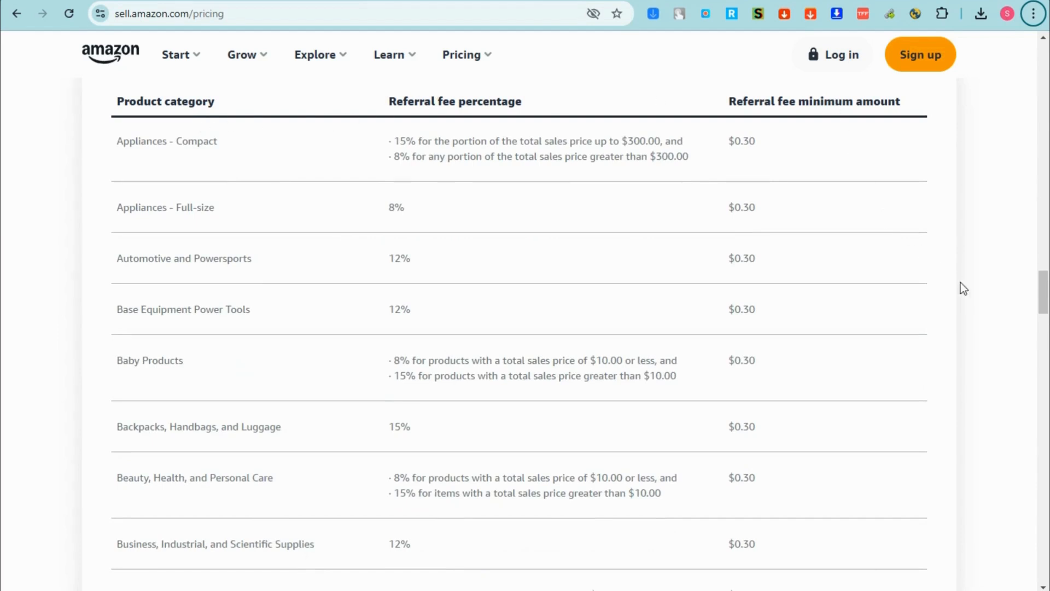
key(Down)
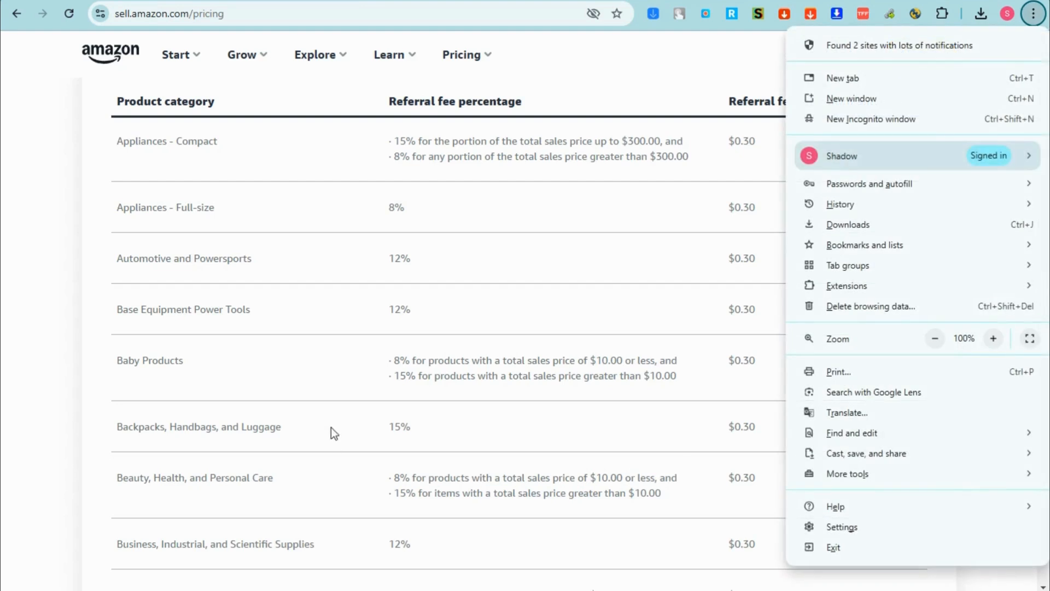
key(Escape)
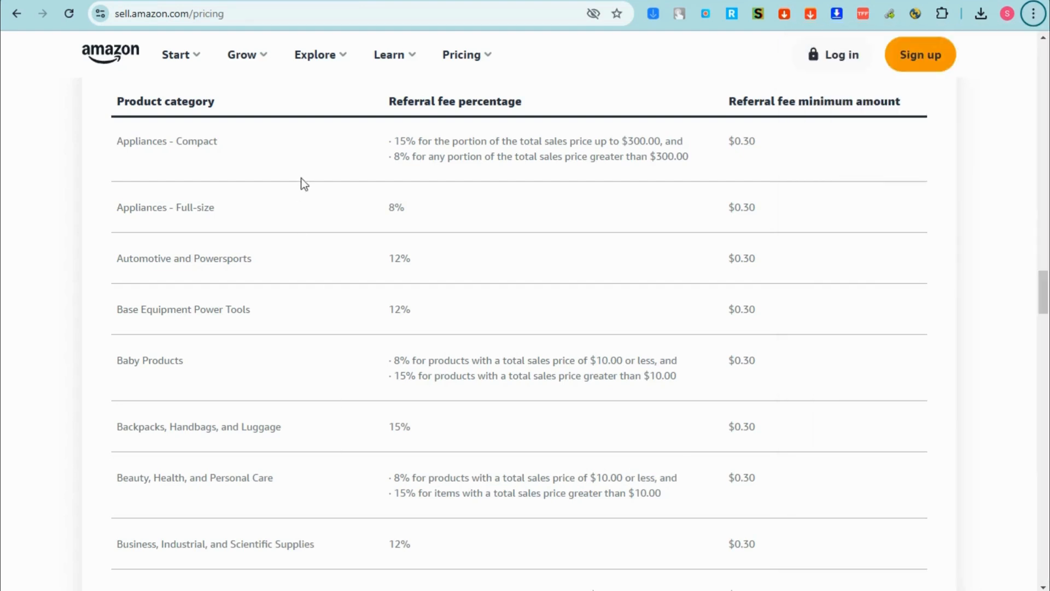
scroll(596, 529, down, 1)
scroll(596, 530, down, 2)
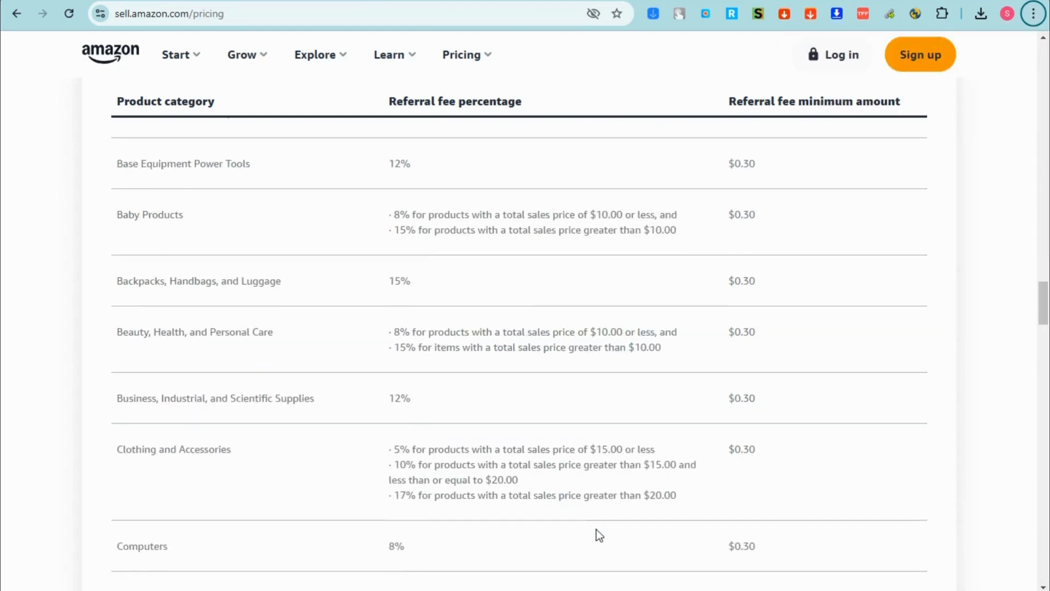
scroll(596, 529, down, 3)
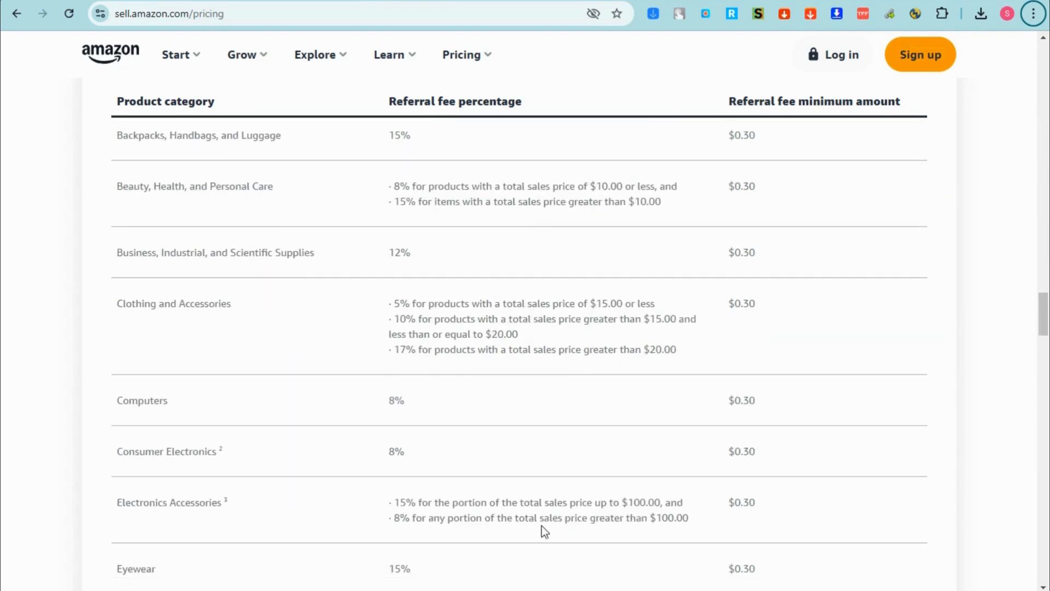
scroll(544, 531, down, 4)
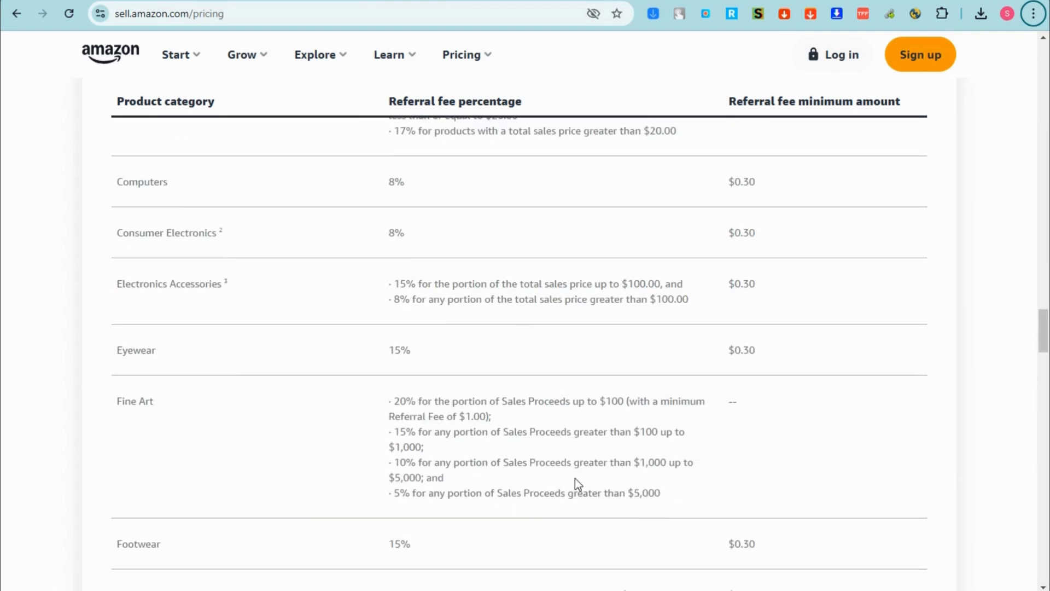
scroll(569, 426, down, 3)
scroll(566, 421, down, 4)
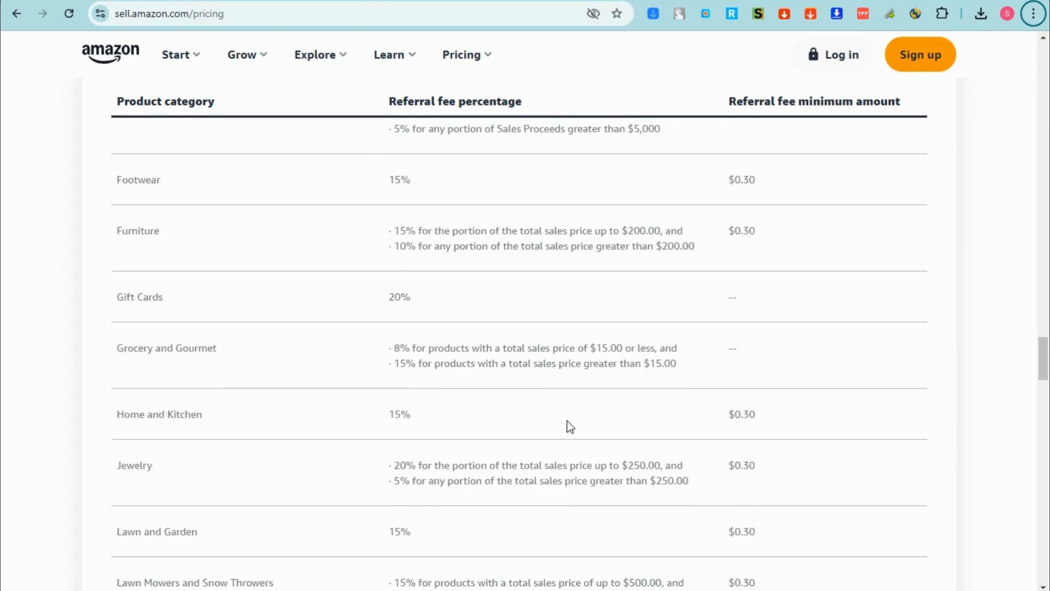
scroll(567, 421, down, 4)
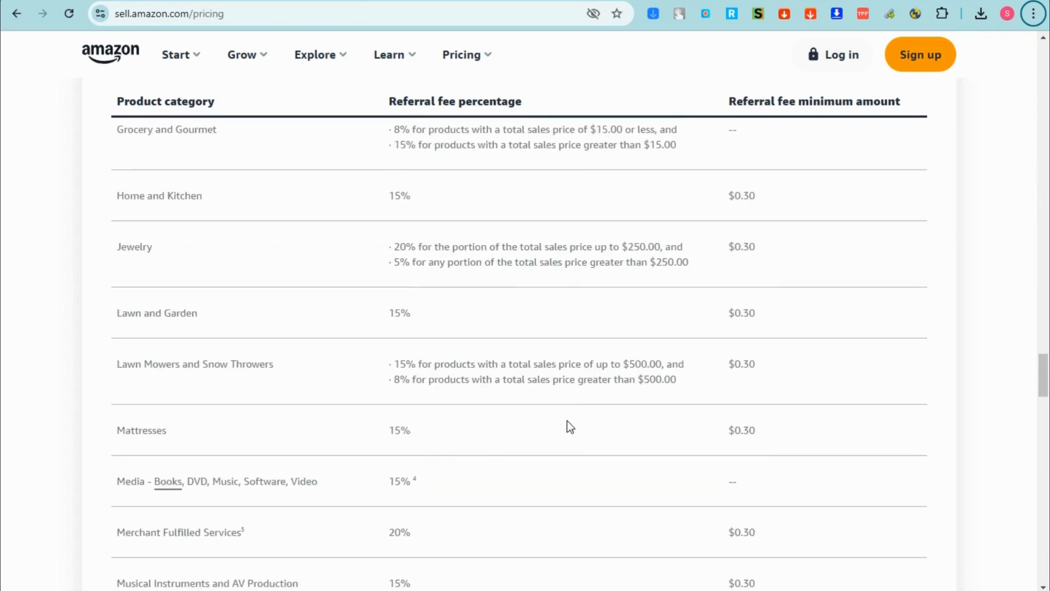
scroll(566, 421, down, 3)
scroll(567, 422, down, 1)
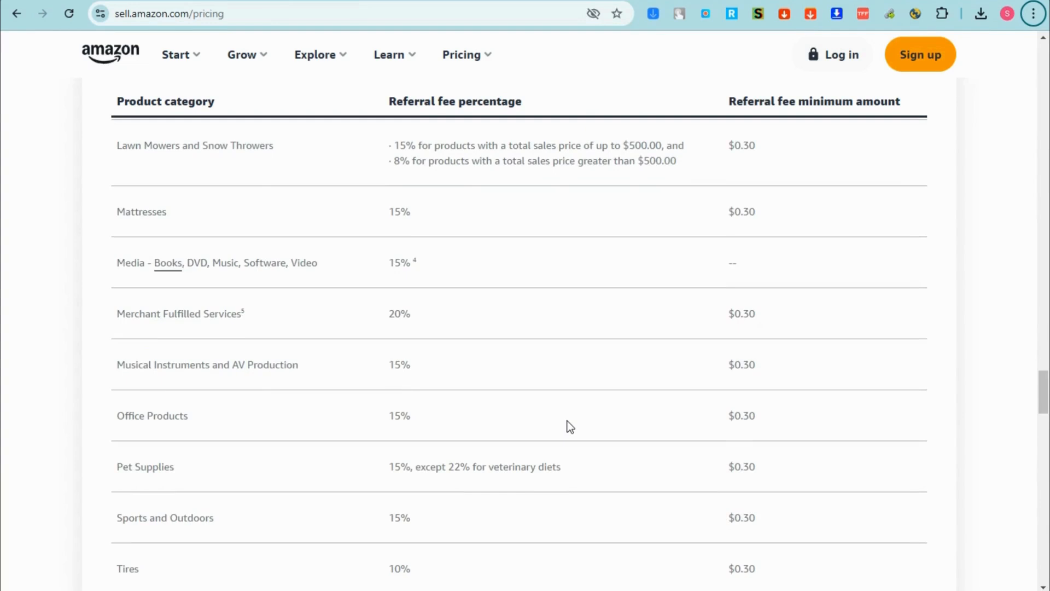
scroll(567, 421, down, 3)
scroll(566, 421, down, 4)
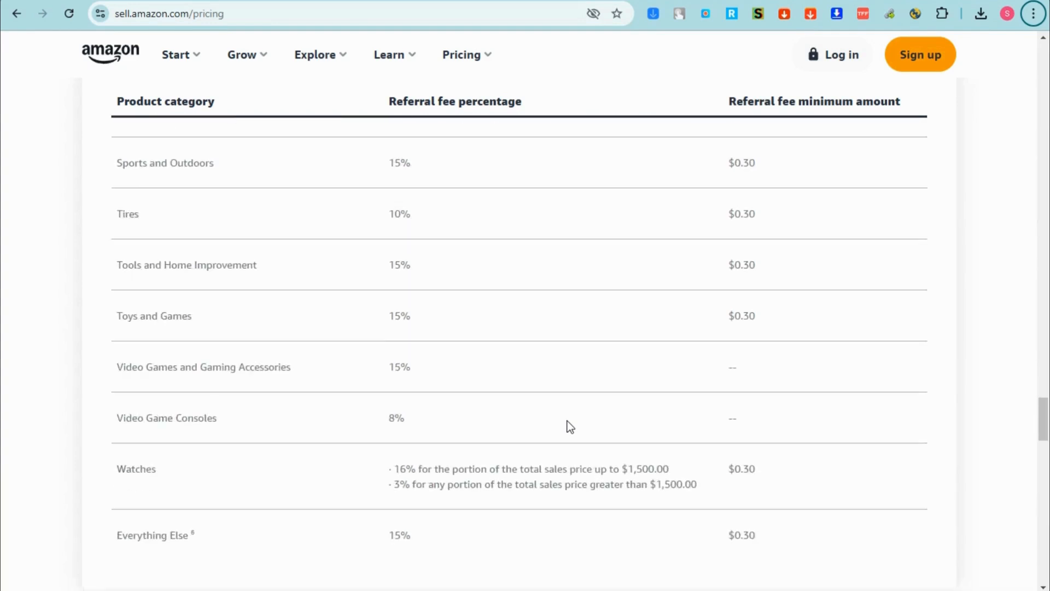
scroll(560, 421, down, 3)
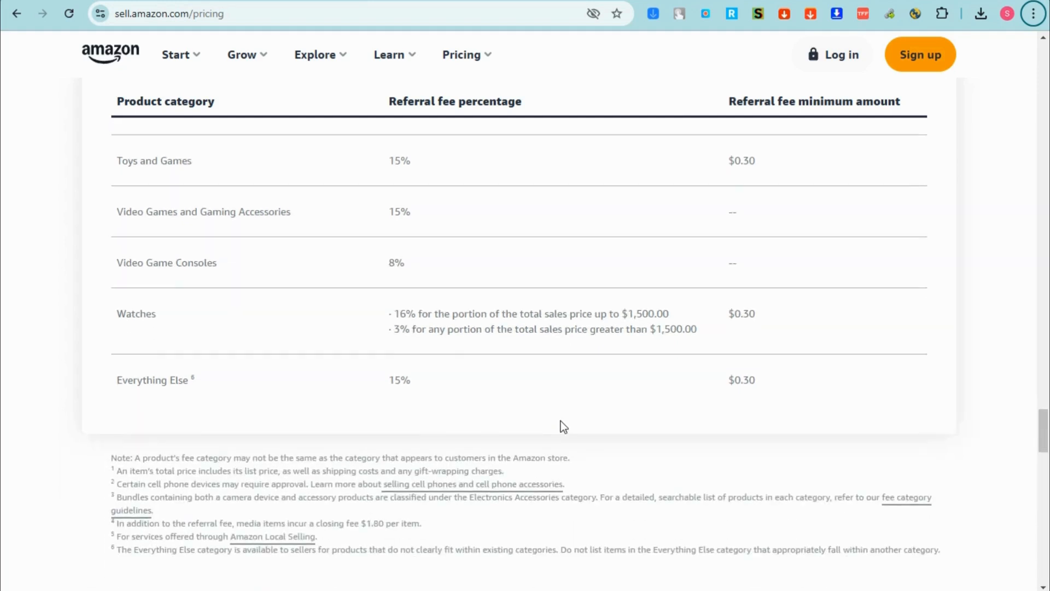
scroll(560, 421, down, 9)
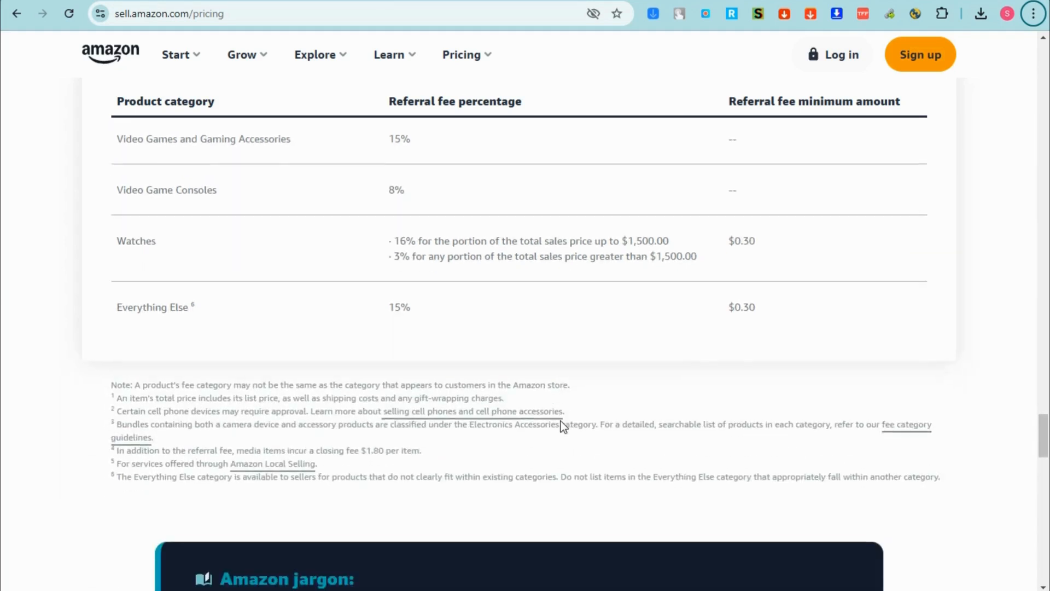
scroll(564, 426, down, 8)
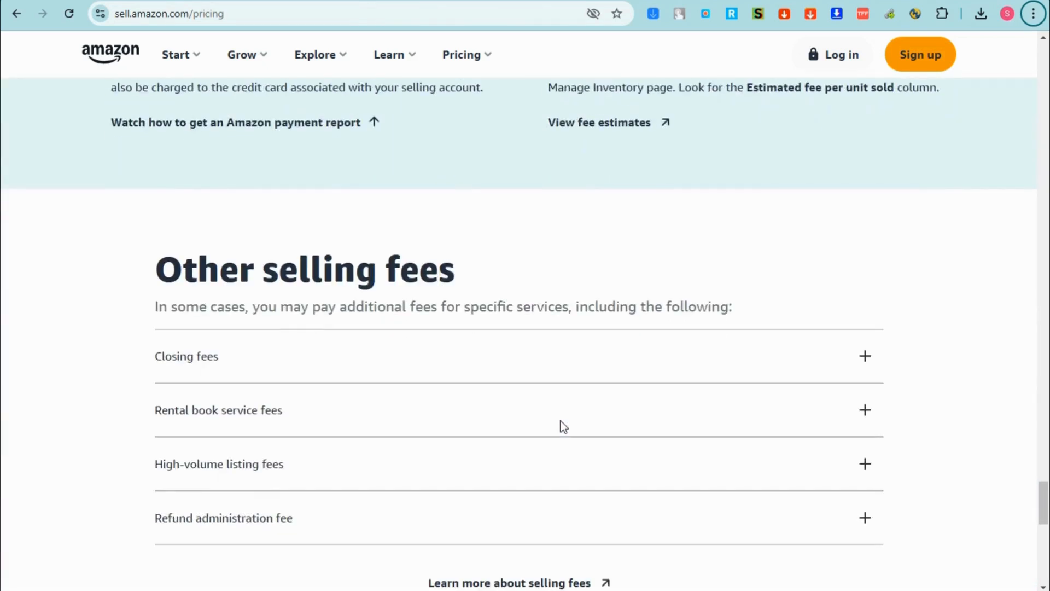
scroll(564, 427, down, 4)
scroll(560, 426, down, 3)
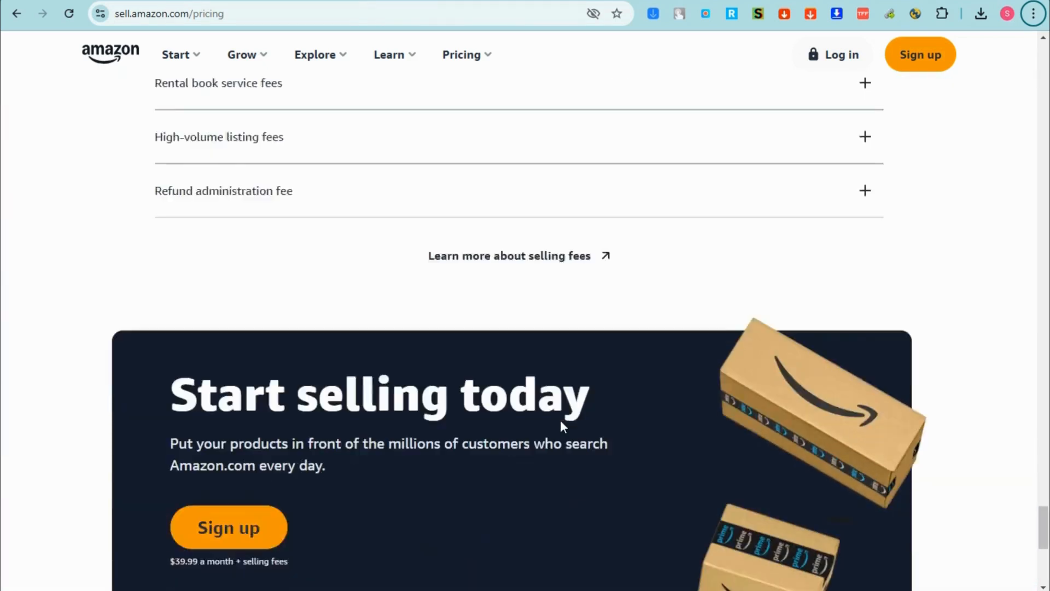
scroll(560, 426, up, 14)
scroll(561, 426, up, 20)
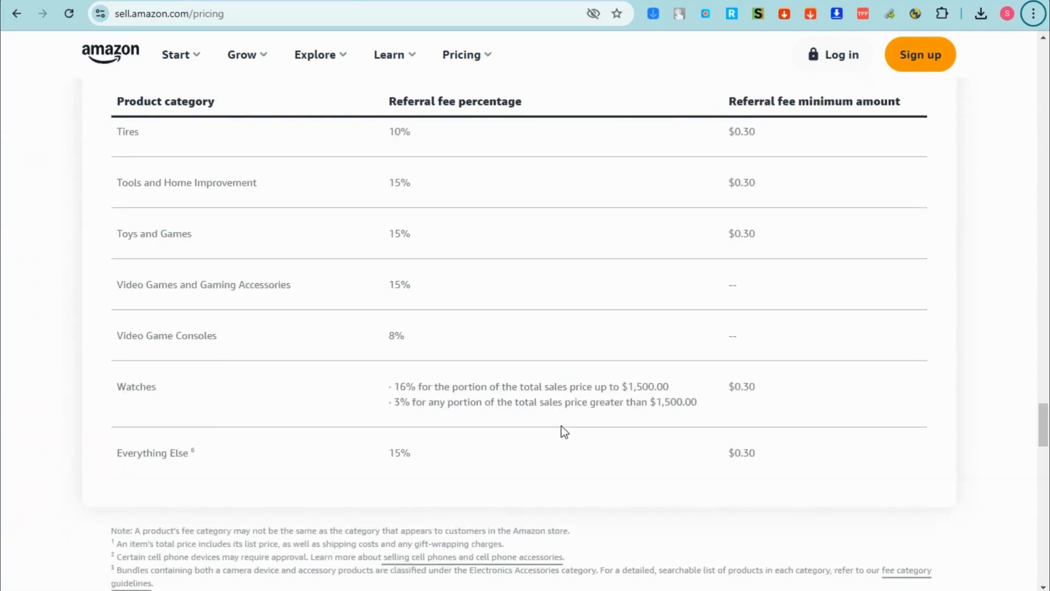
scroll(561, 425, up, 20)
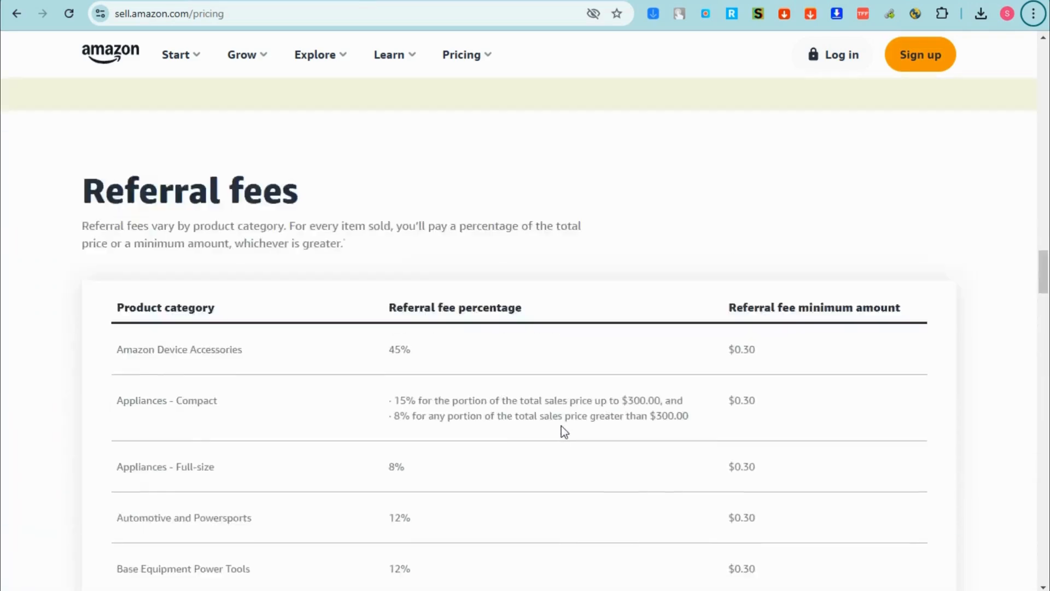
scroll(561, 426, up, 20)
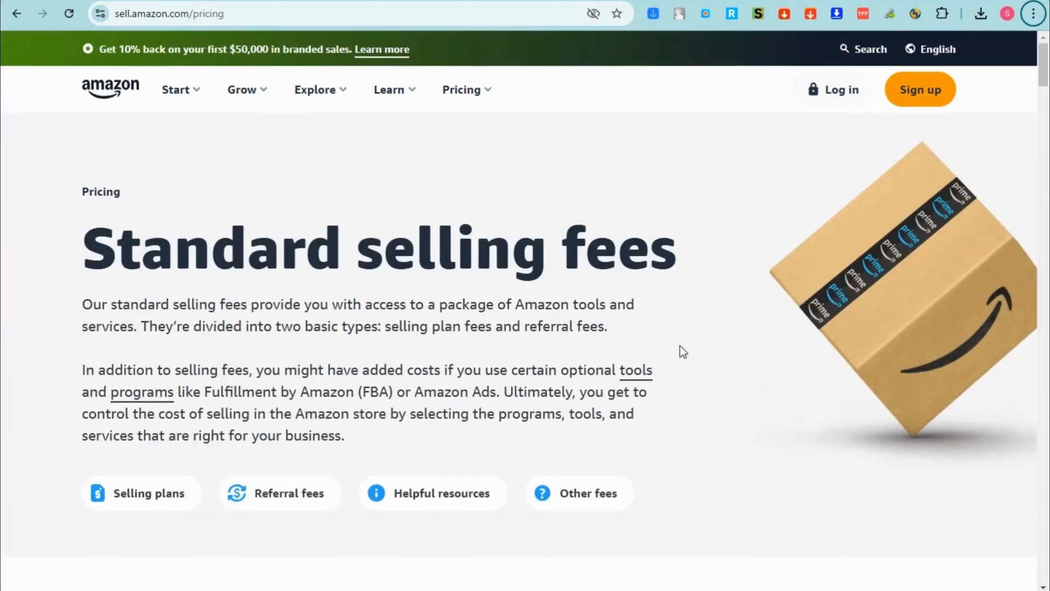
- Highlight the Standard selling fees heading and open the Fulfillment by Amazon page from Pricing
drag(83, 258, 693, 264)
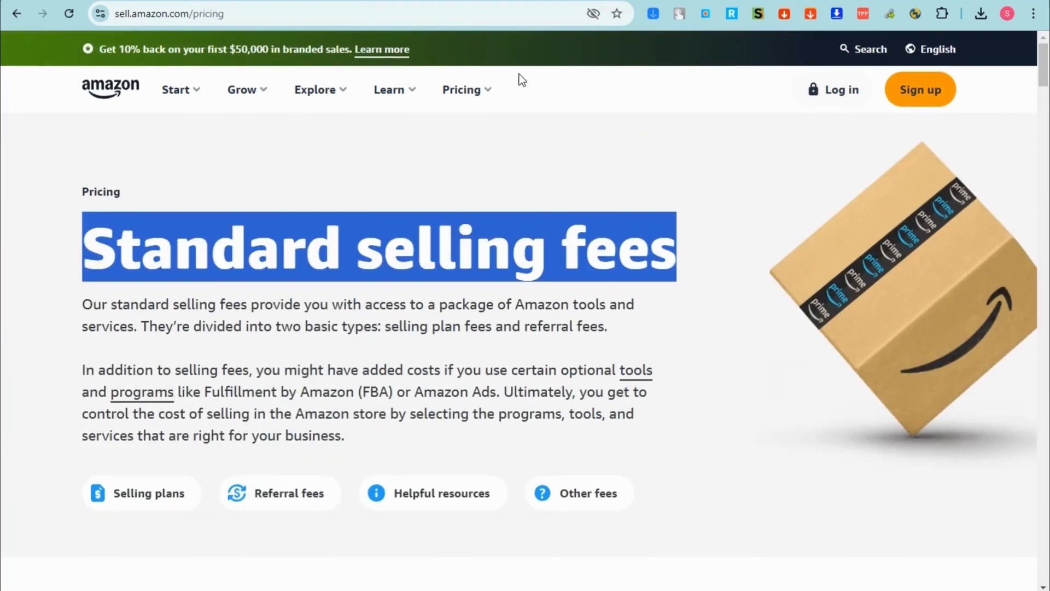
click(492, 94)
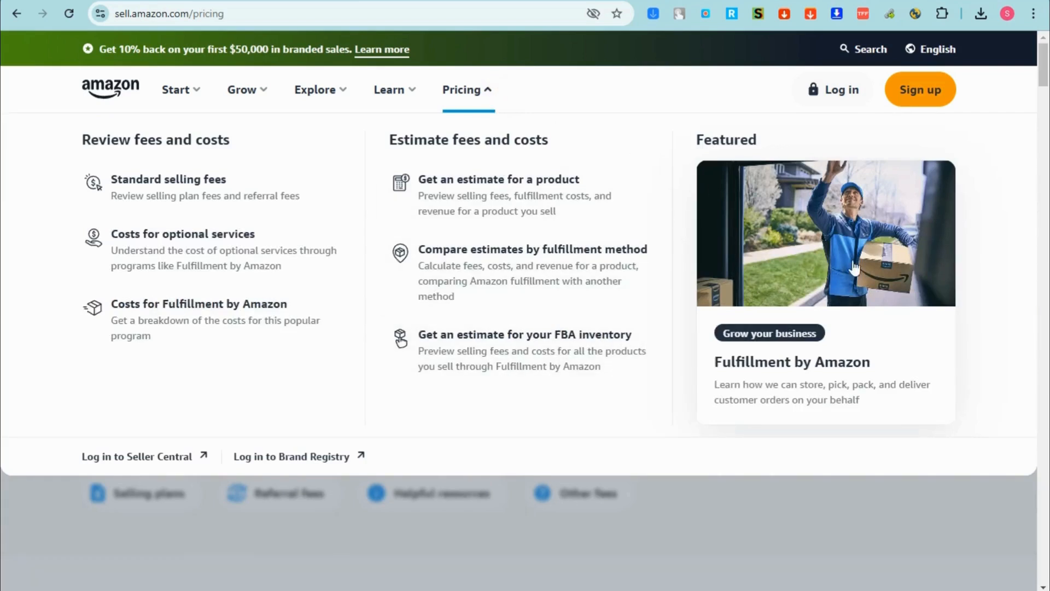
click(802, 370)
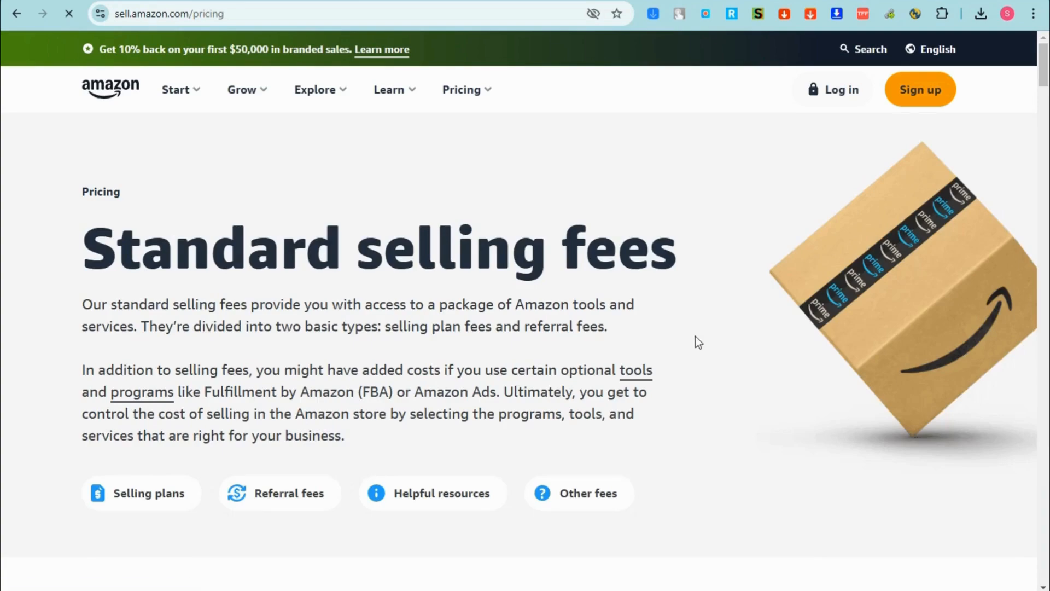
- Scroll through the FBA page and back to its top, then switch to the Seller Central tab
scroll(371, 325, down, 12)
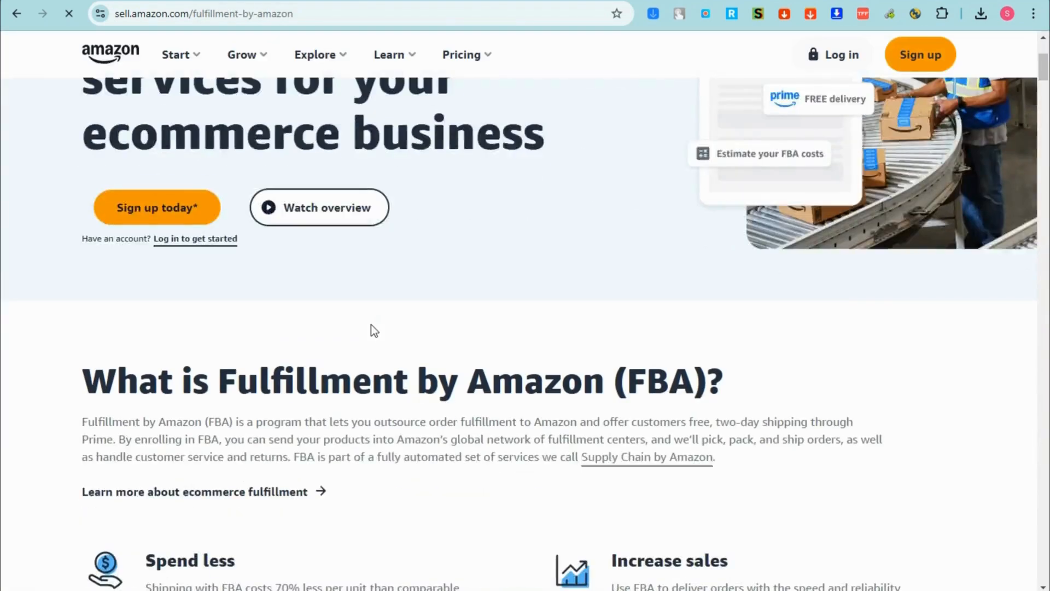
scroll(371, 324, down, 12)
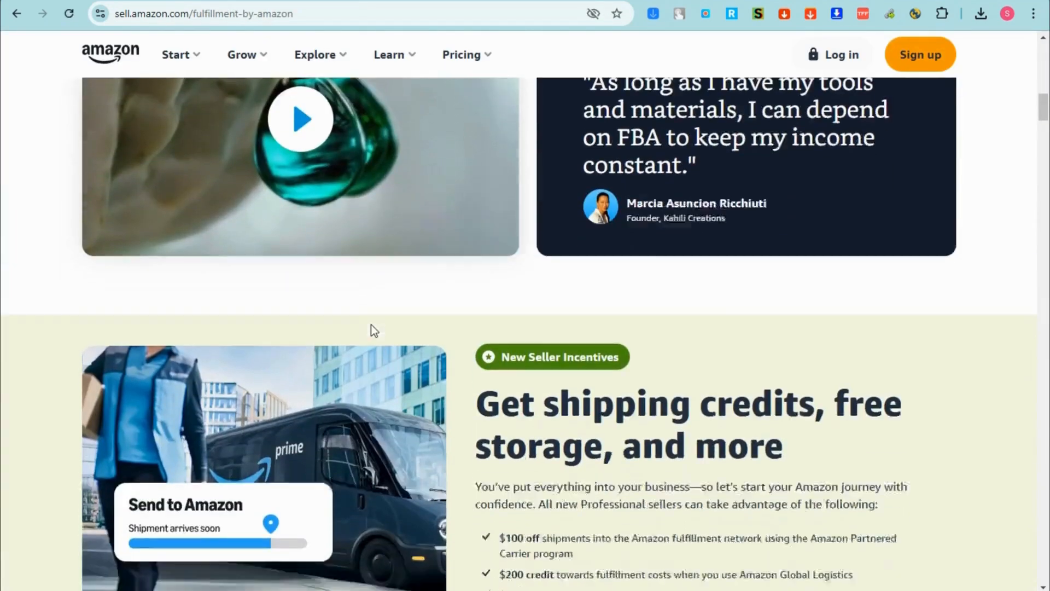
scroll(377, 328, down, 8)
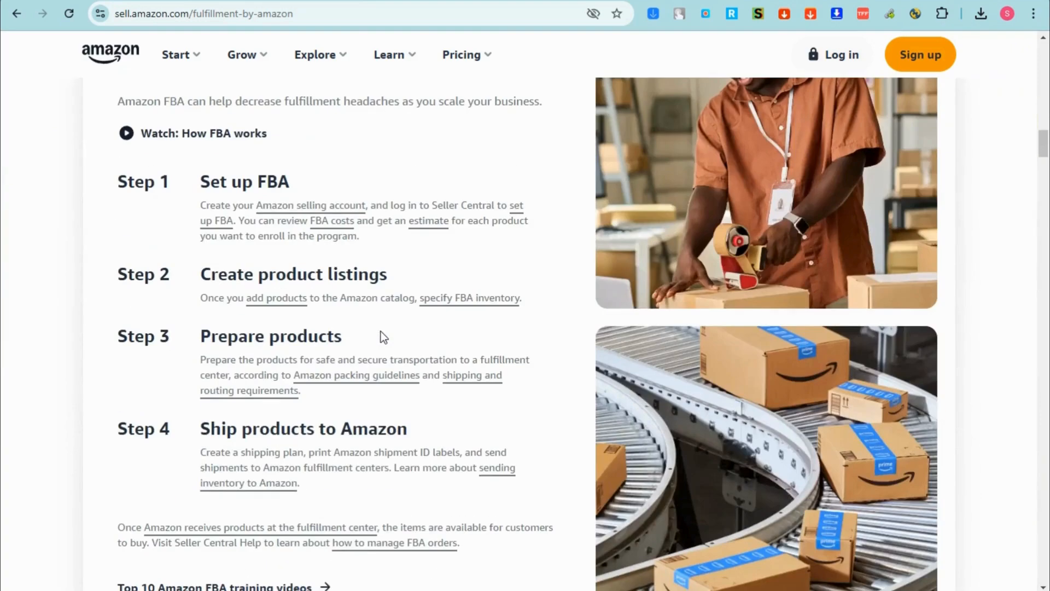
scroll(381, 331, down, 8)
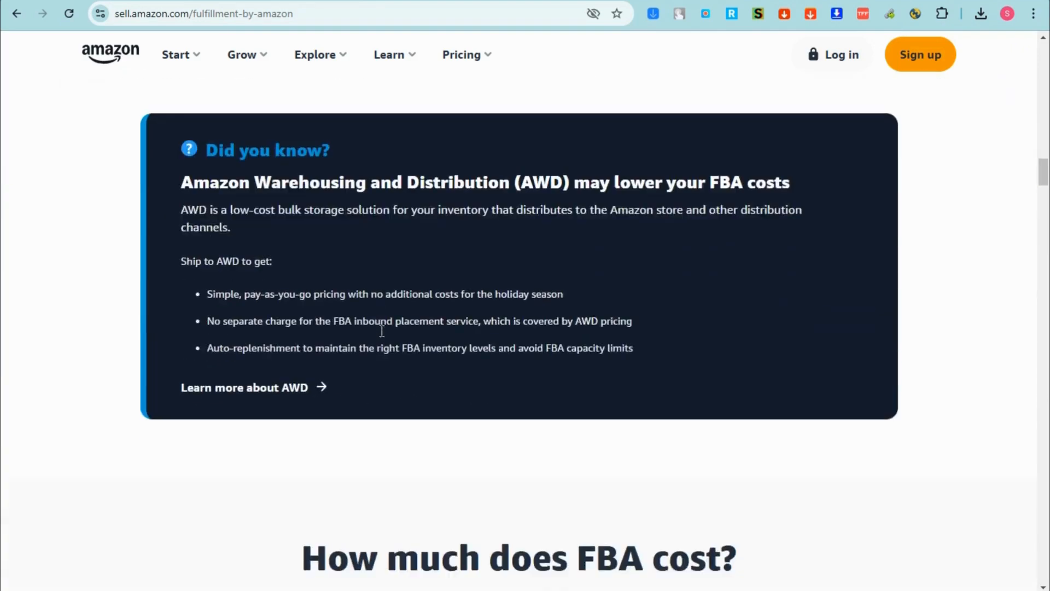
scroll(381, 330, up, 3)
scroll(382, 330, up, 15)
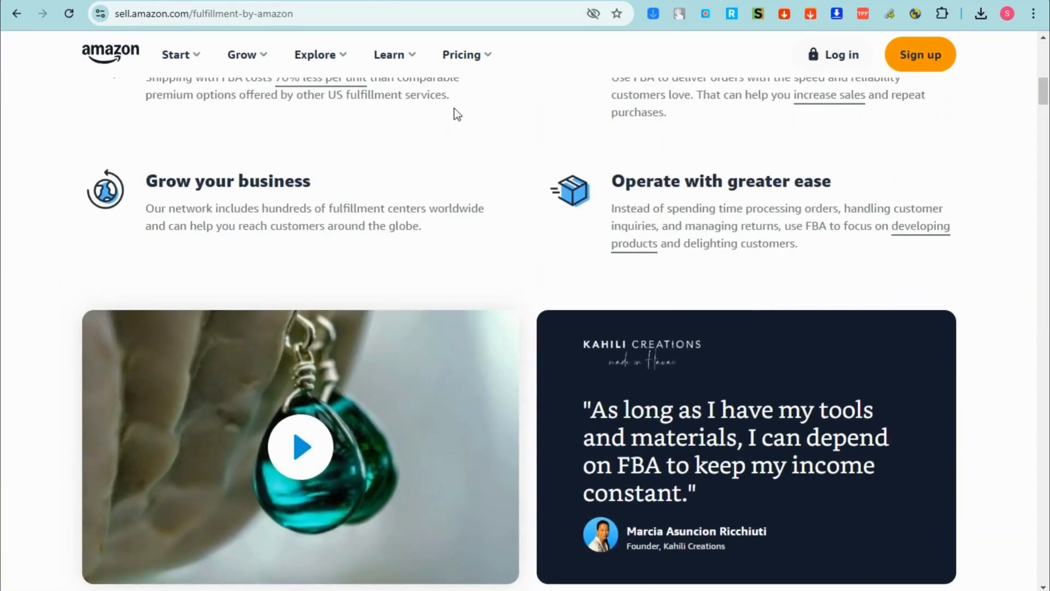
scroll(455, 169, up, 10)
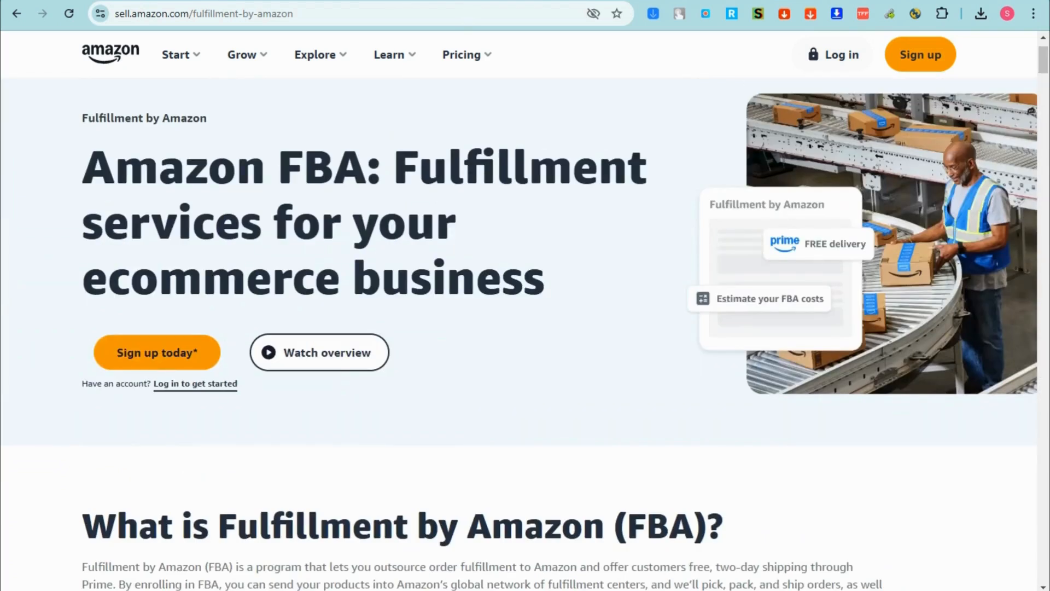
click(418, 2)
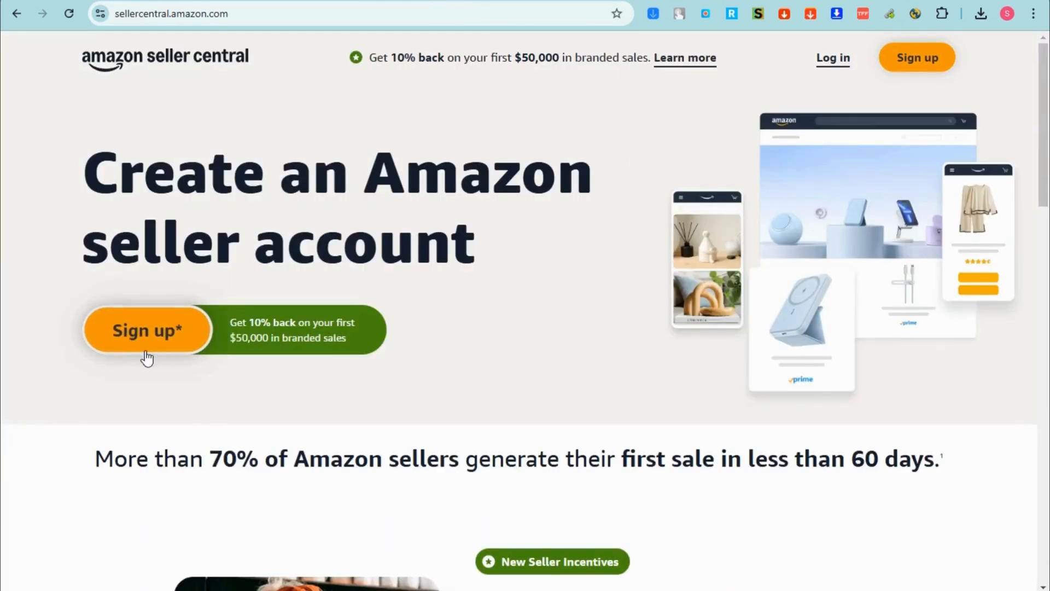
- Sign up for Seller Central and choose to create a new Amazon account on the sign-in page
drag(229, 323, 346, 340)
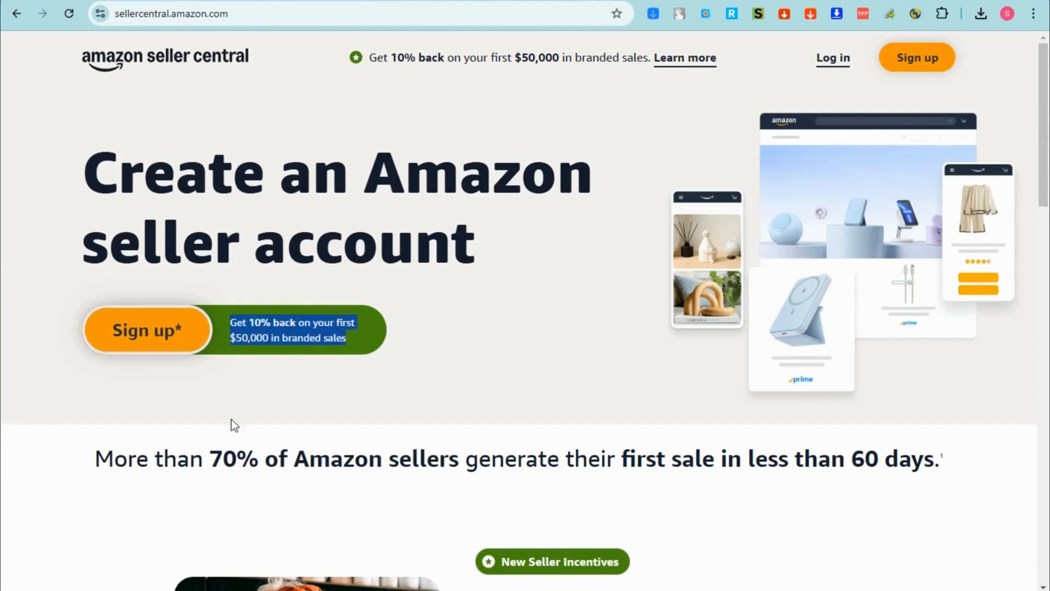
click(917, 68)
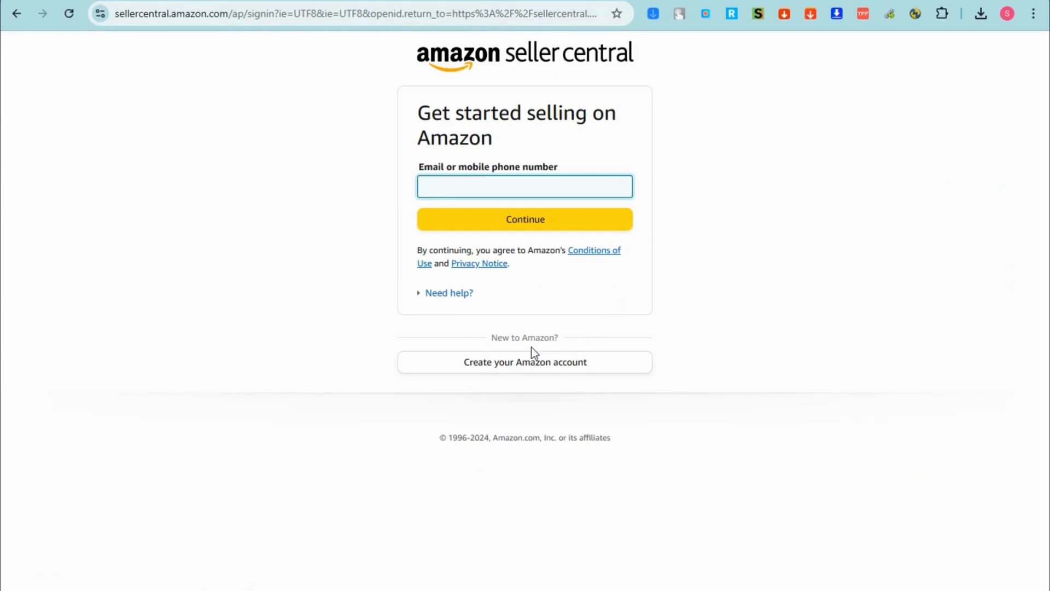
click(530, 364)
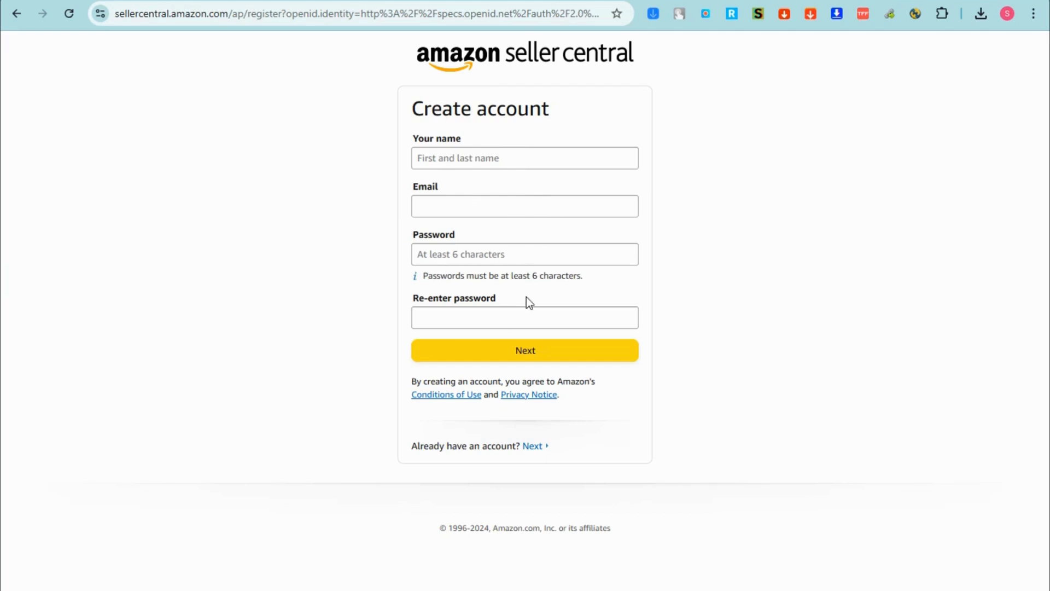
- Enter the account holder's name, submit the Create account form, and go to the verification e-mail
click(454, 157)
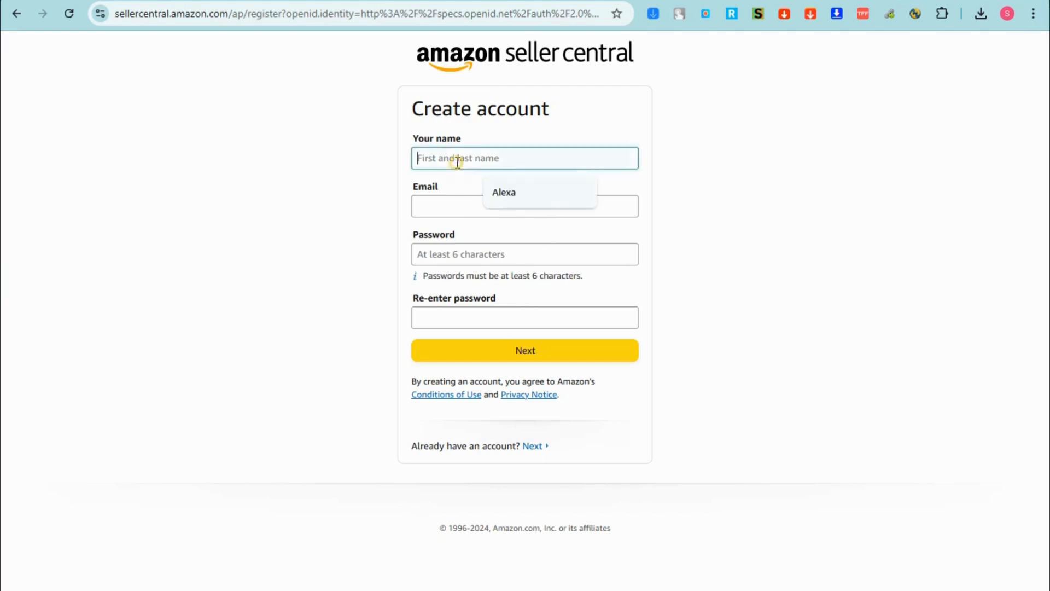
click(788, 179)
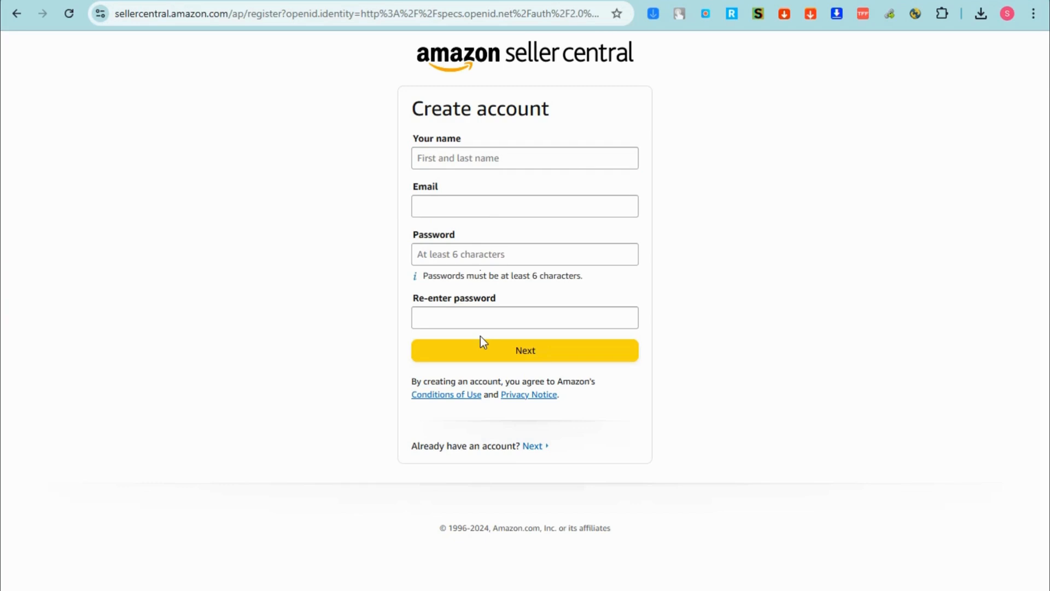
click(479, 157)
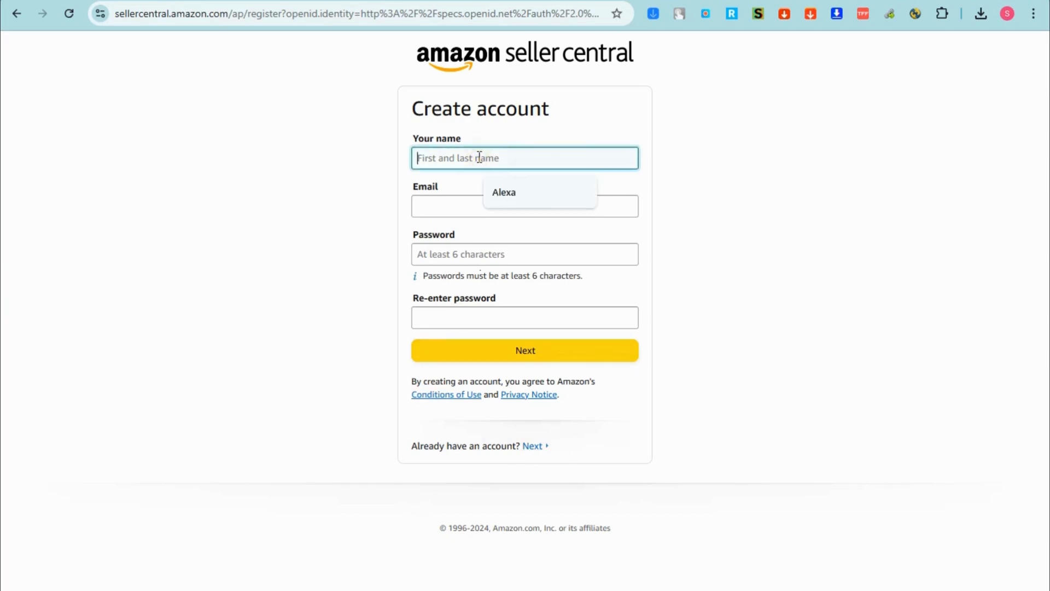
text(Reign)
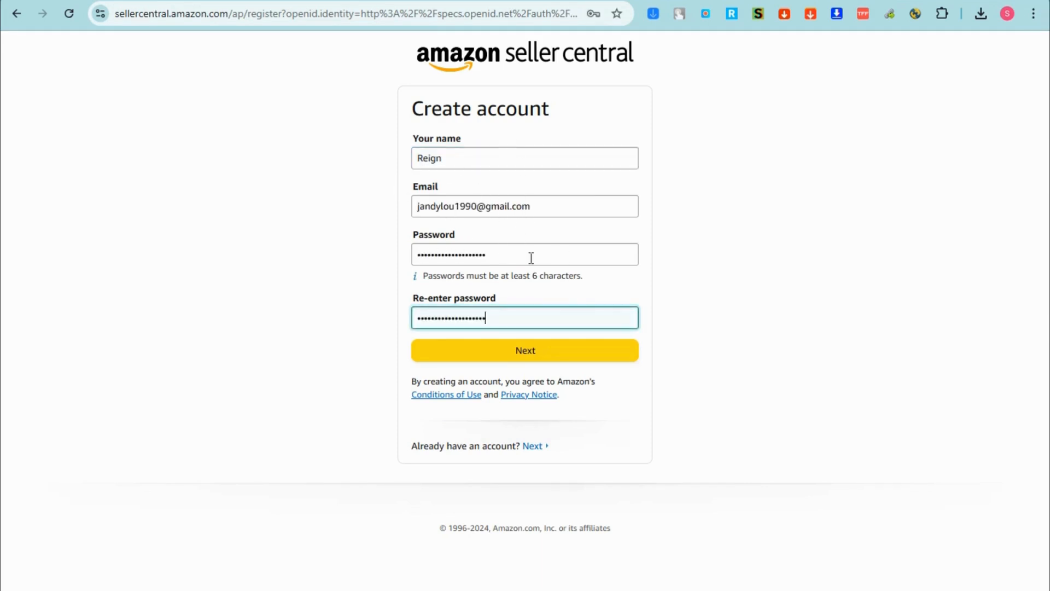
click(539, 339)
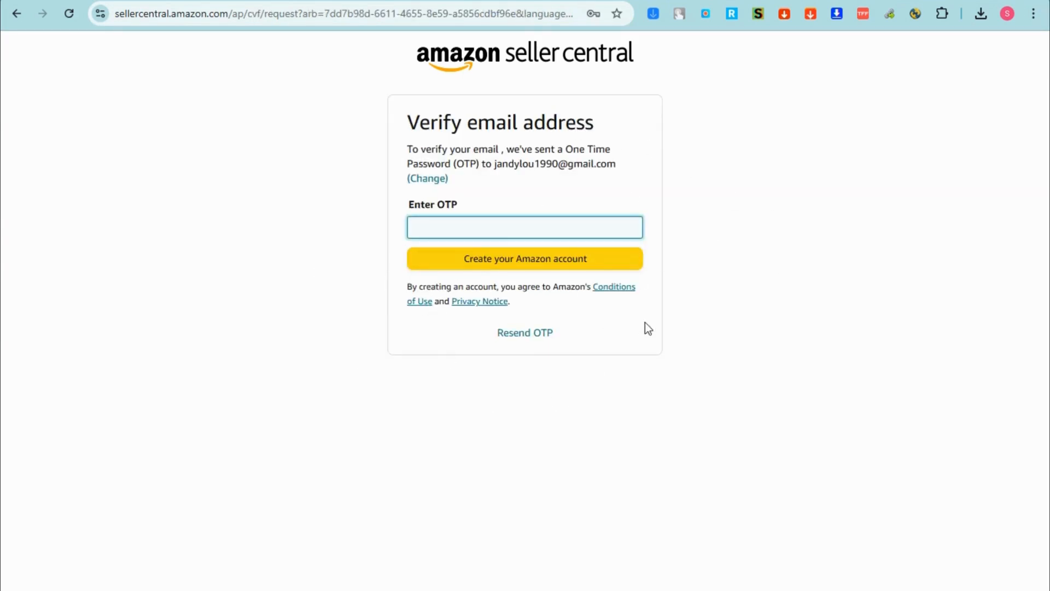
key(alt+Tab)
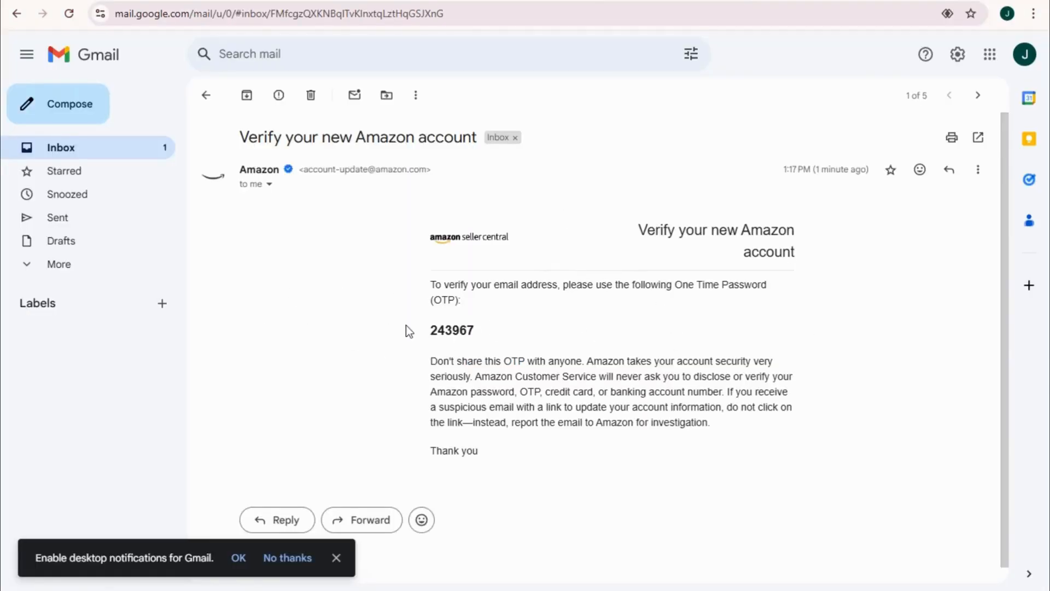
- Copy the OTP from Amazon's 'Verify your new Amazon account' e-mail and return to Seller Central
drag(433, 332, 476, 332)
right_click(456, 332)
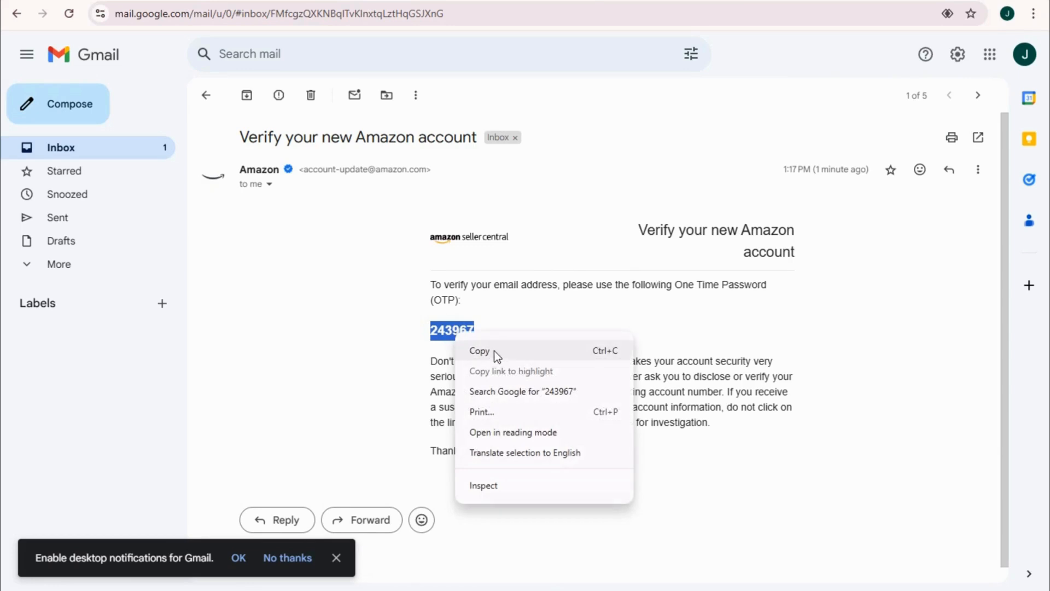
click(493, 350)
click(479, 343)
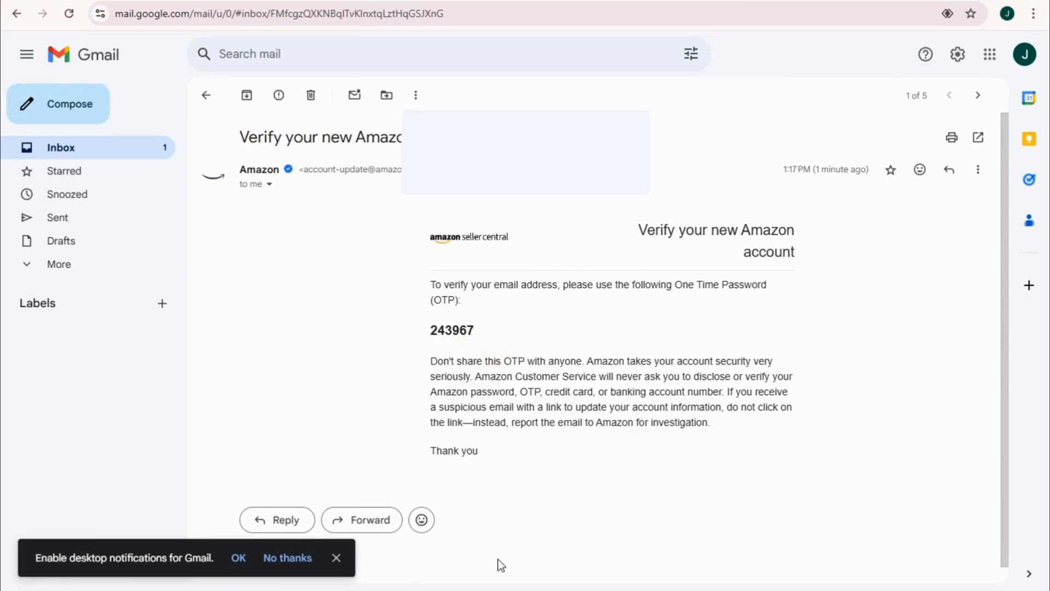
key(alt+Tab)
- Paste the OTP and create the Amazon account, reaching 'Welcome to selling with Amazon'
click(462, 224)
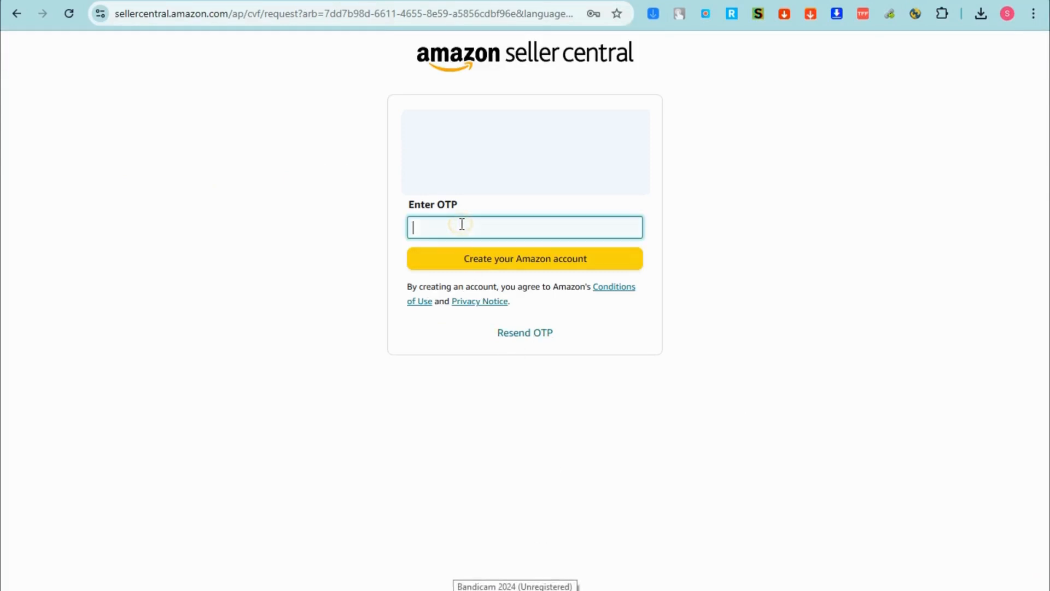
key(ctrl+v)
click(535, 265)
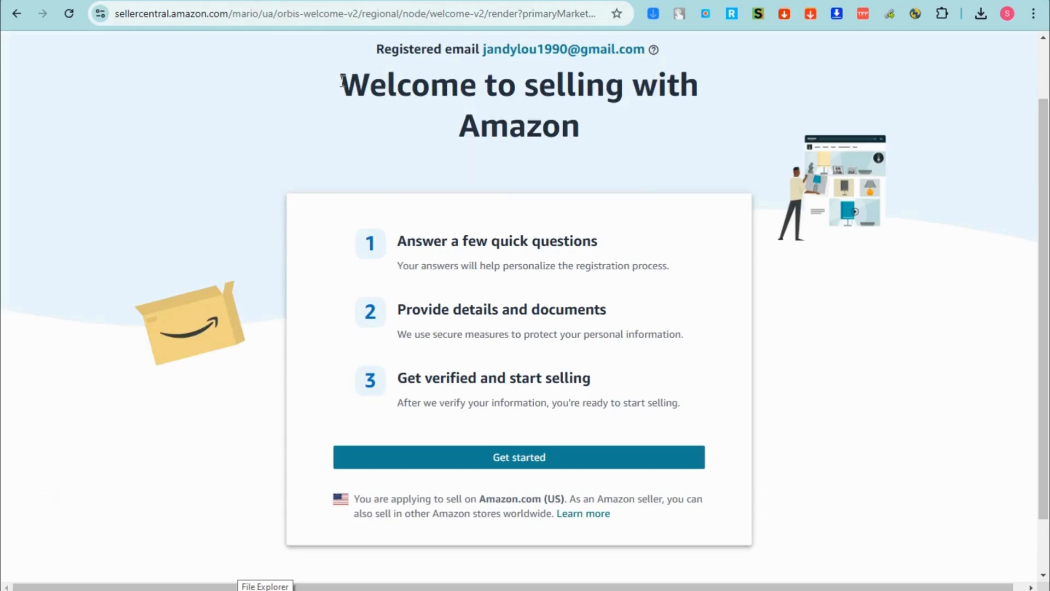
drag(340, 85, 711, 123)
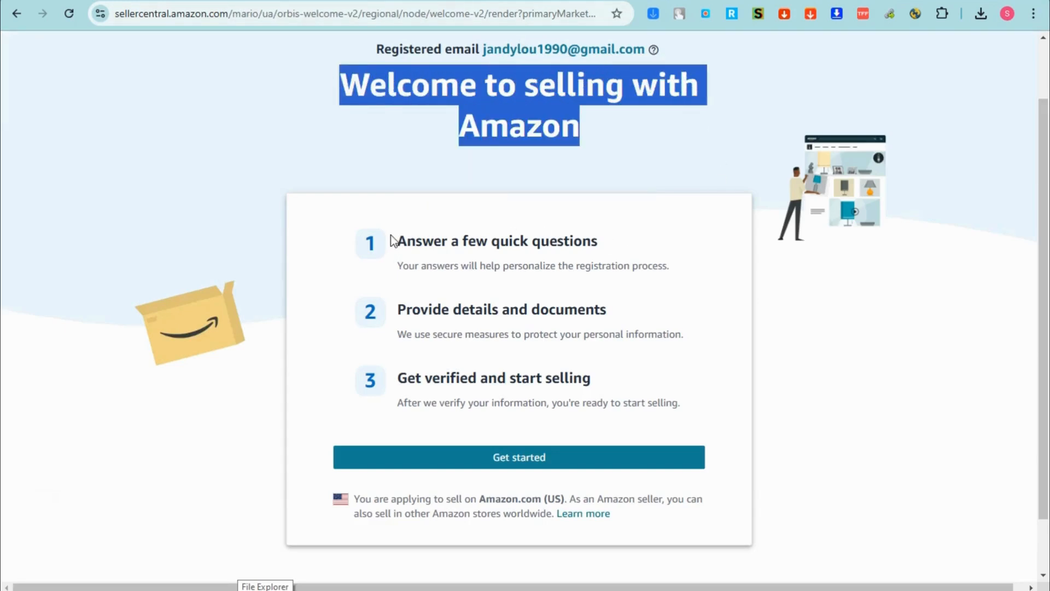
- Review the three registration steps on the welcome page, then begin with Get started
drag(392, 241, 619, 245)
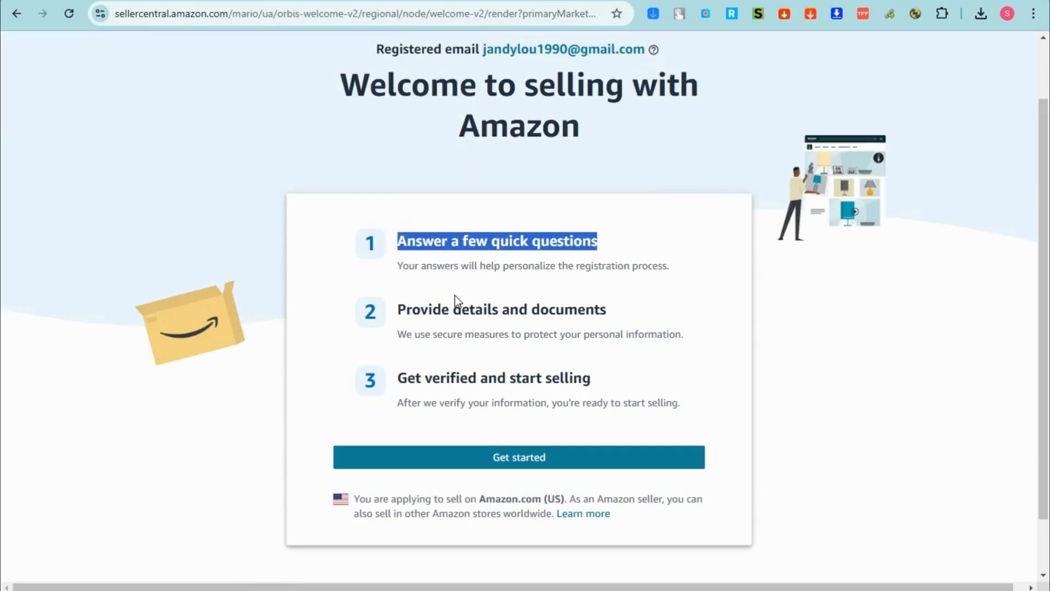
drag(389, 313, 608, 311)
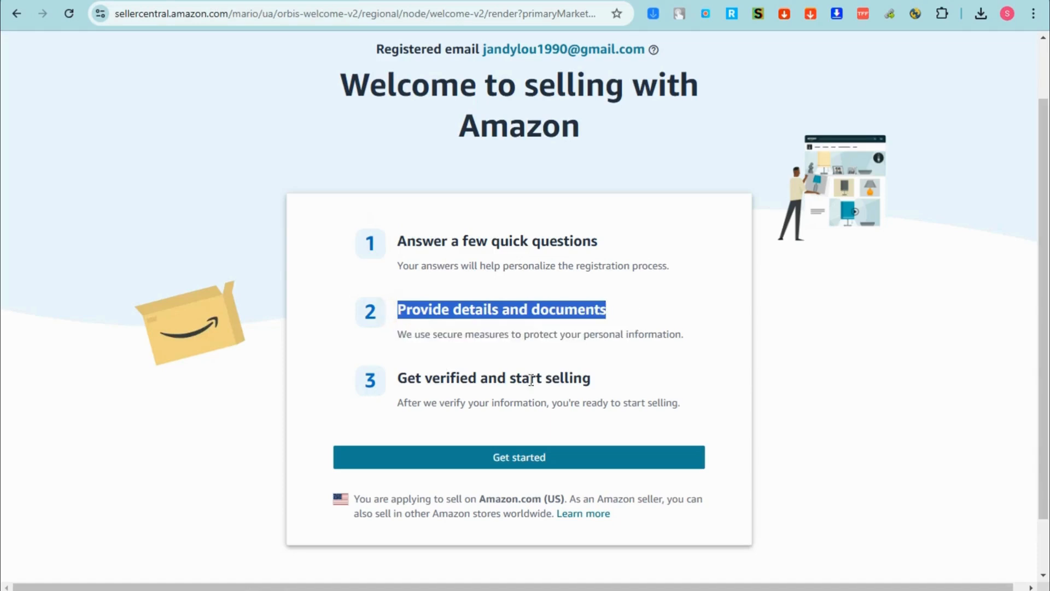
drag(395, 380, 618, 382)
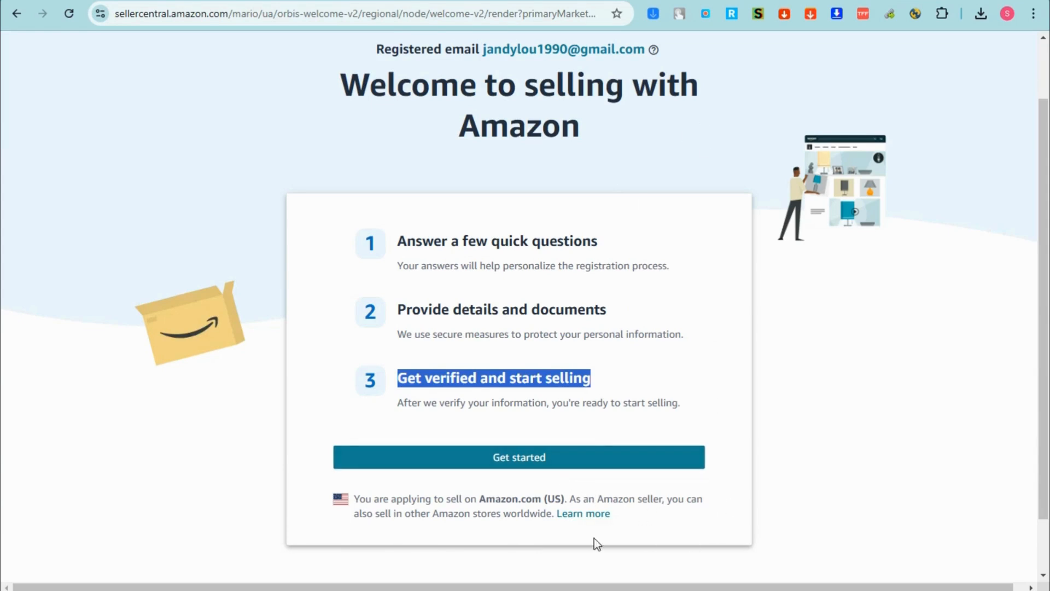
drag(433, 516, 555, 518)
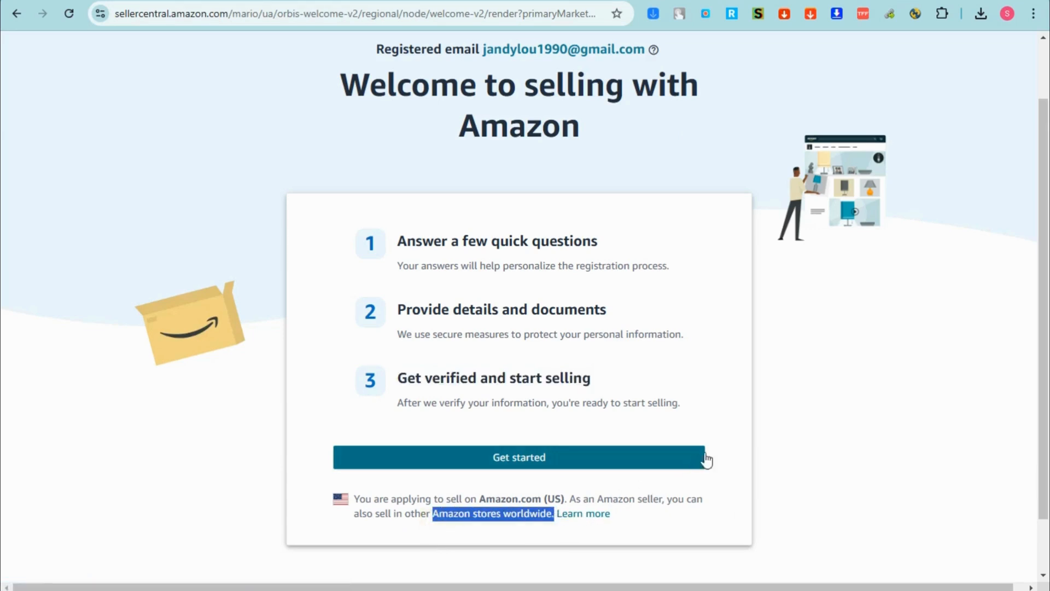
click(840, 412)
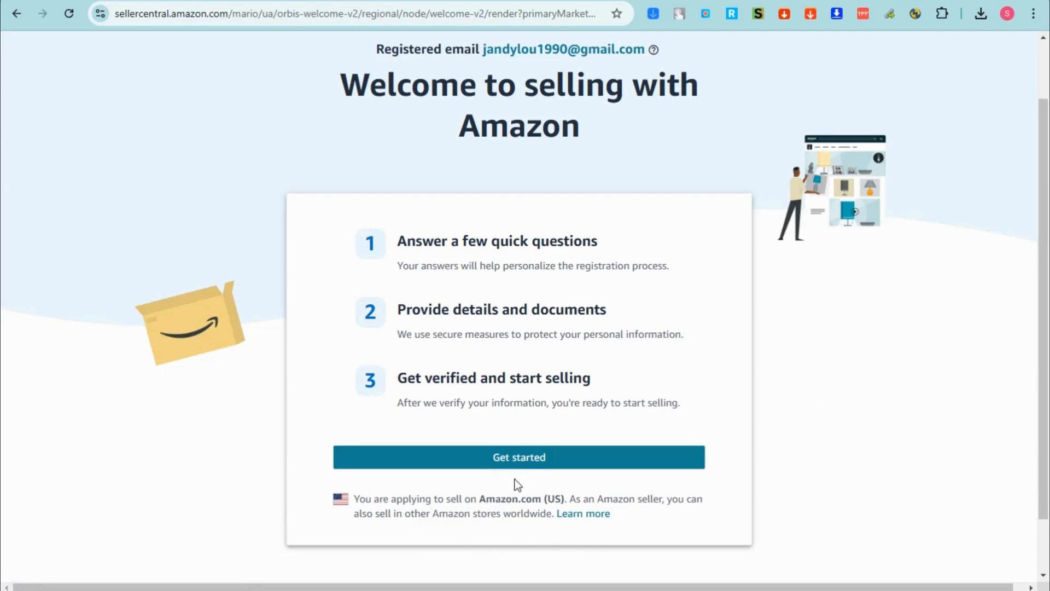
click(505, 467)
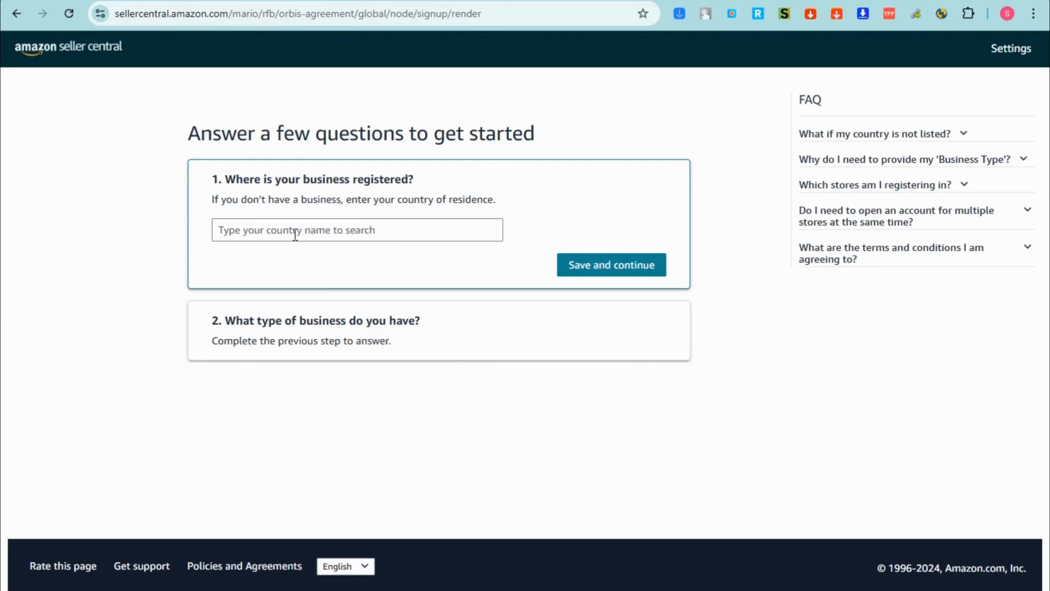
- Set the business location to Philippines and save it
click(293, 231)
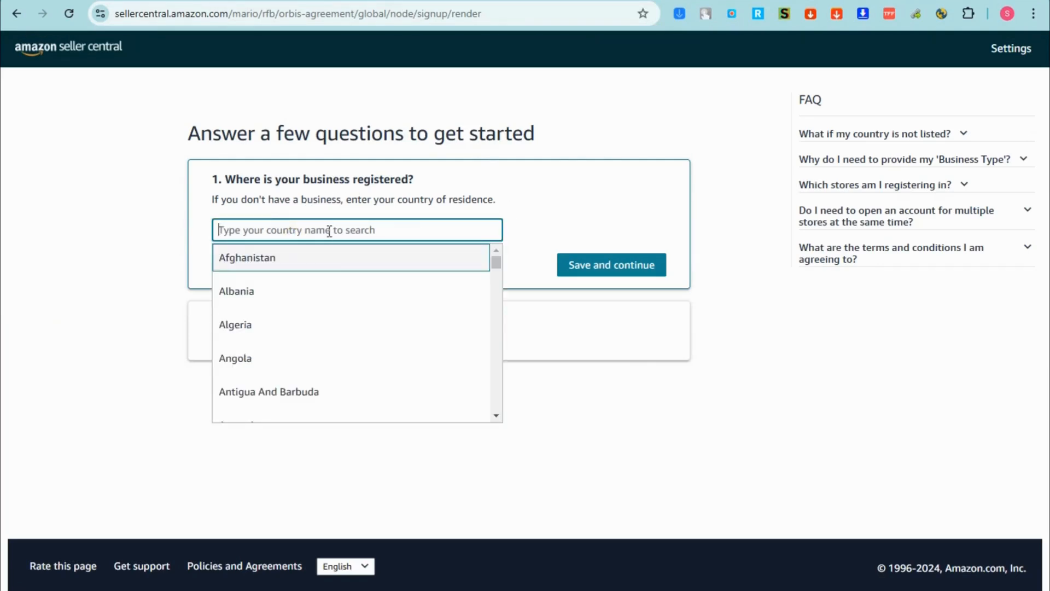
click(276, 295)
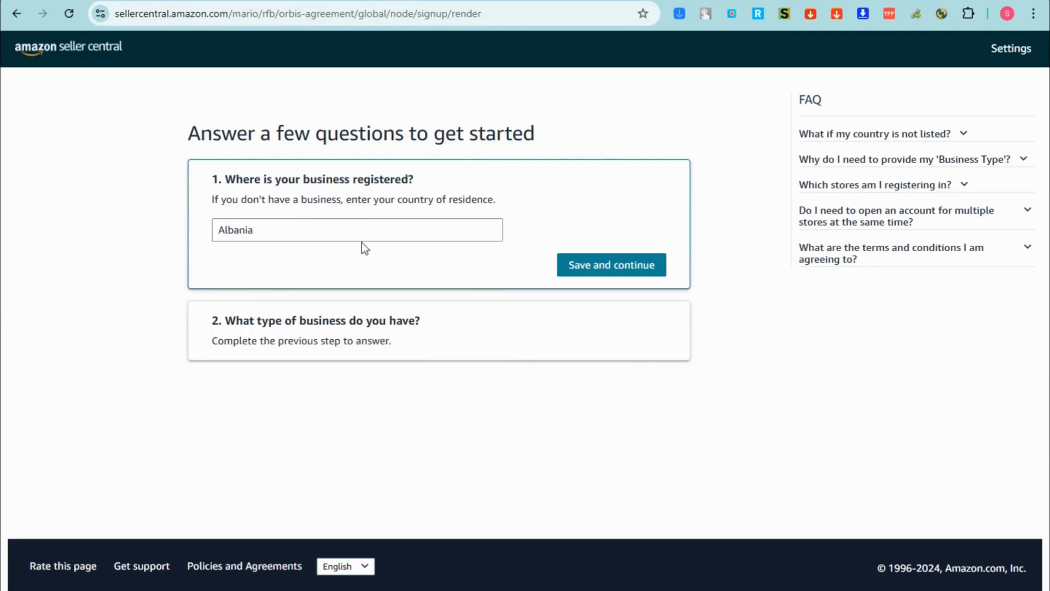
click(580, 268)
- Compare the business-type options, settling on Privately-owned business
drag(221, 197, 447, 198)
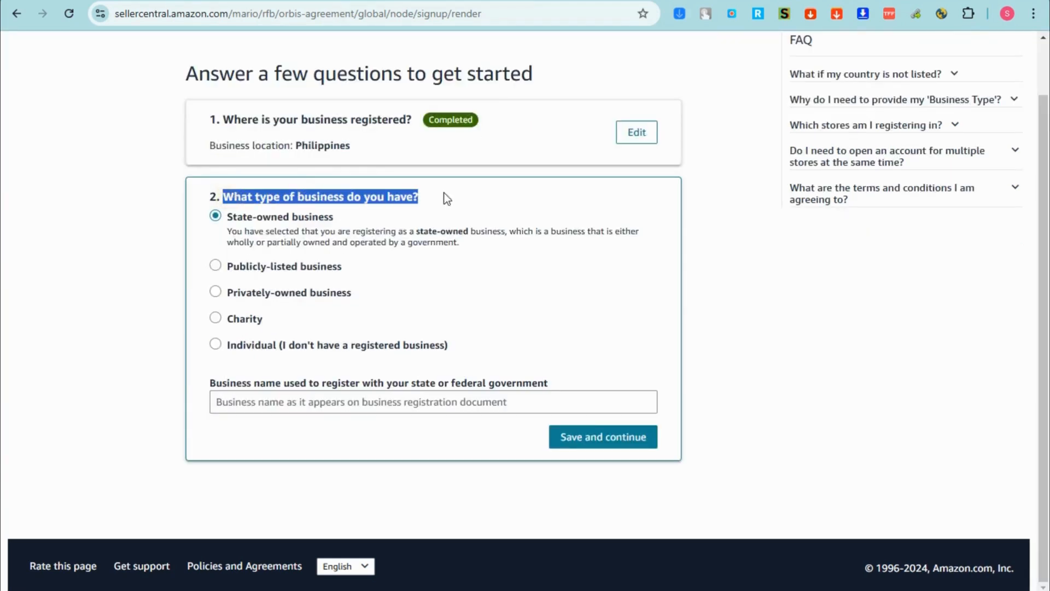
click(501, 284)
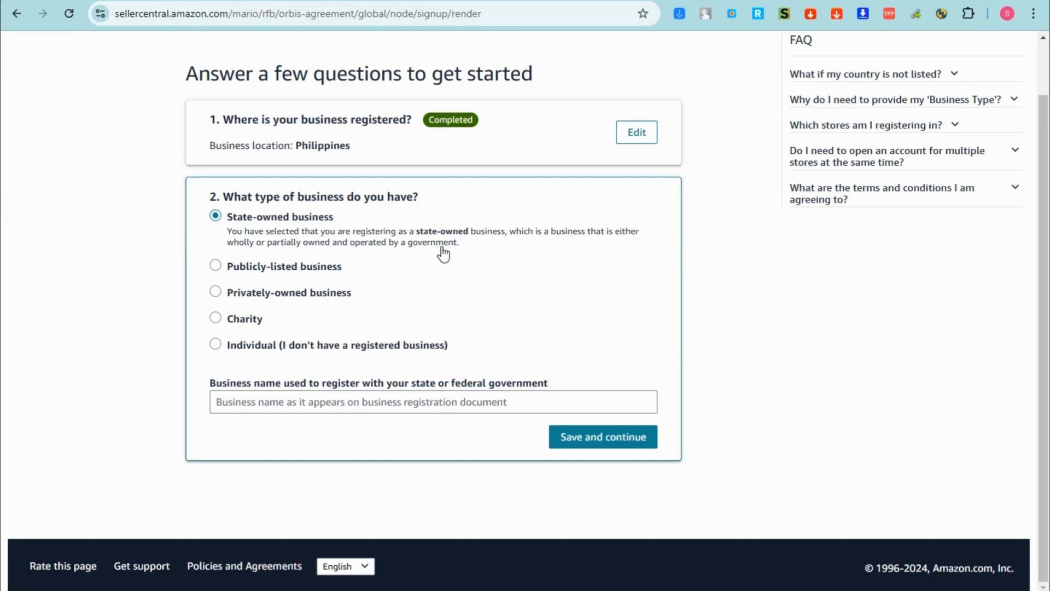
click(215, 266)
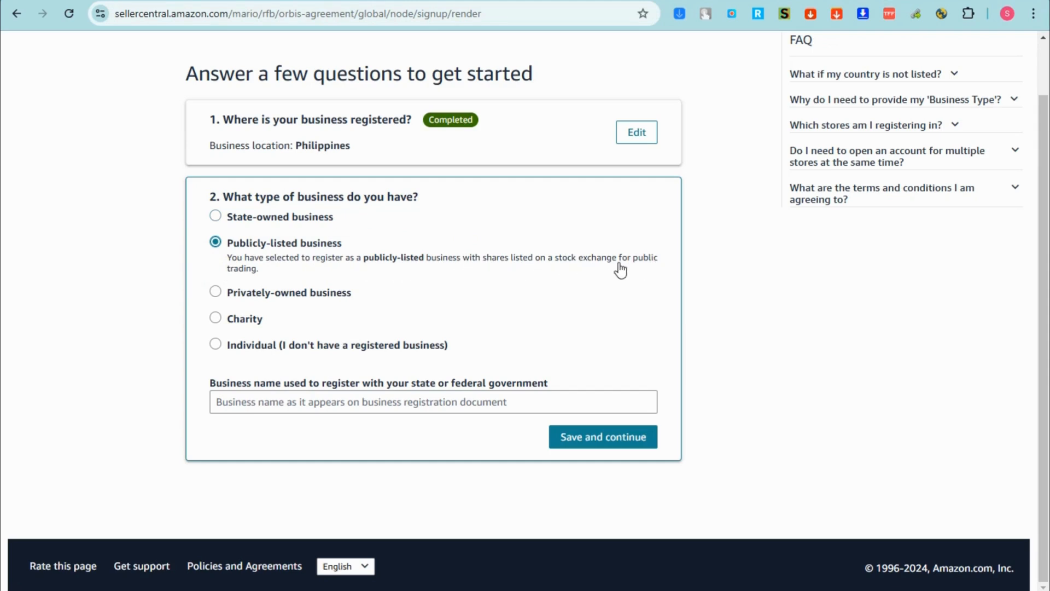
click(216, 292)
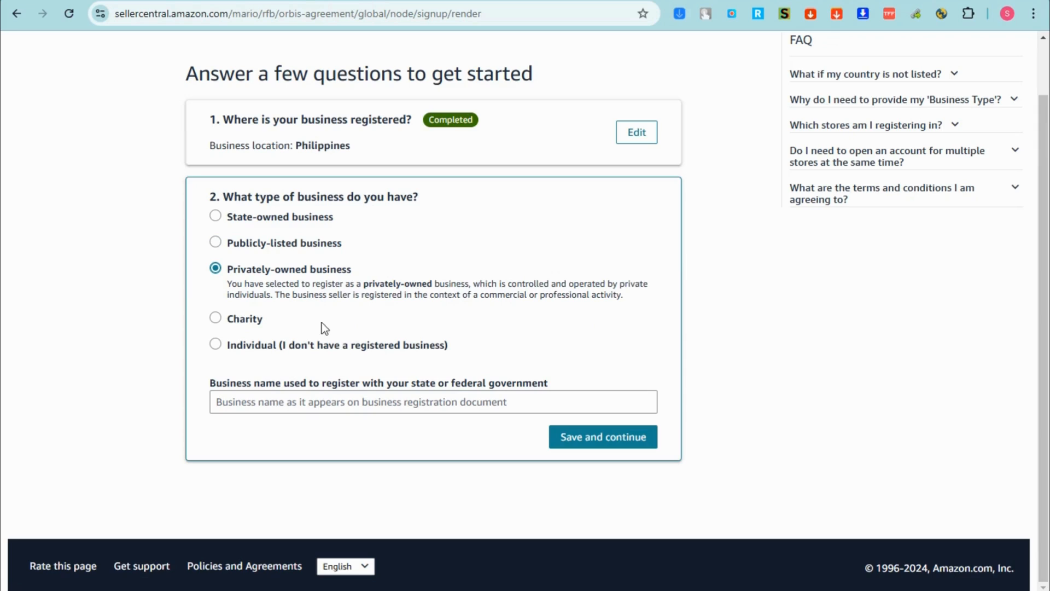
click(214, 320)
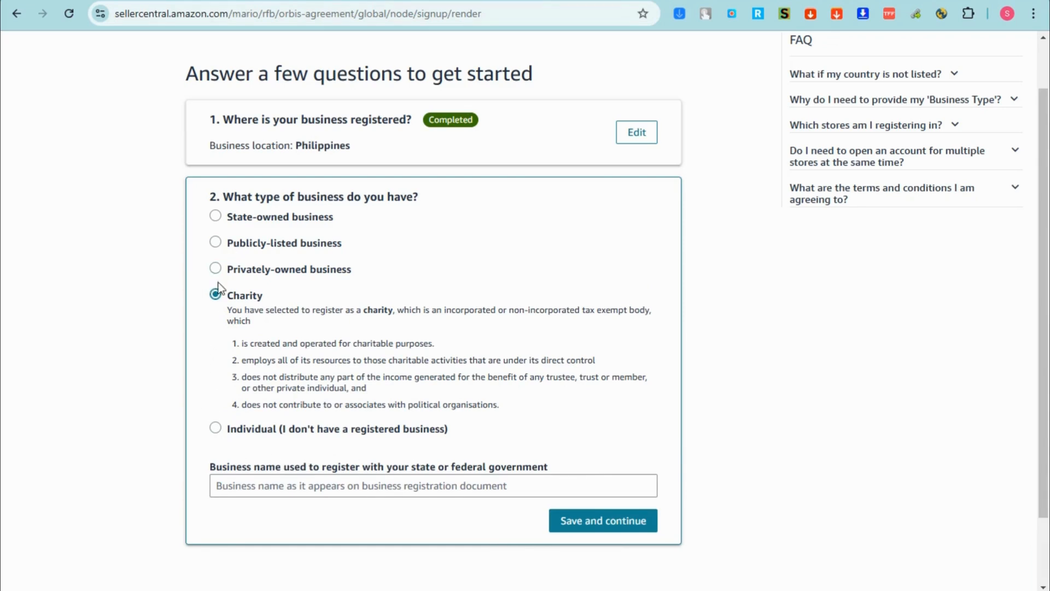
click(215, 268)
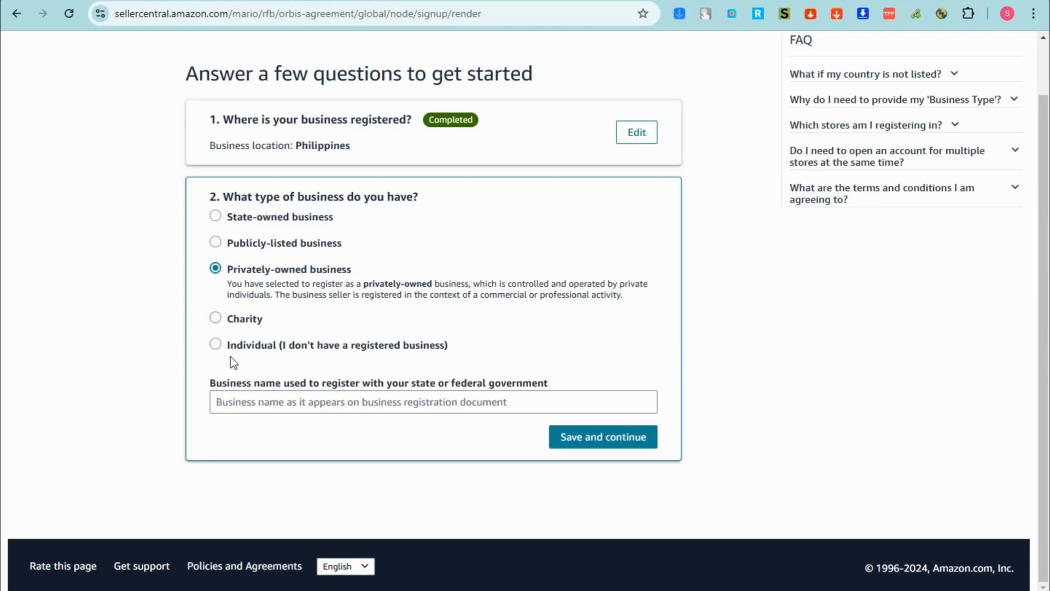
- Choose Individual, enter the seller's first, middle and last name, and save the business type
click(215, 343)
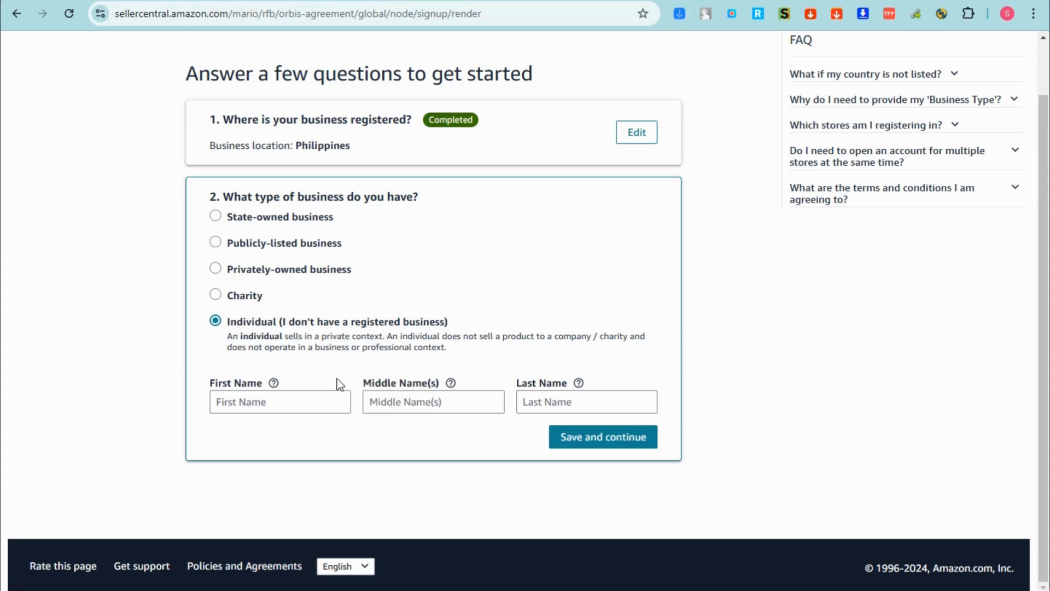
click(266, 399)
text(Aj)
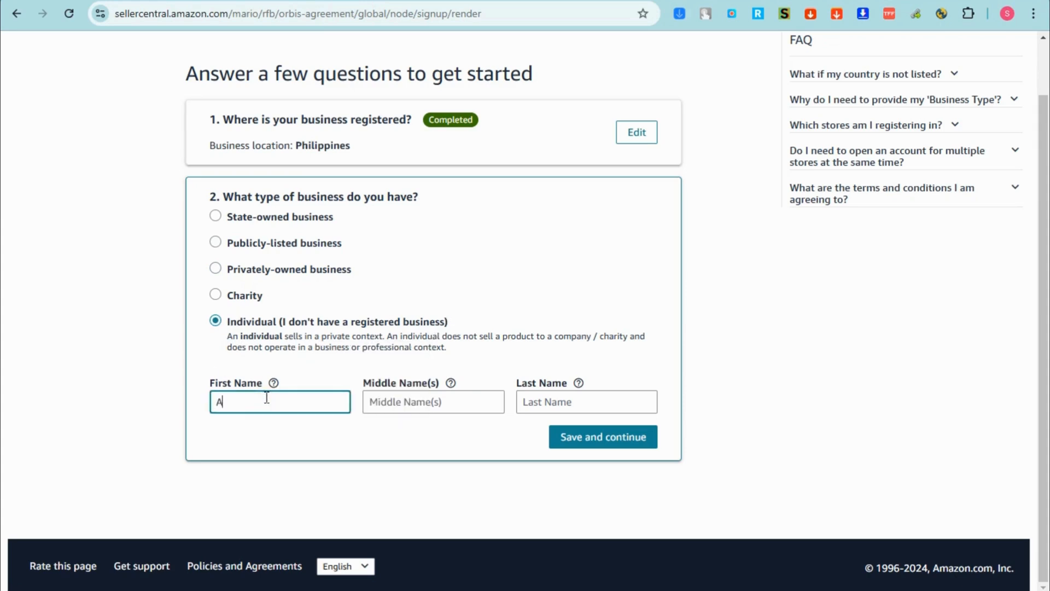
key(BackSpace)
key(BackSpace)
click(481, 406)
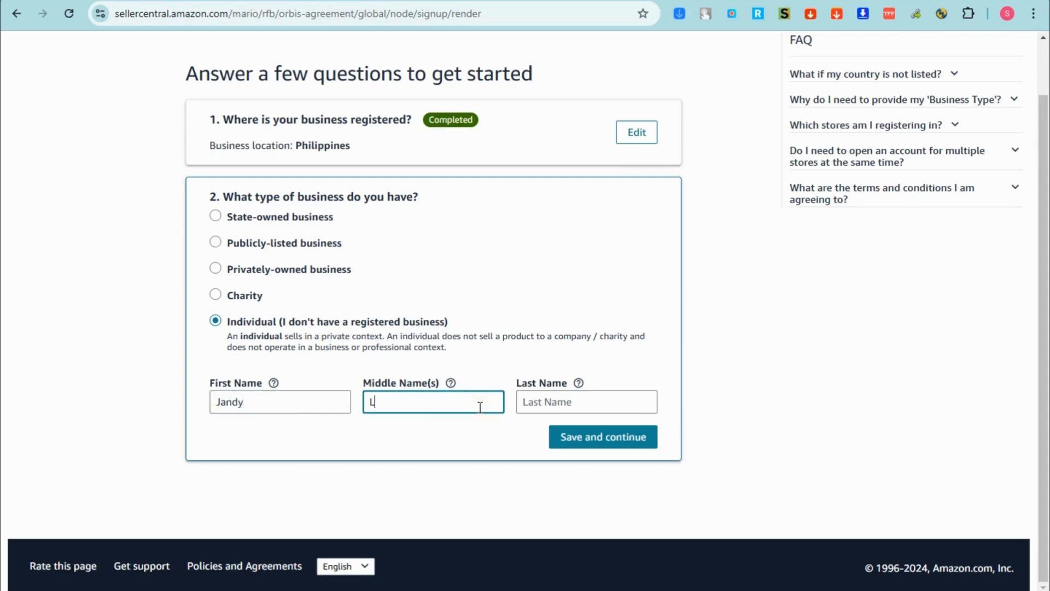
click(547, 406)
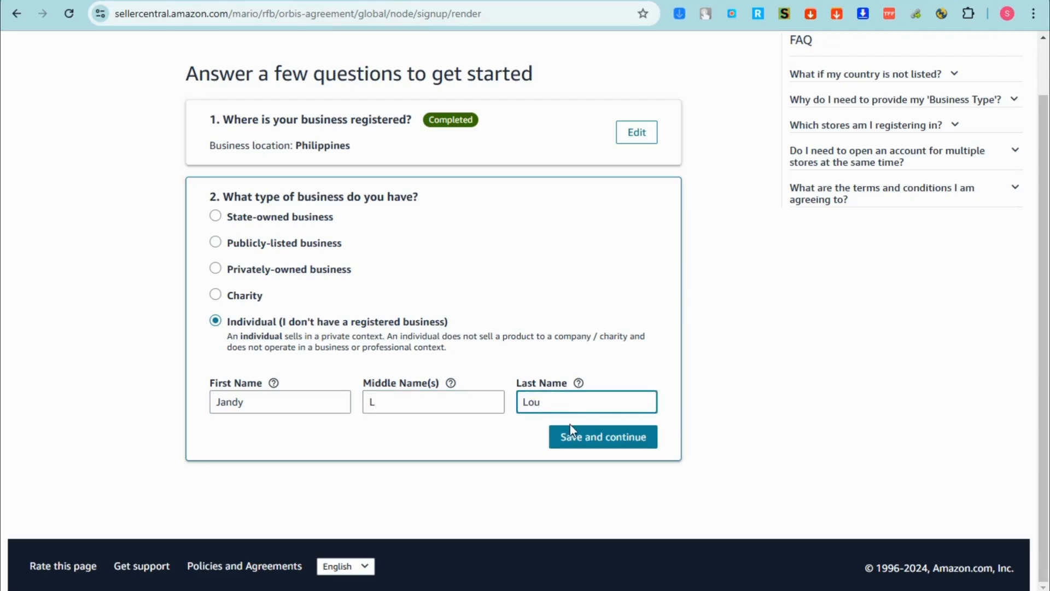
click(599, 435)
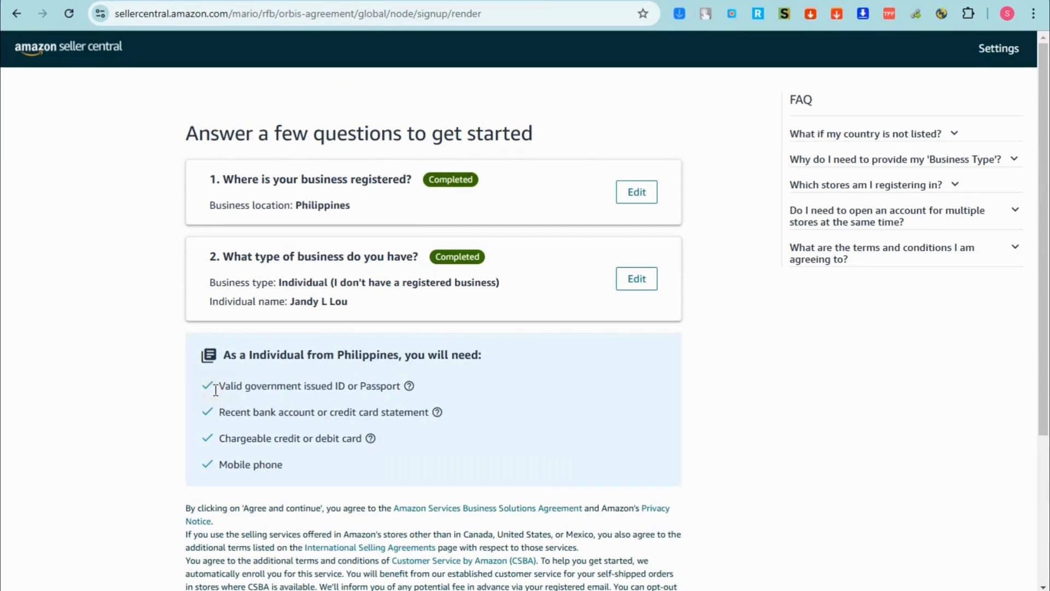
drag(216, 387, 411, 393)
click(410, 390)
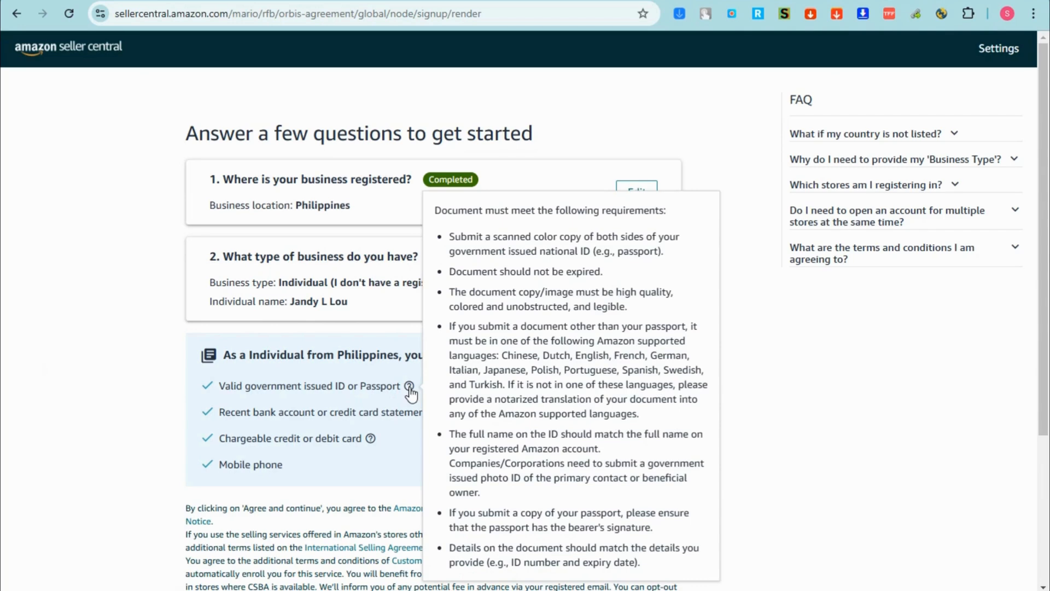
drag(212, 411, 427, 409)
mouse_move(437, 413)
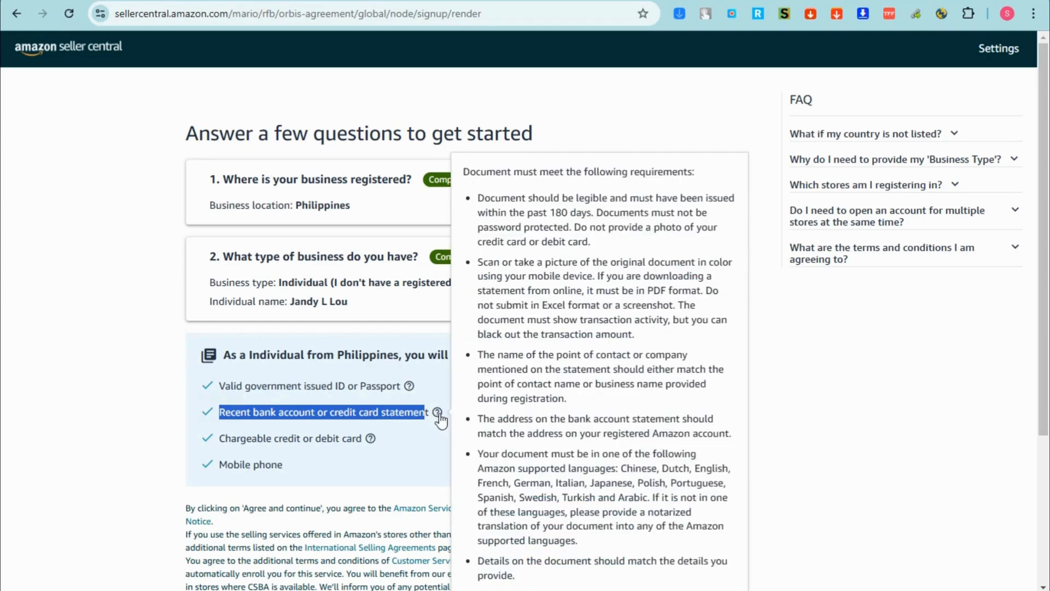
drag(217, 438, 359, 445)
mouse_move(373, 445)
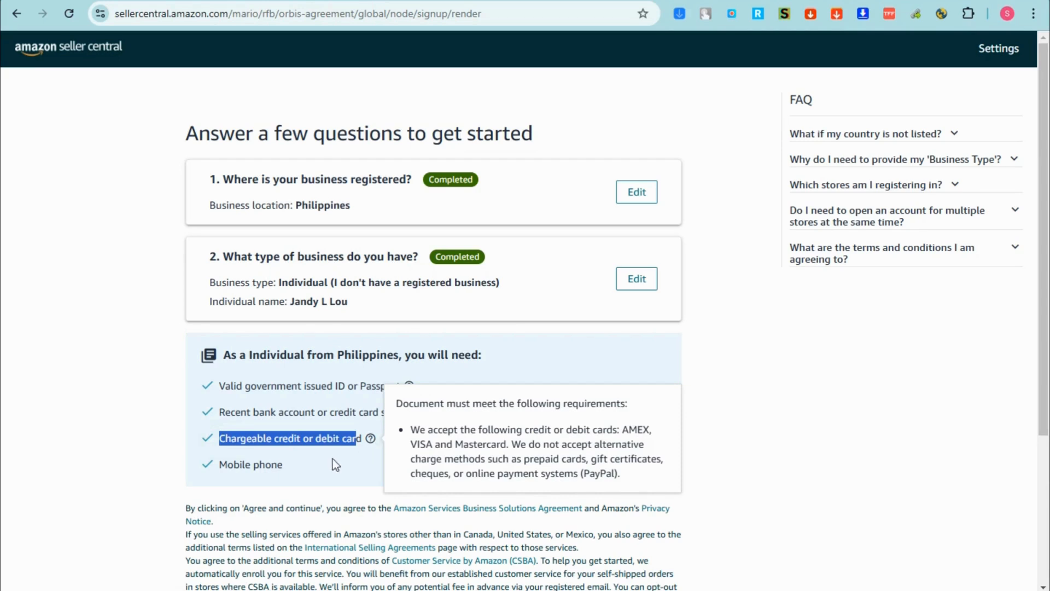
click(261, 471)
- Confirm the business location and type are correct and accept the seller agreement
scroll(584, 205, down, 4)
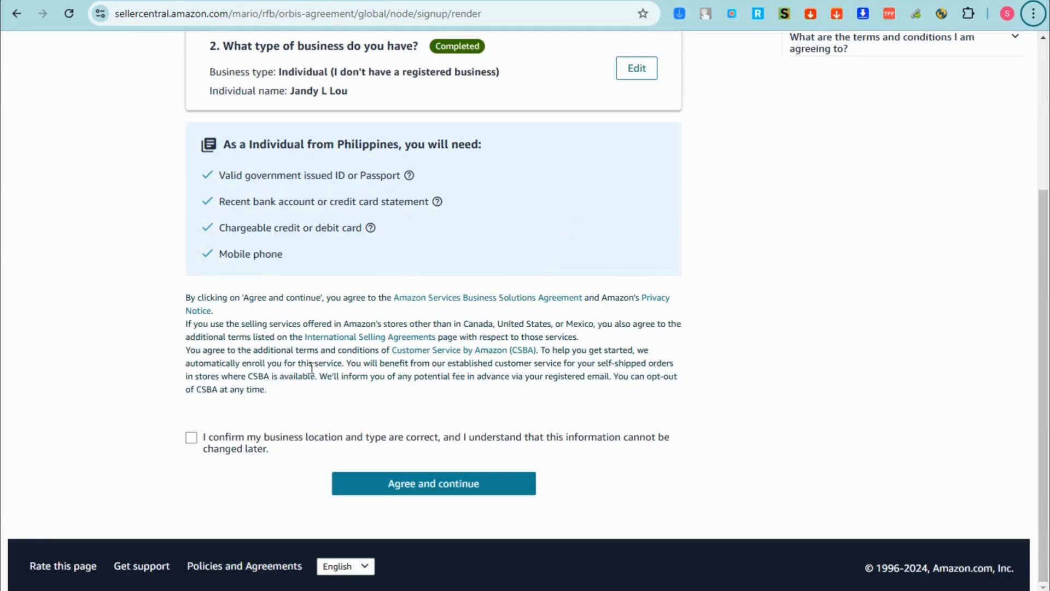
click(190, 440)
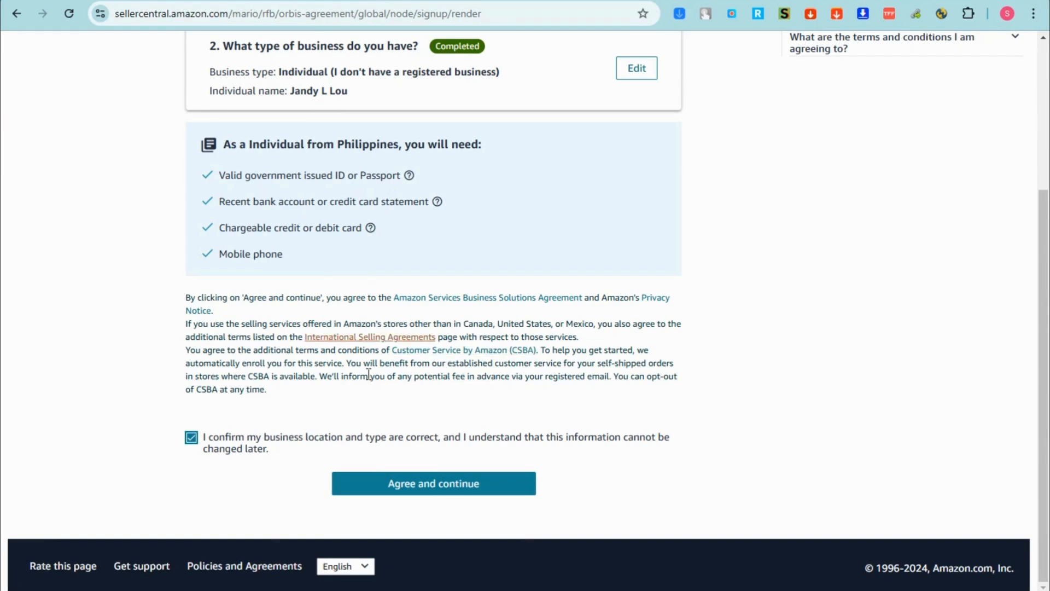
click(460, 490)
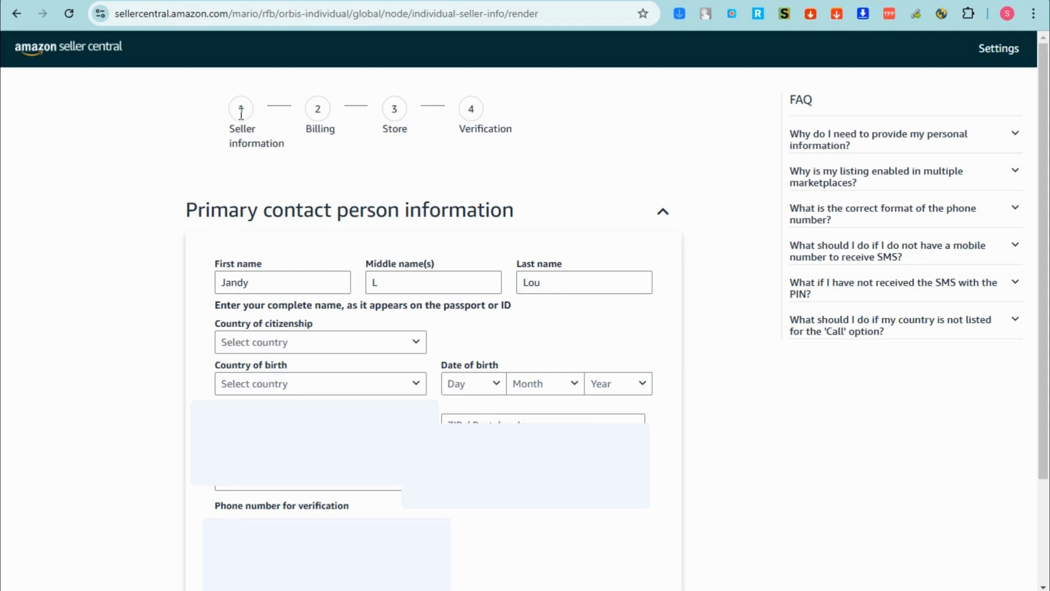
mouse_move(232, 97)
mouse_down()
mouse_move(286, 117)
mouse_move(277, 97)
mouse_move(277, 129)
mouse_move(230, 92)
mouse_up()
drag(333, 90, 344, 130)
drag(414, 103, 367, 114)
drag(455, 102, 501, 141)
drag(185, 209, 527, 207)
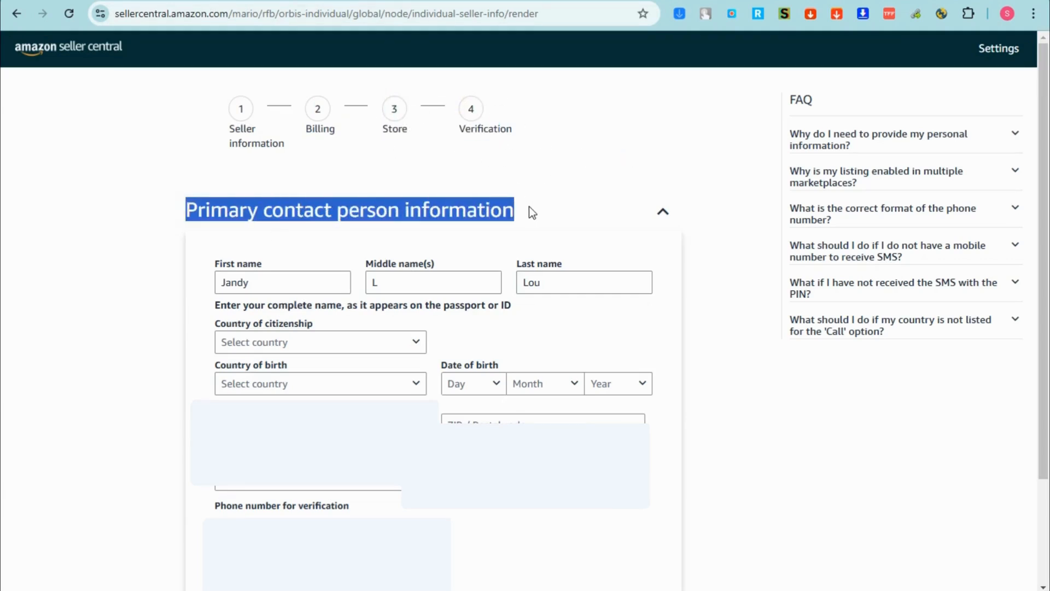
scroll(529, 211, down, 2)
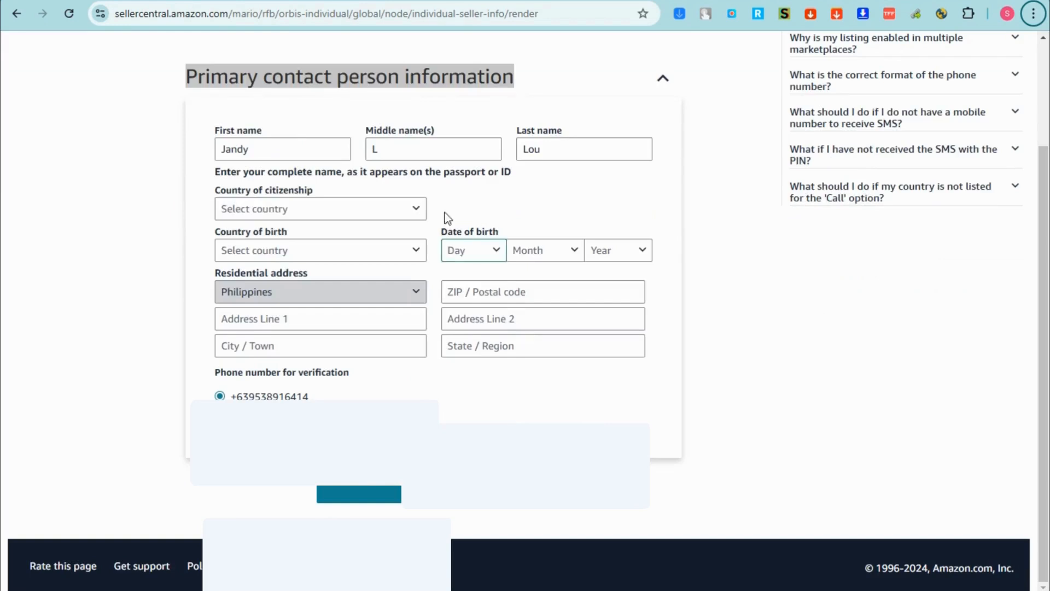
click(412, 153)
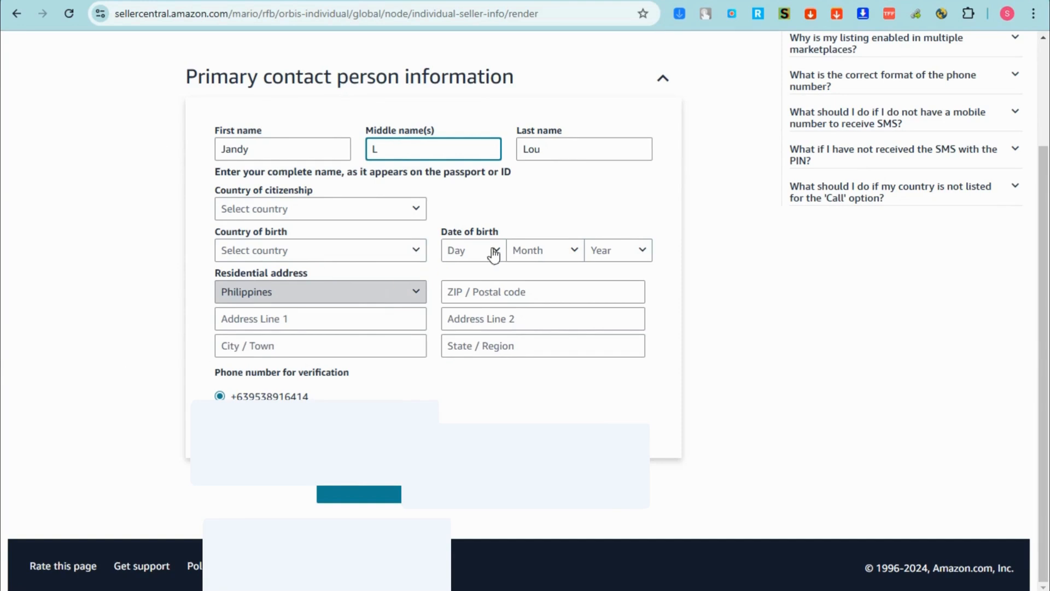
click(416, 210)
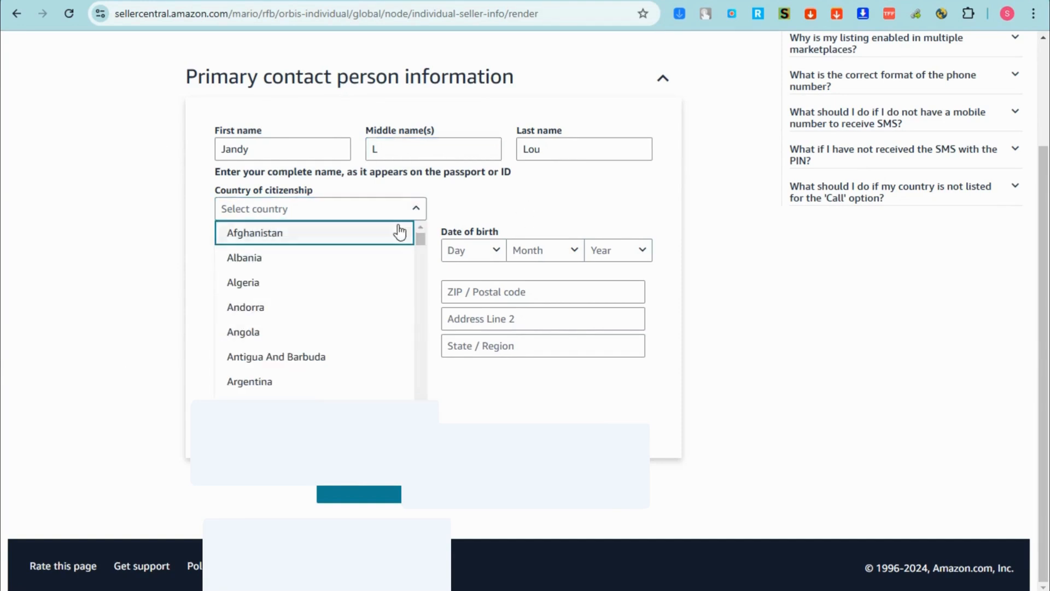
scroll(331, 333, down, 10)
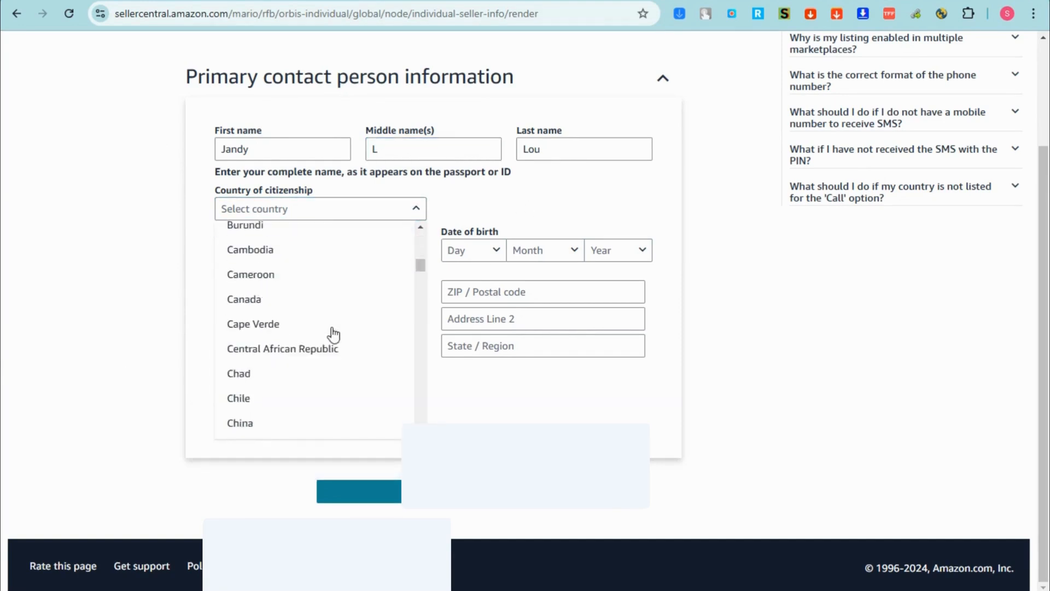
scroll(334, 333, down, 2)
key(u)
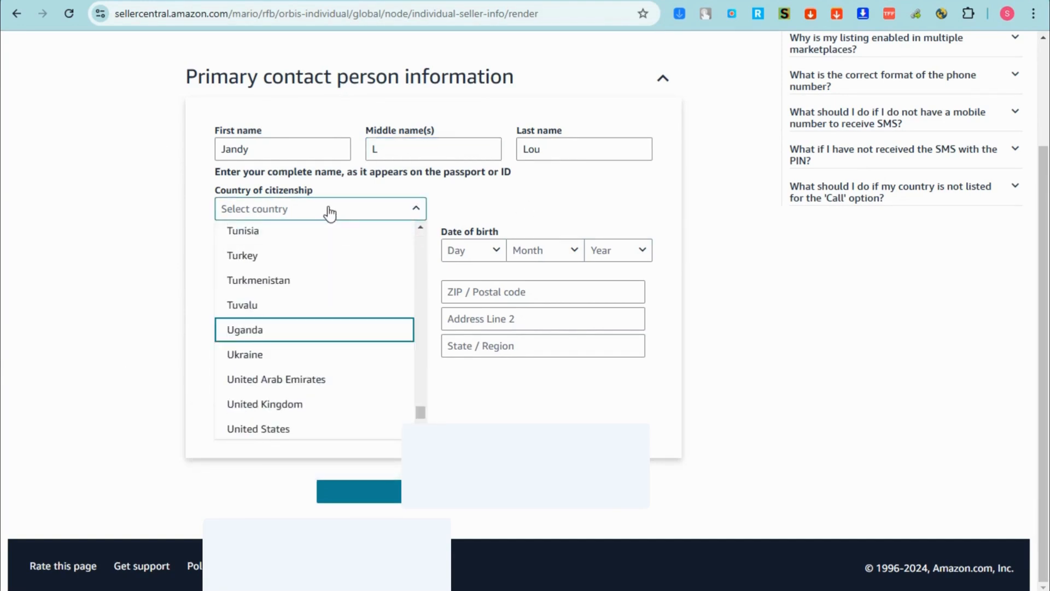
key(n)
click(131, 305)
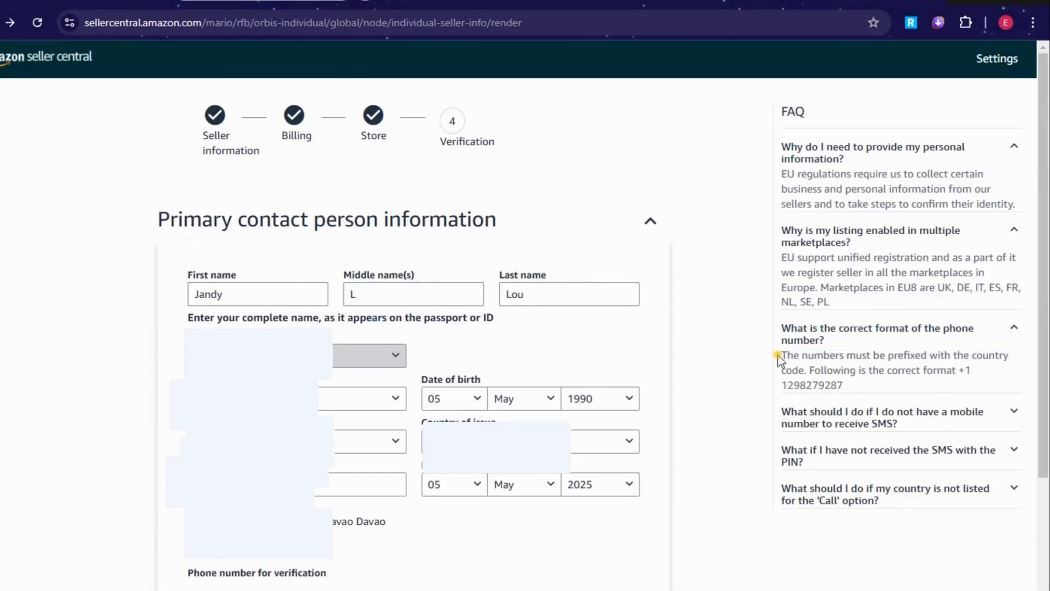
drag(780, 355, 1004, 372)
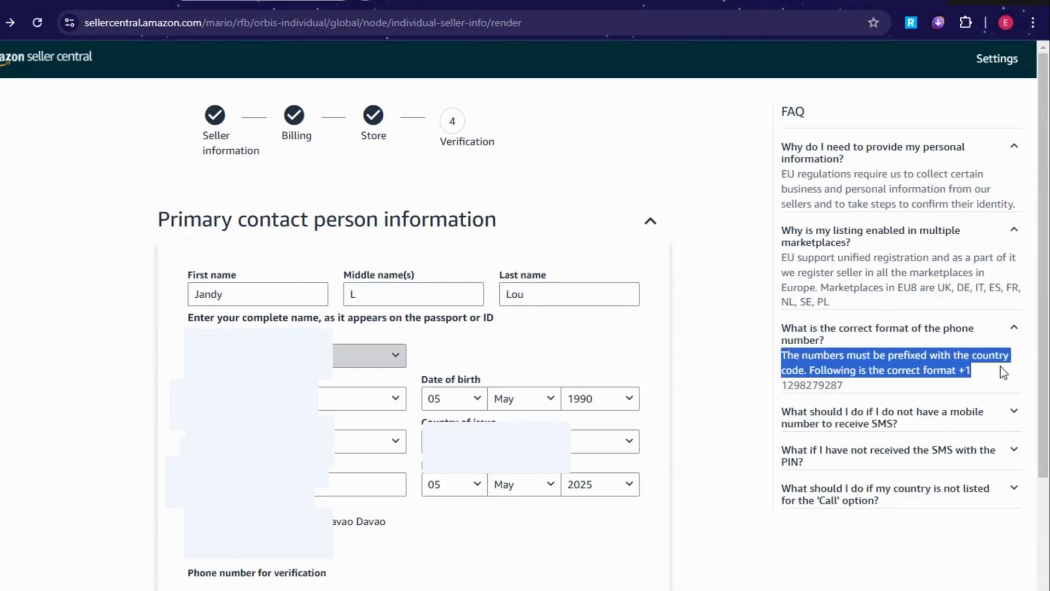
- Read the FAQs on no mobile number, missing SMS PIN and the Call option, then submit the contact details
click(917, 396)
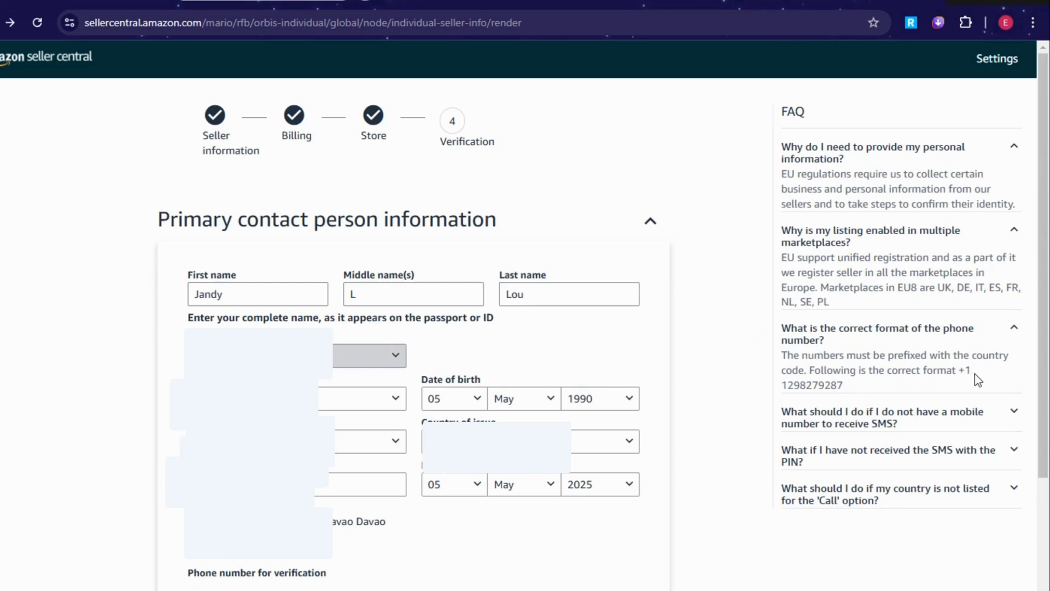
scroll(946, 436, down, 1)
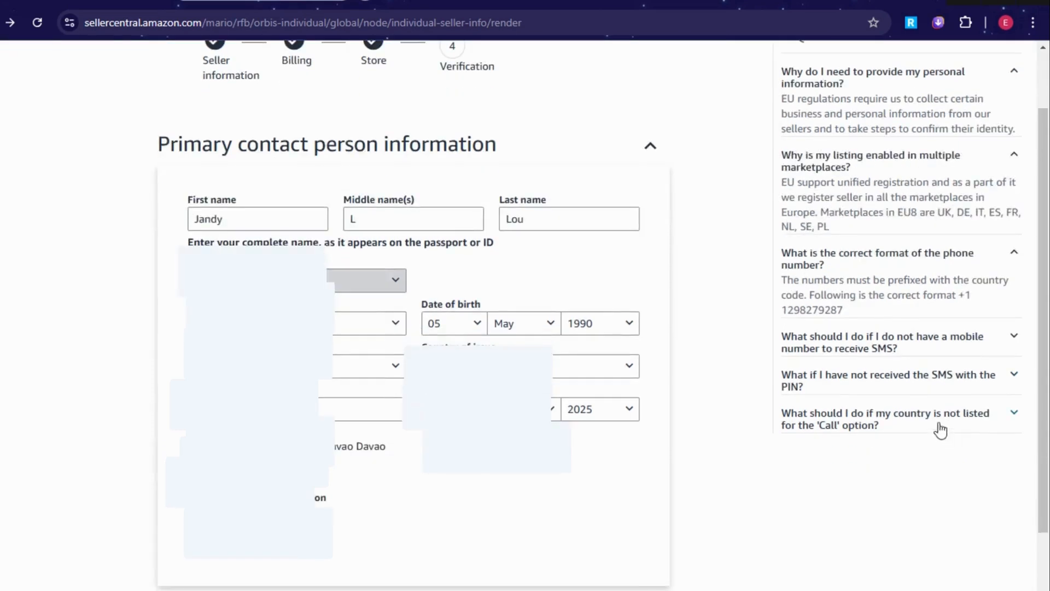
click(888, 346)
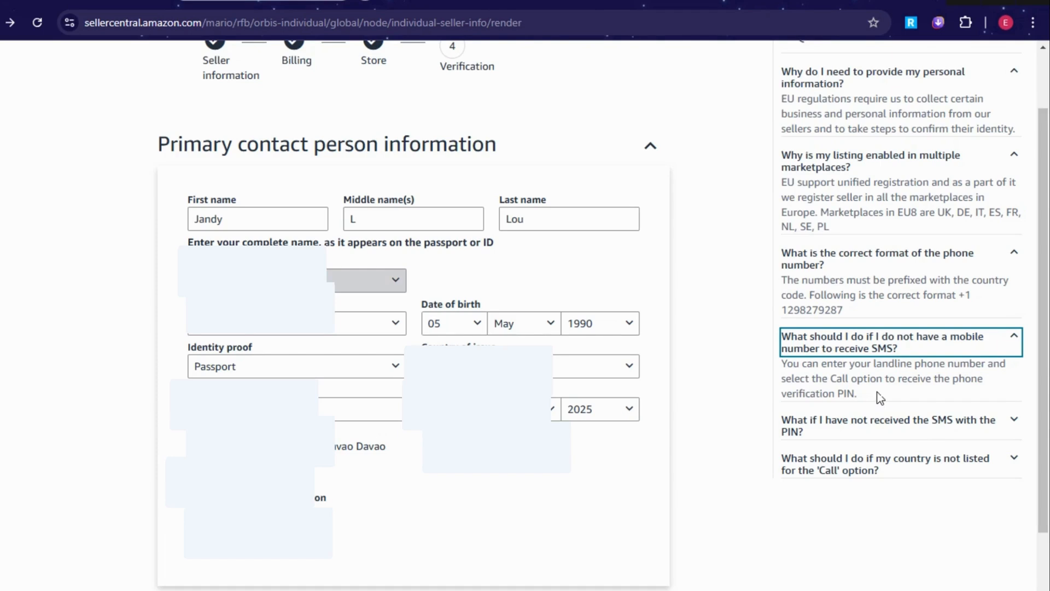
click(1005, 431)
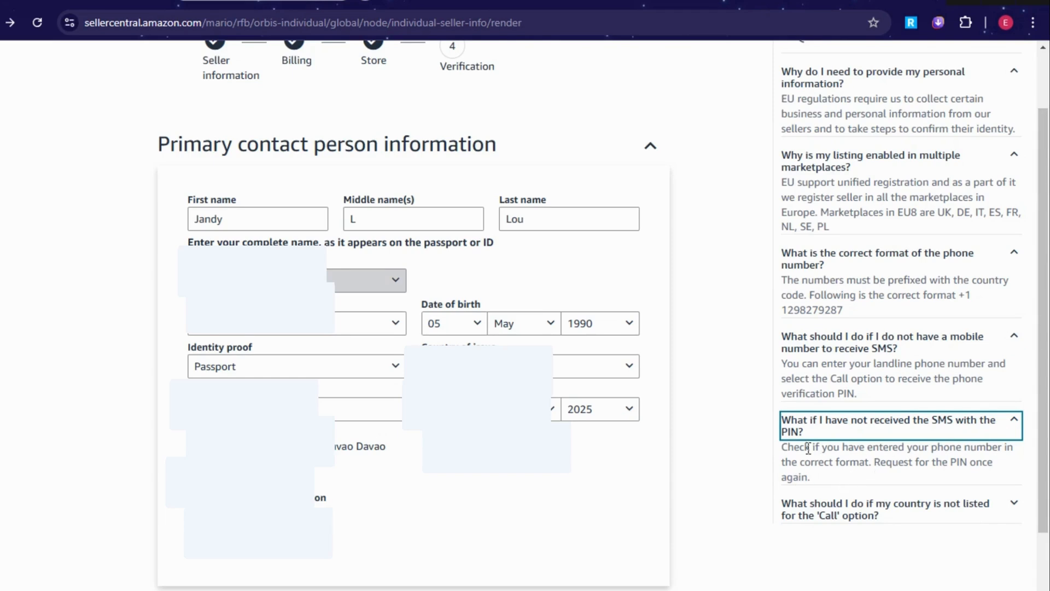
drag(776, 450, 843, 478)
click(843, 479)
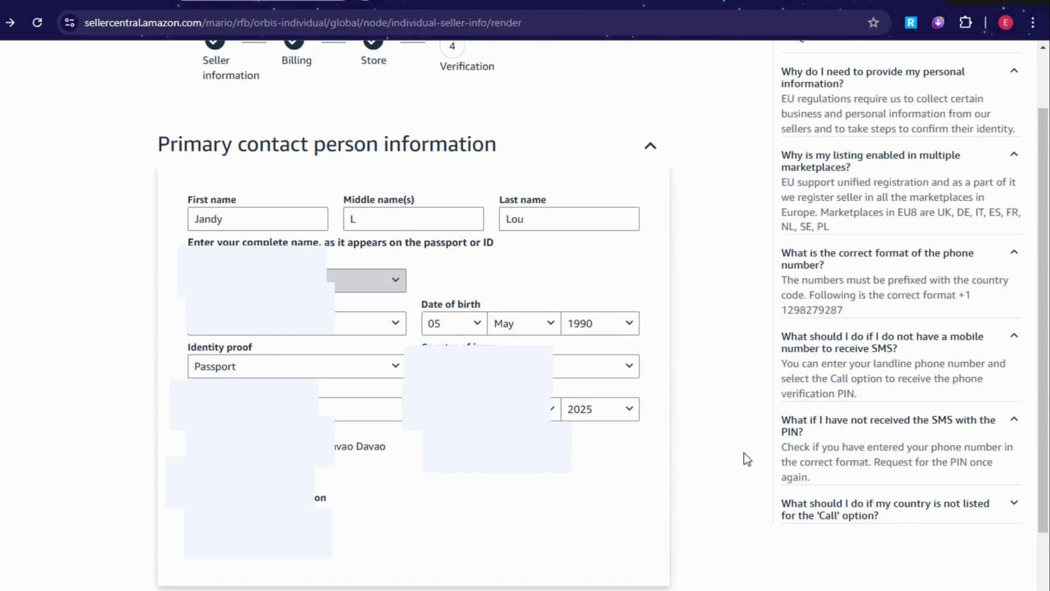
click(1009, 515)
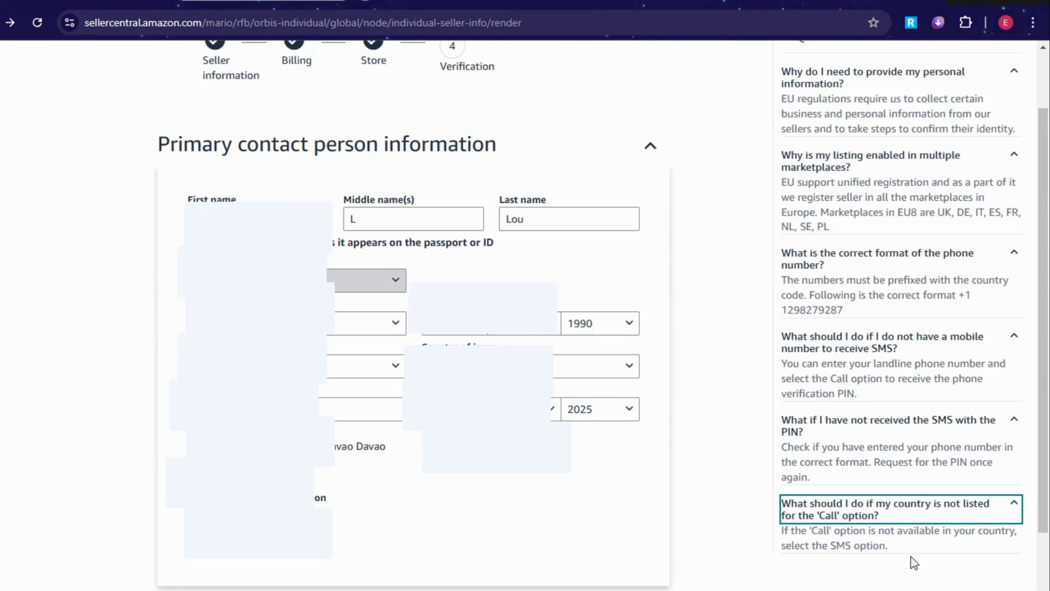
scroll(942, 540, up, 2)
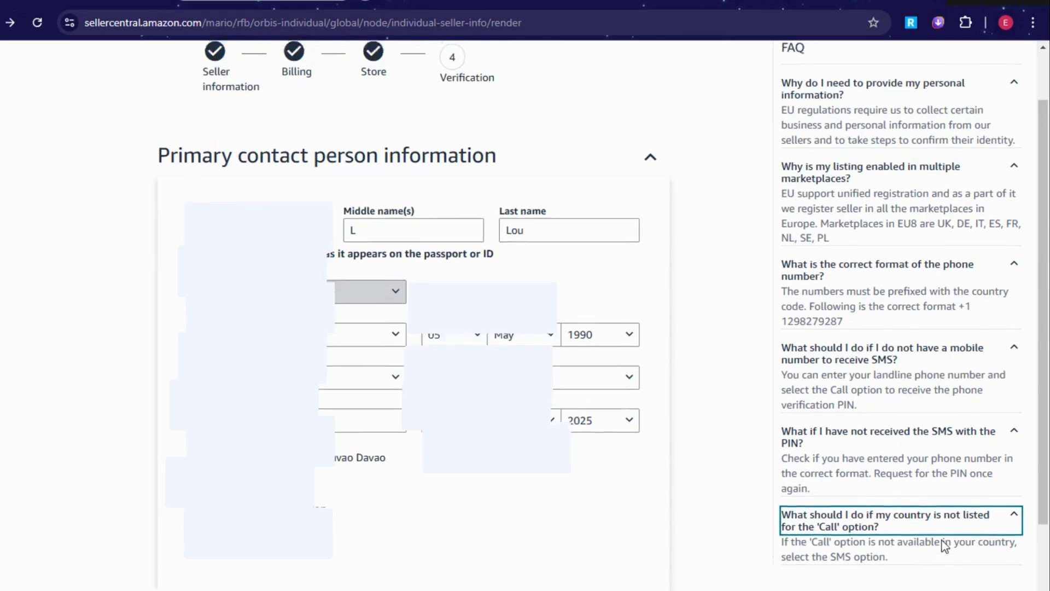
scroll(942, 541, down, 3)
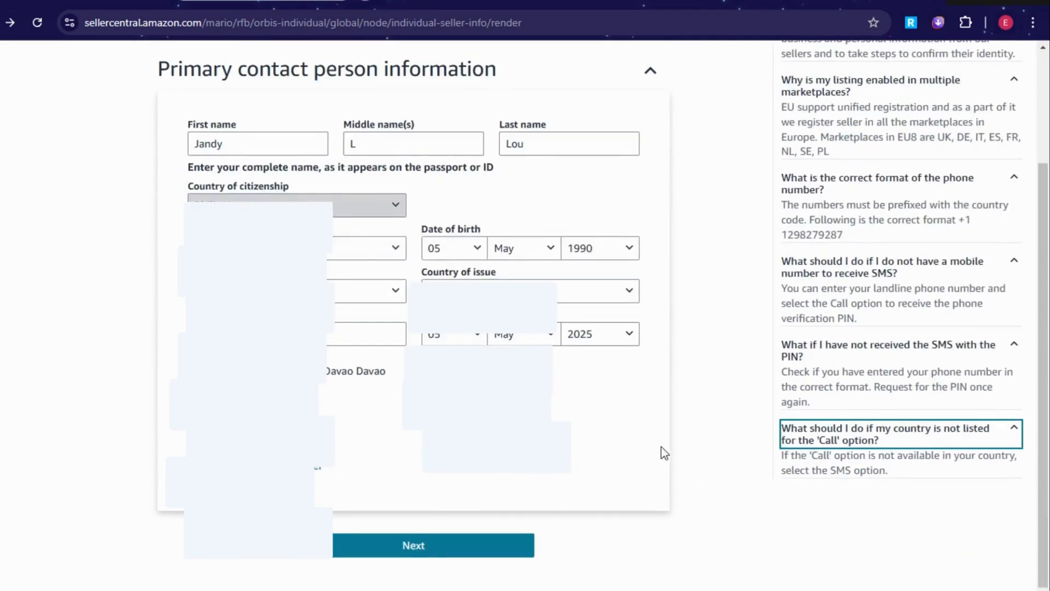
click(412, 545)
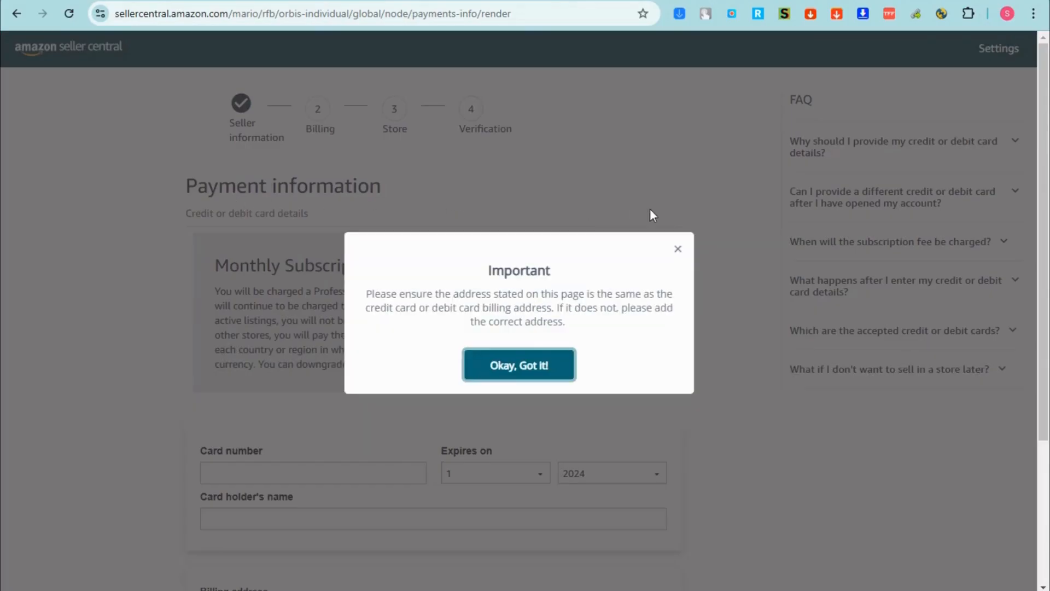
- Dismiss the billing-address reminder, review the monthly subscription fee, and select the Card number field
click(677, 250)
scroll(469, 257, down, 3)
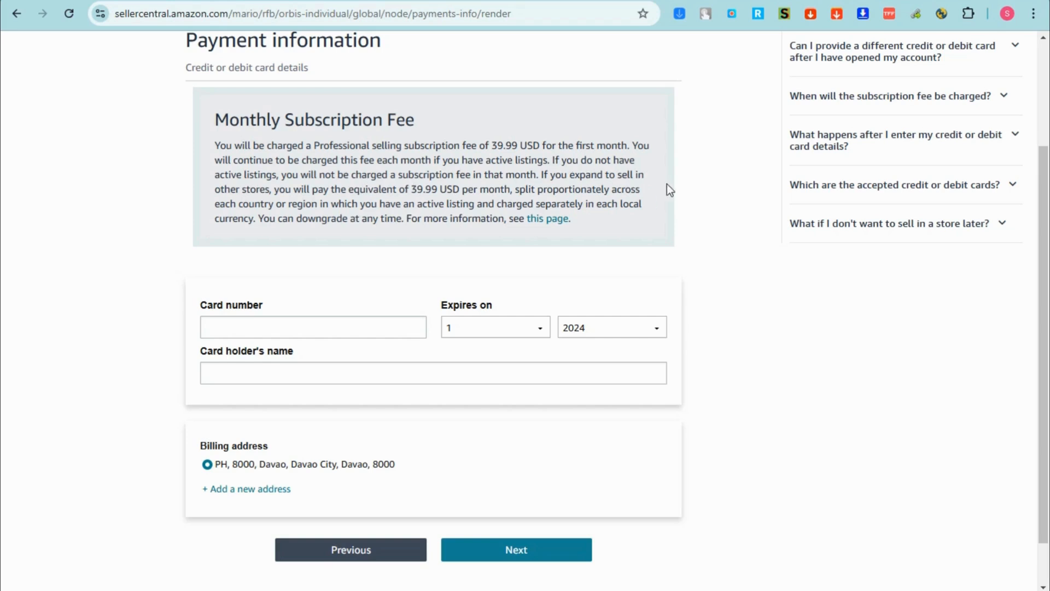
drag(272, 189, 500, 189)
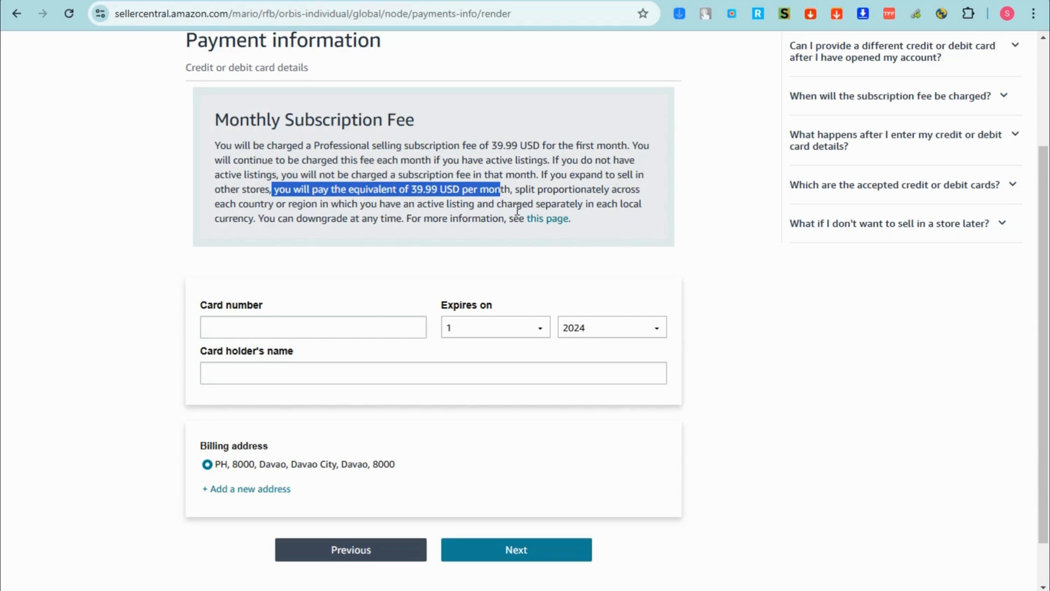
click(416, 258)
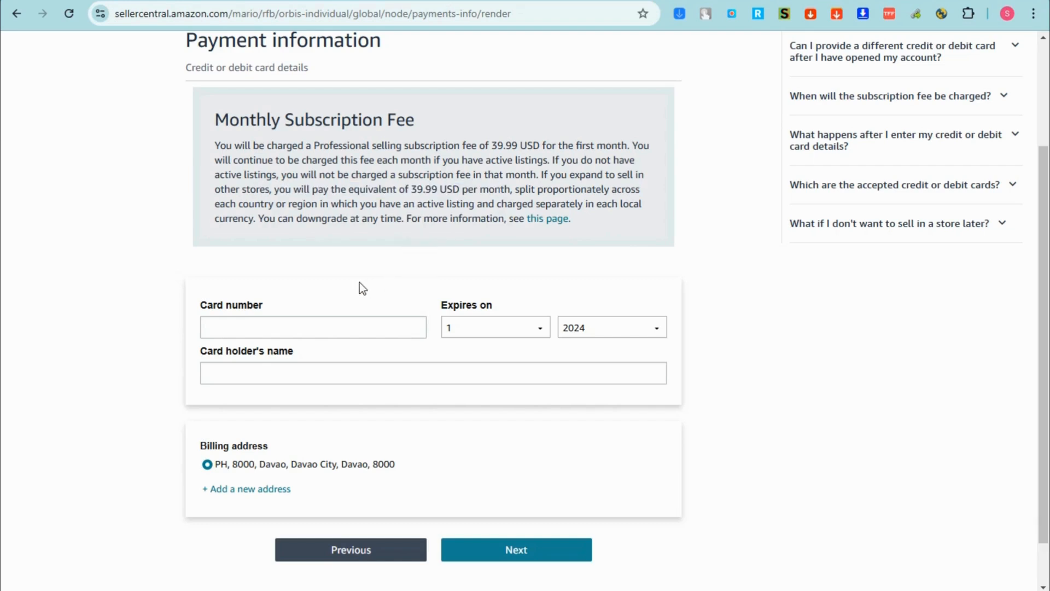
scroll(359, 282, up, 1)
scroll(359, 283, down, 1)
click(335, 329)
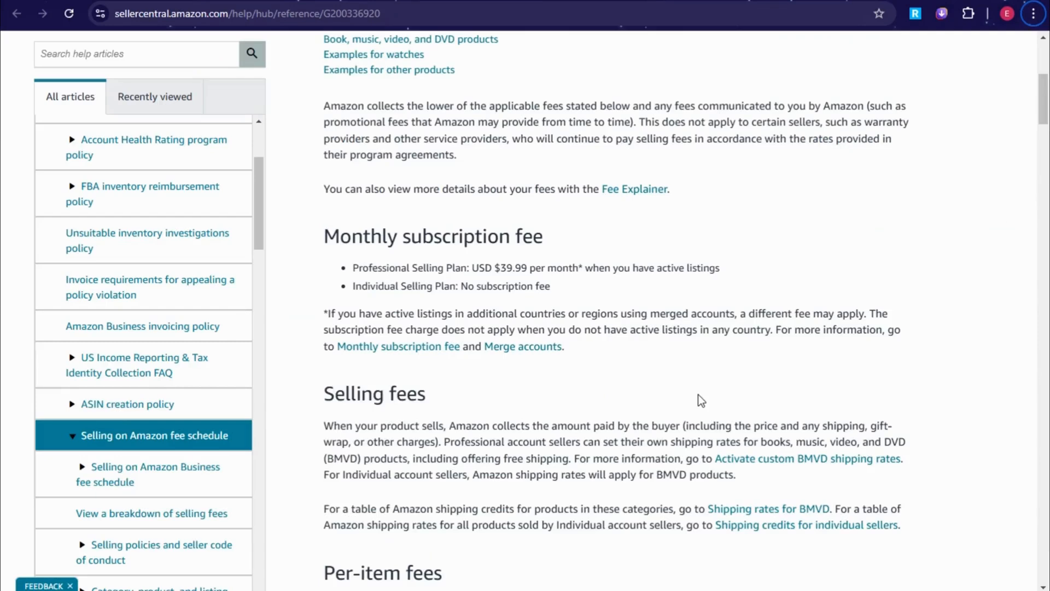
- Open the Merge accounts help article from the fee schedule and read the merged-accounts paragraph
scroll(698, 395, down, 3)
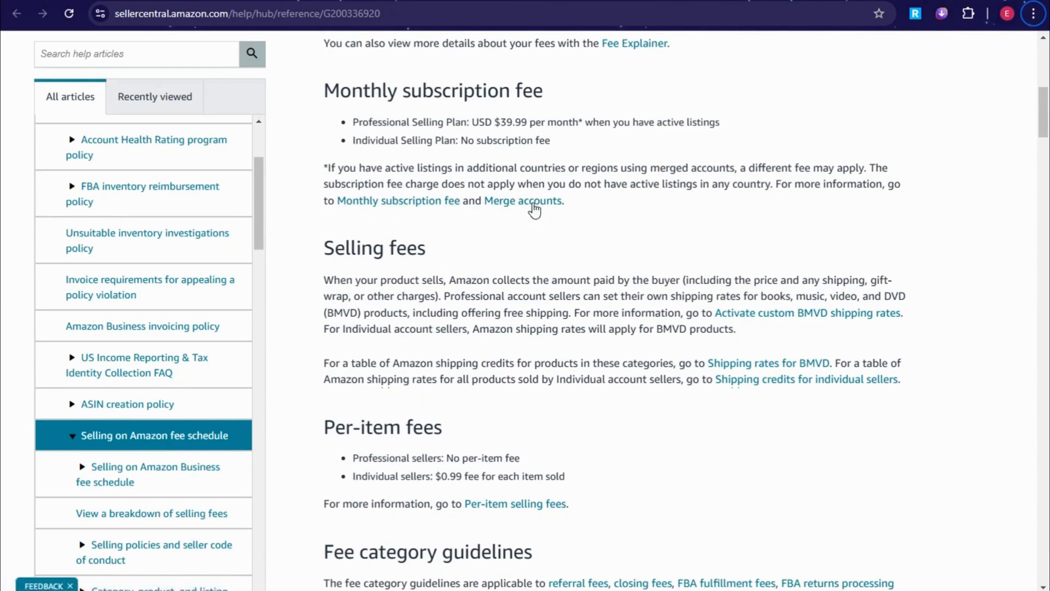
click(502, 202)
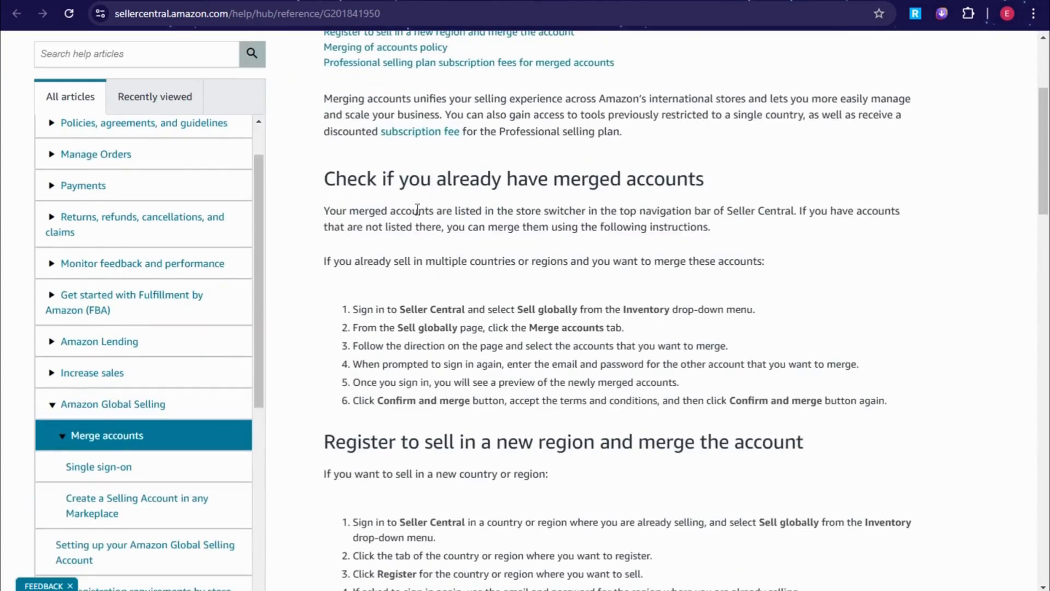
drag(343, 212, 873, 249)
click(486, 270)
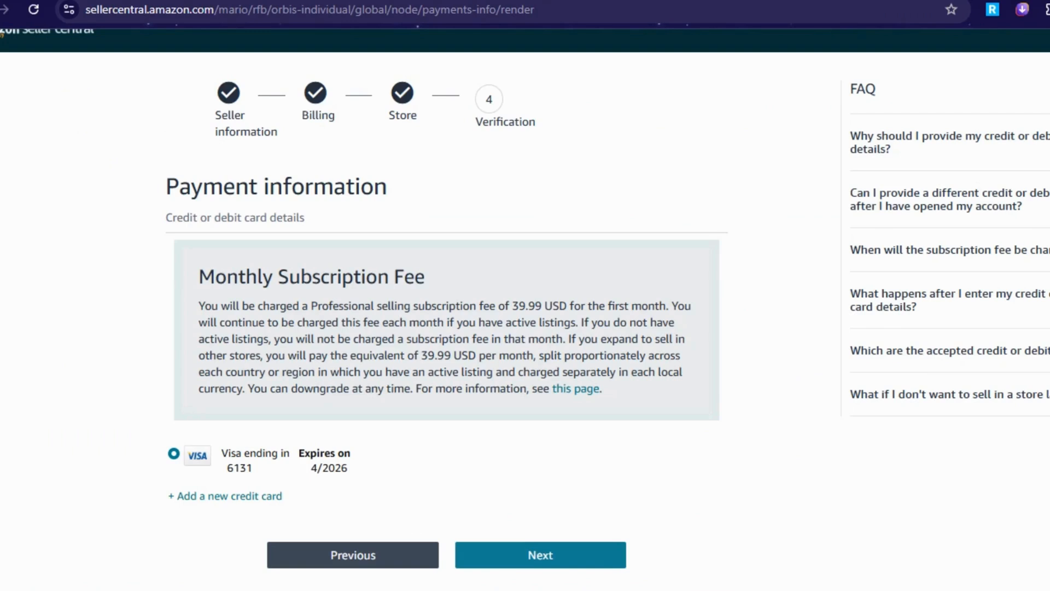
- Expand the FAQs on why card details are needed, using a different card, and when the fee is charged
click(984, 143)
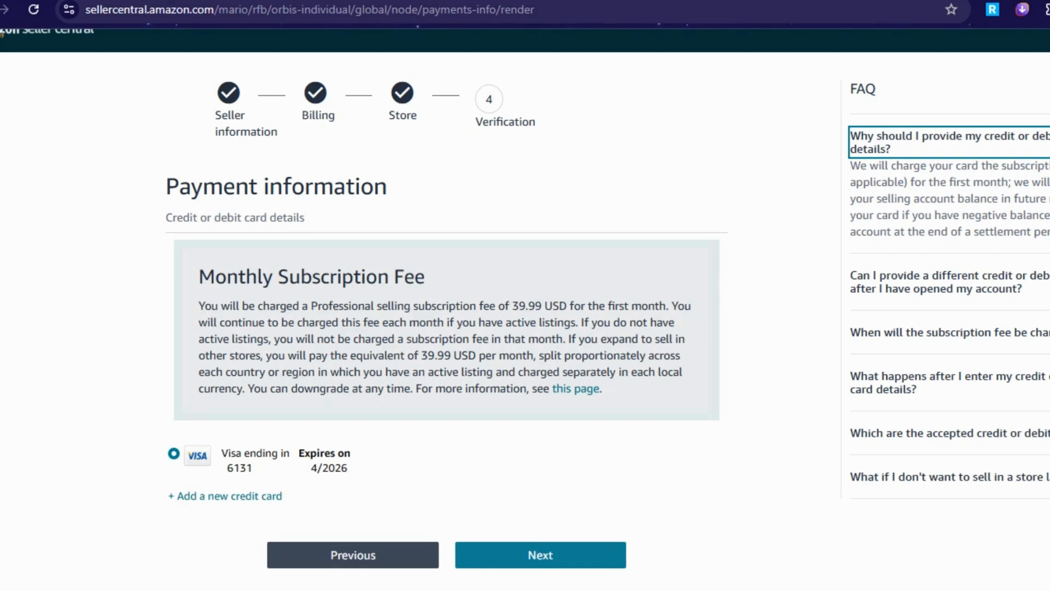
click(1045, 289)
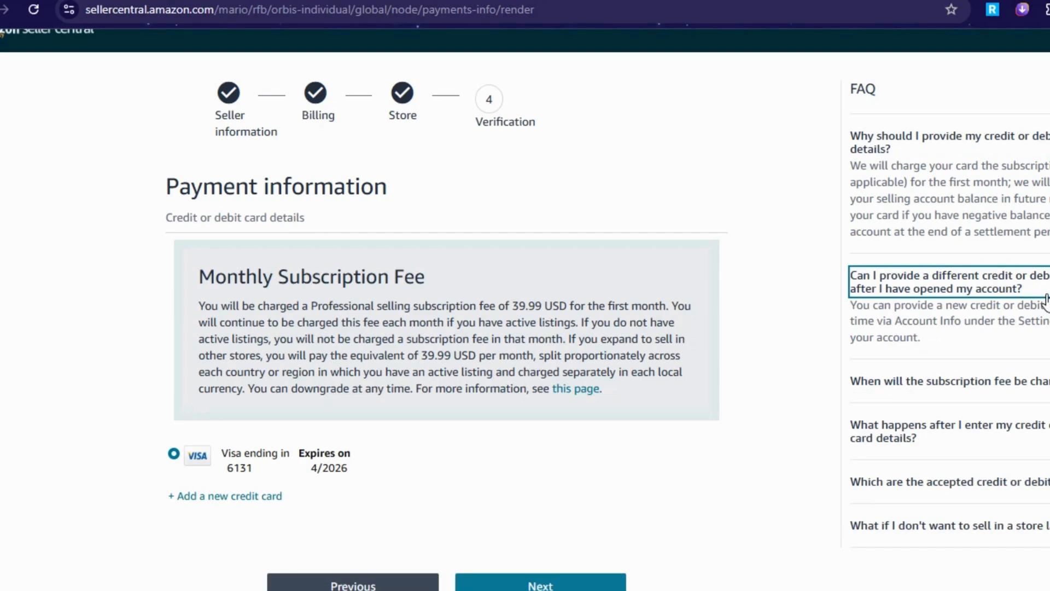
click(951, 344)
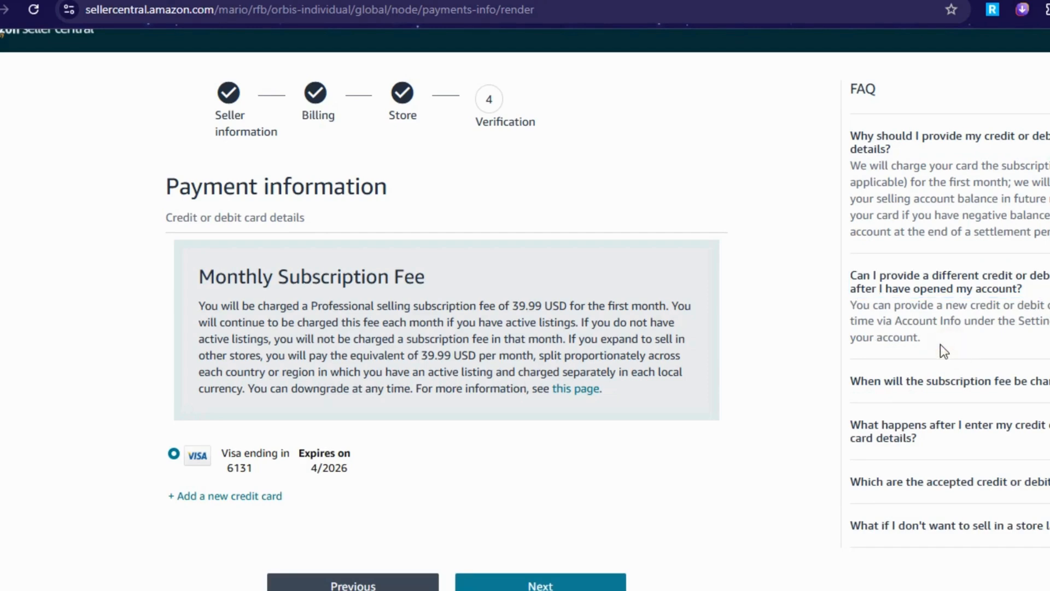
drag(839, 305, 995, 342)
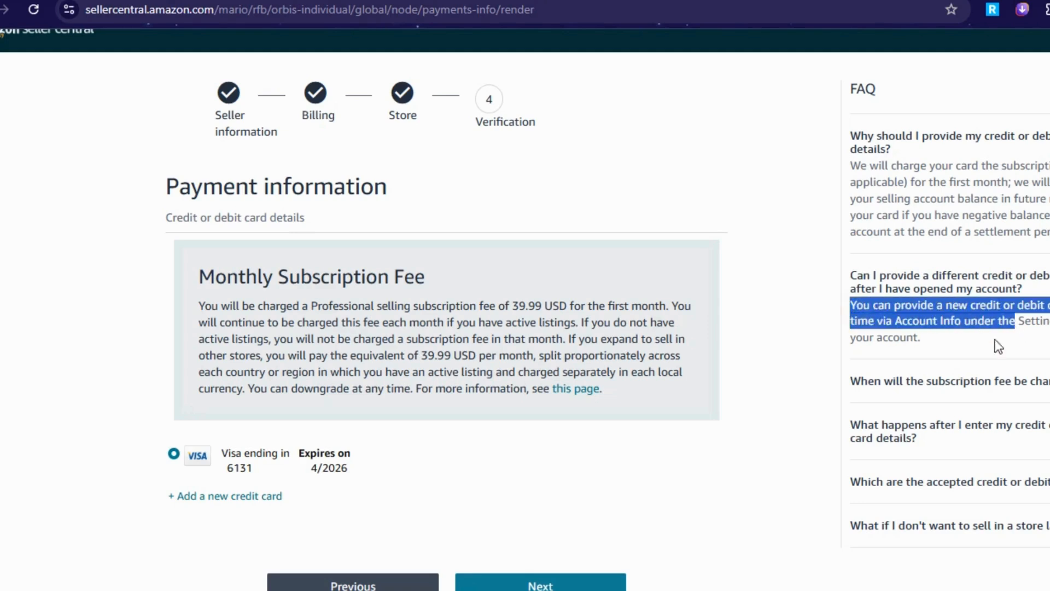
click(947, 340)
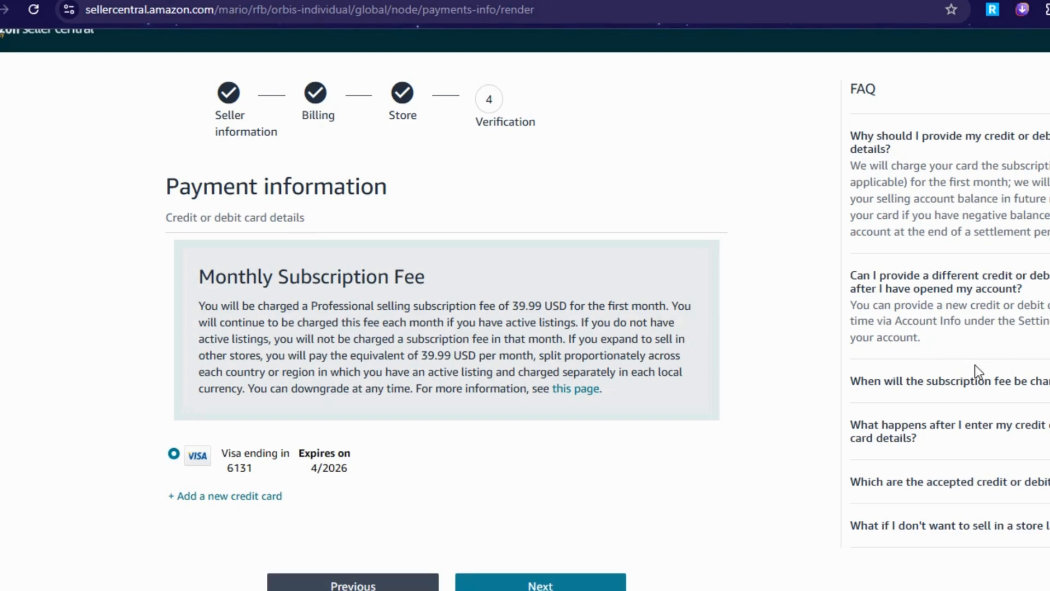
click(985, 379)
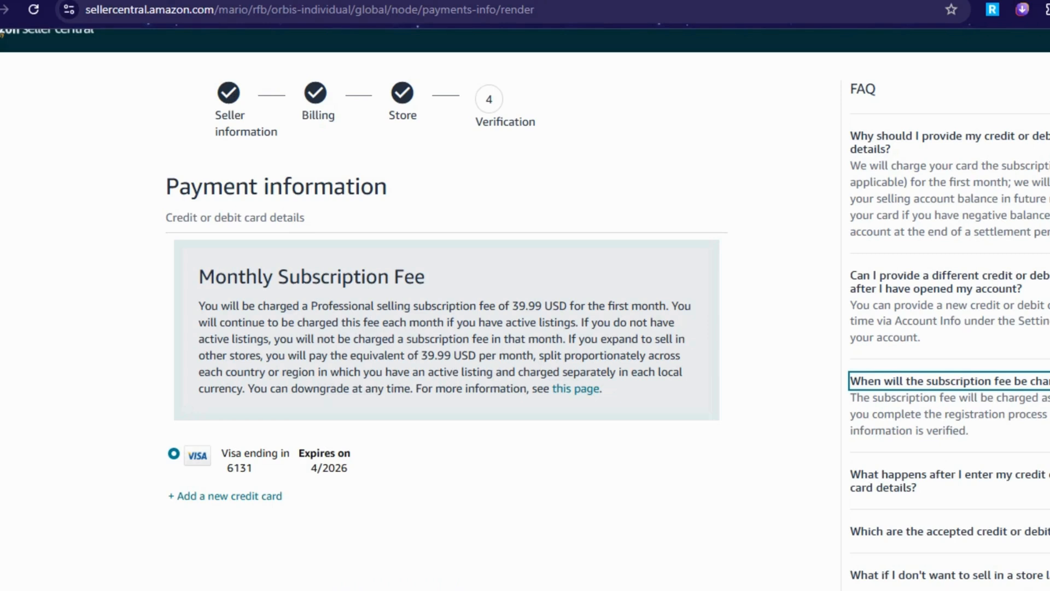
key(alt)
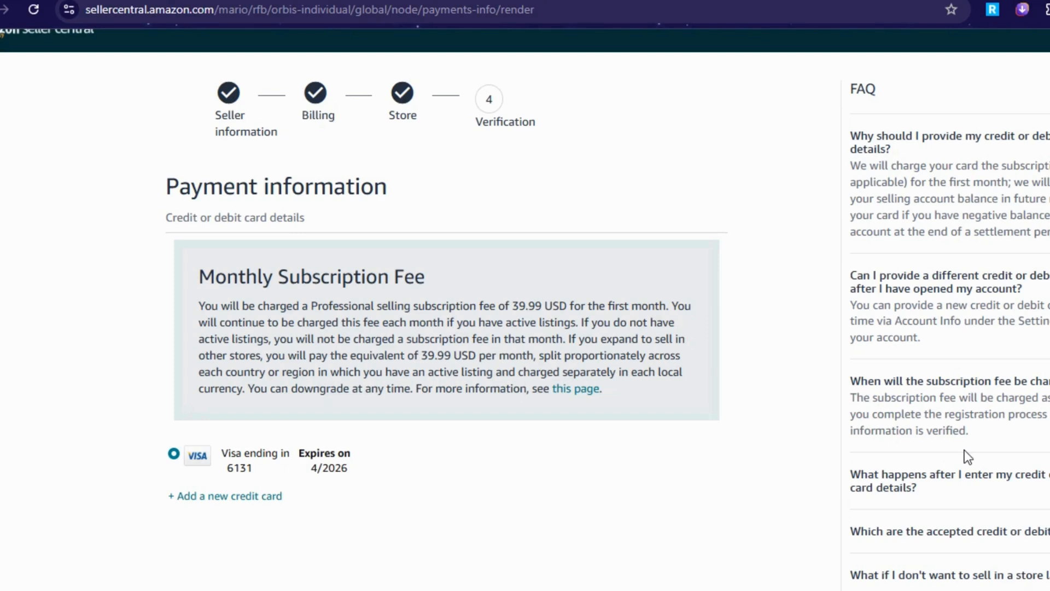
- Expand the FAQs on entering card details and the accepted card types
click(964, 499)
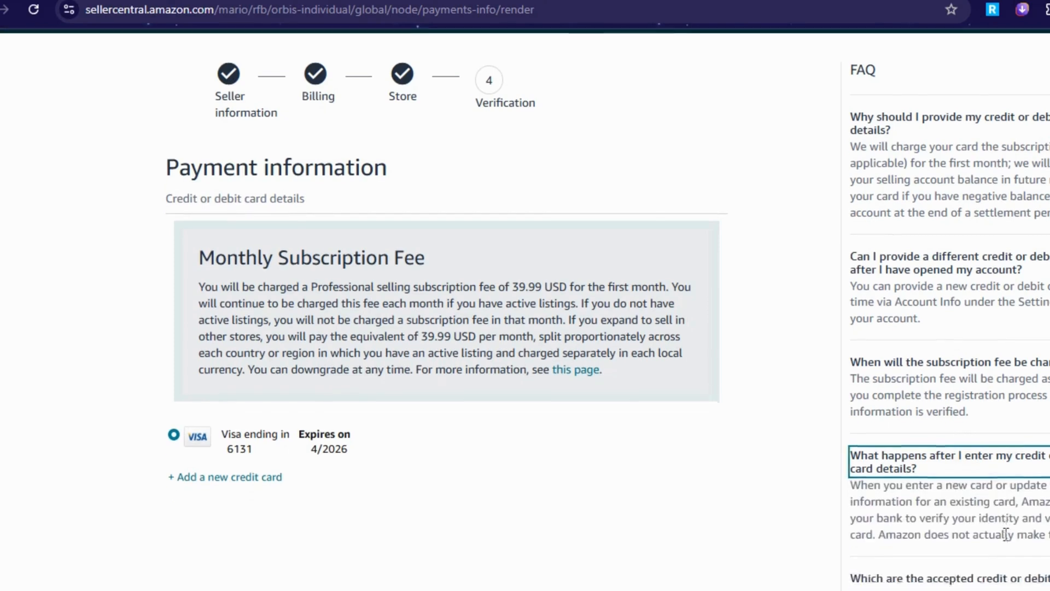
scroll(1005, 538, down, 1)
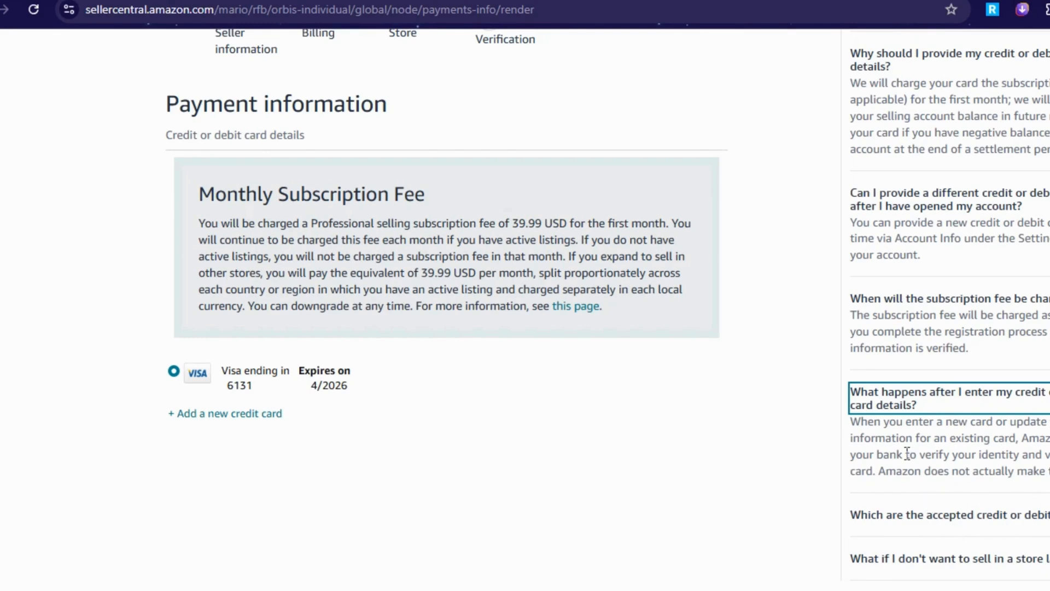
click(1020, 517)
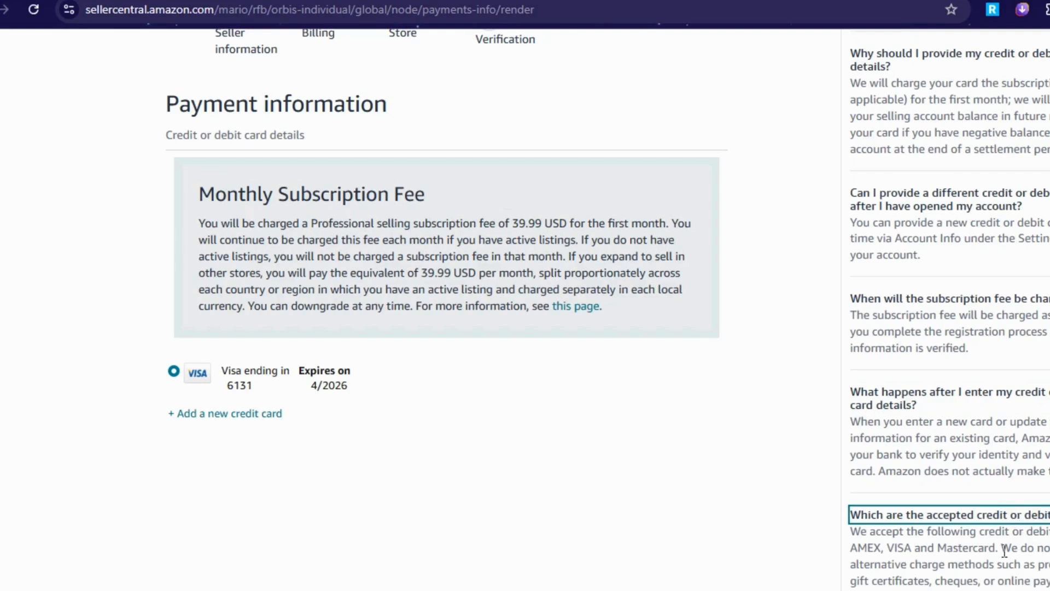
click(1009, 544)
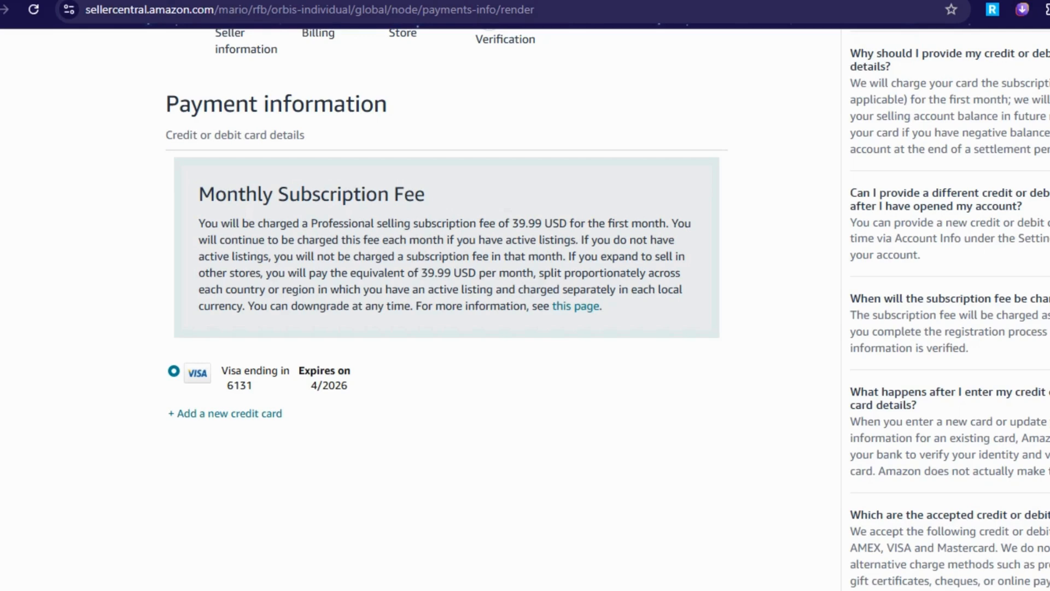
drag(903, 588, 1001, 580)
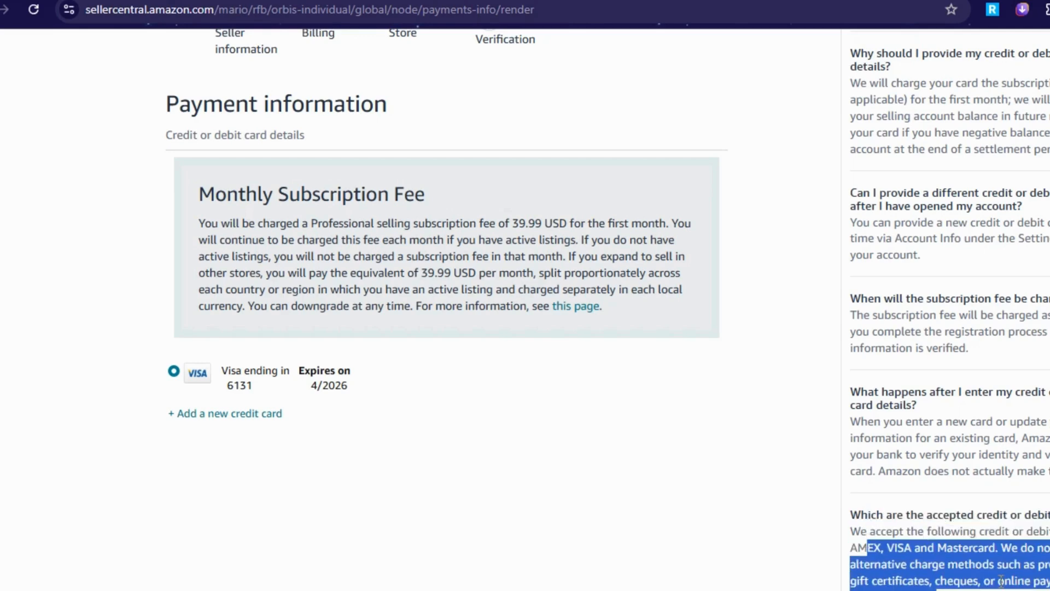
click(1001, 580)
- Expand the FAQ about not selling in a store and scroll down to the Next button
scroll(893, 516, down, 3)
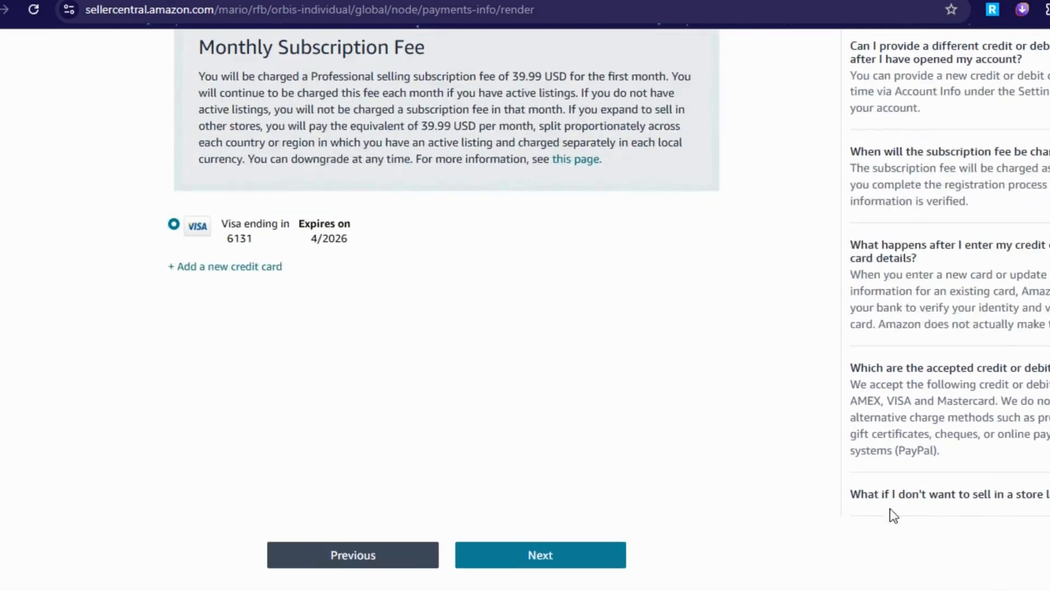
click(940, 501)
scroll(1008, 578, down, 3)
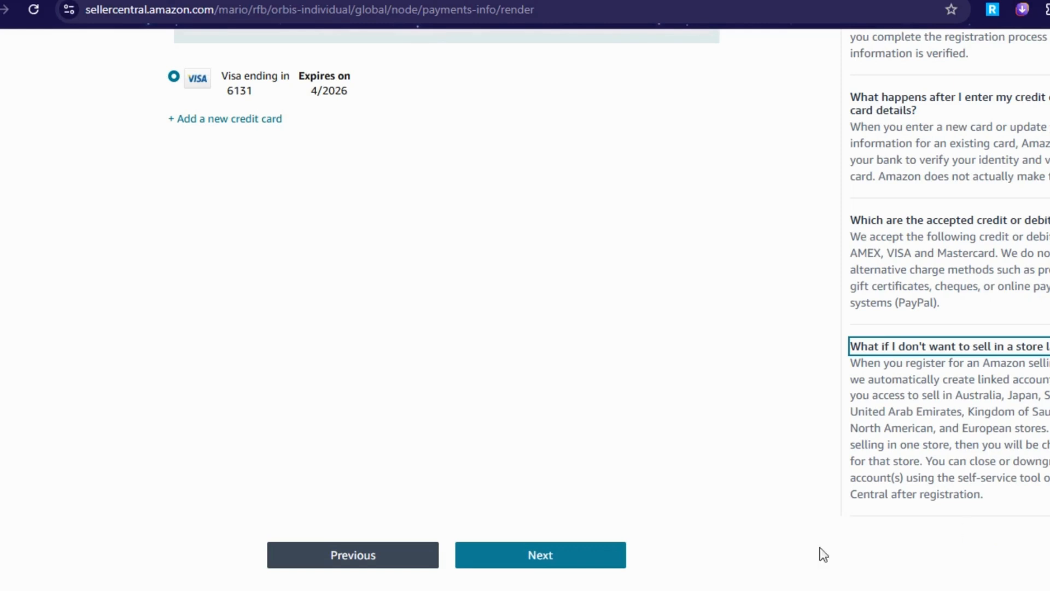
scroll(993, 328, up, 1)
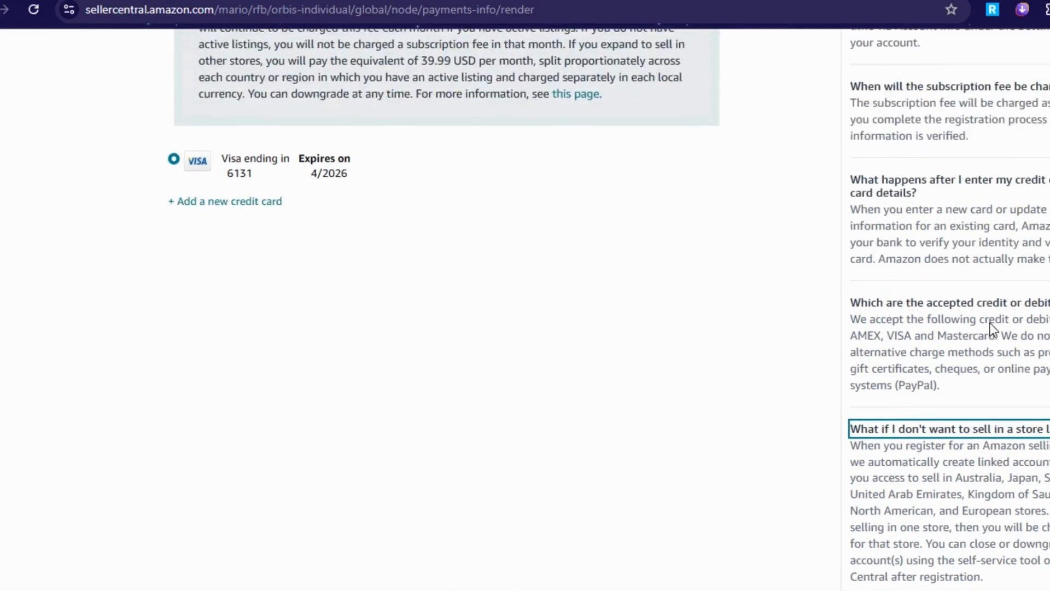
scroll(991, 328, down, 1)
click(819, 342)
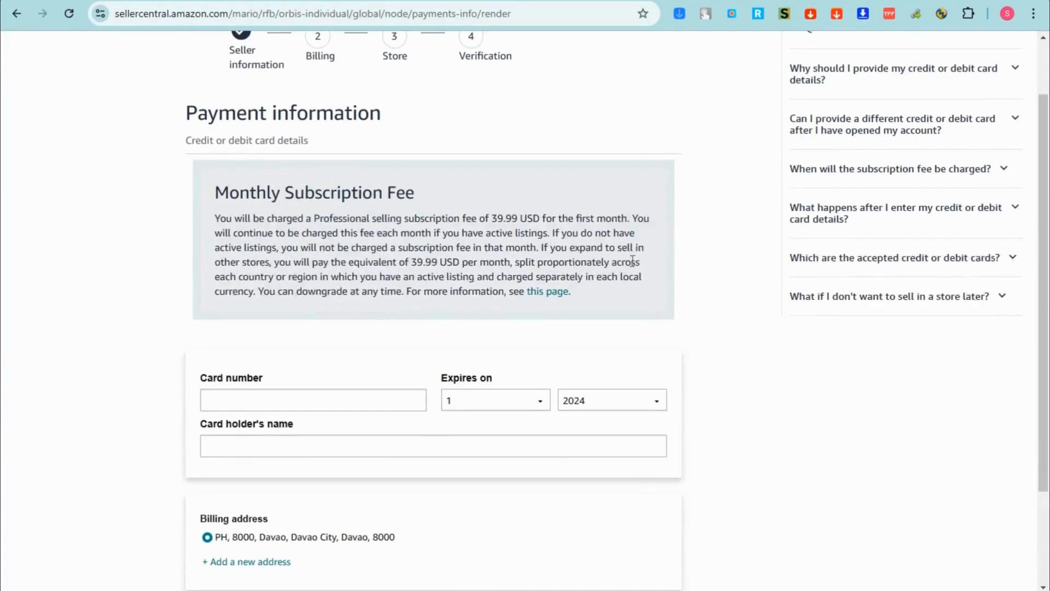
scroll(633, 261, down, 1)
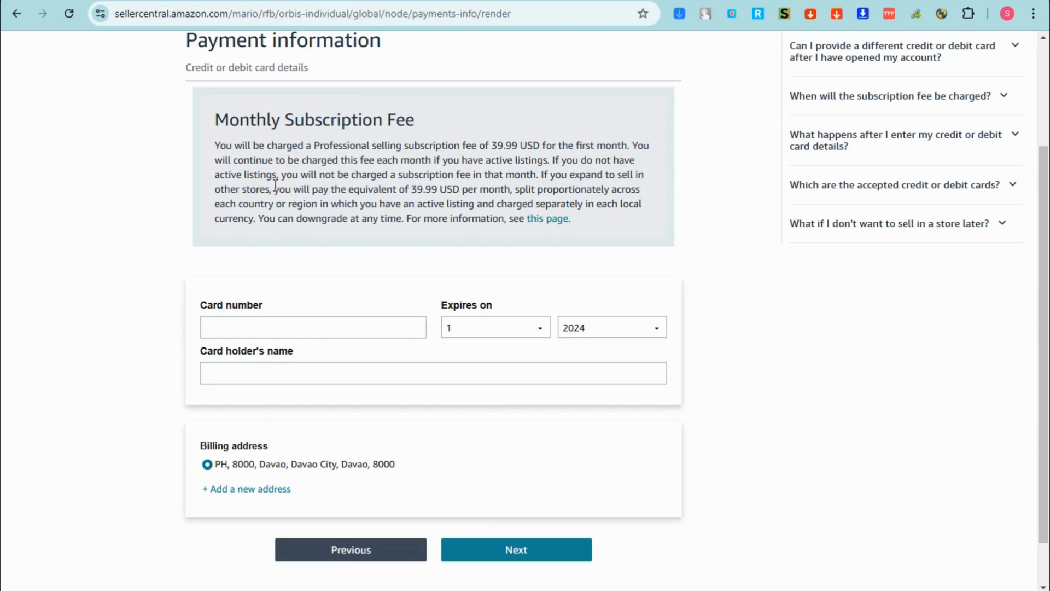
- Review the 39.99 USD monthly fee sentence and check the card number requirements hint
drag(272, 190, 501, 189)
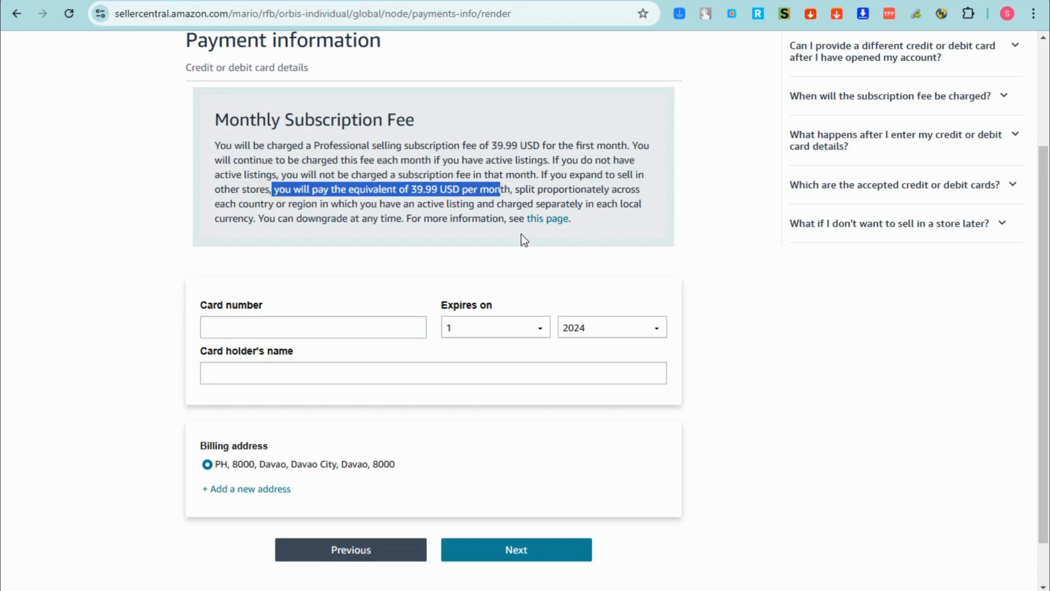
click(433, 256)
scroll(360, 282, up, 1)
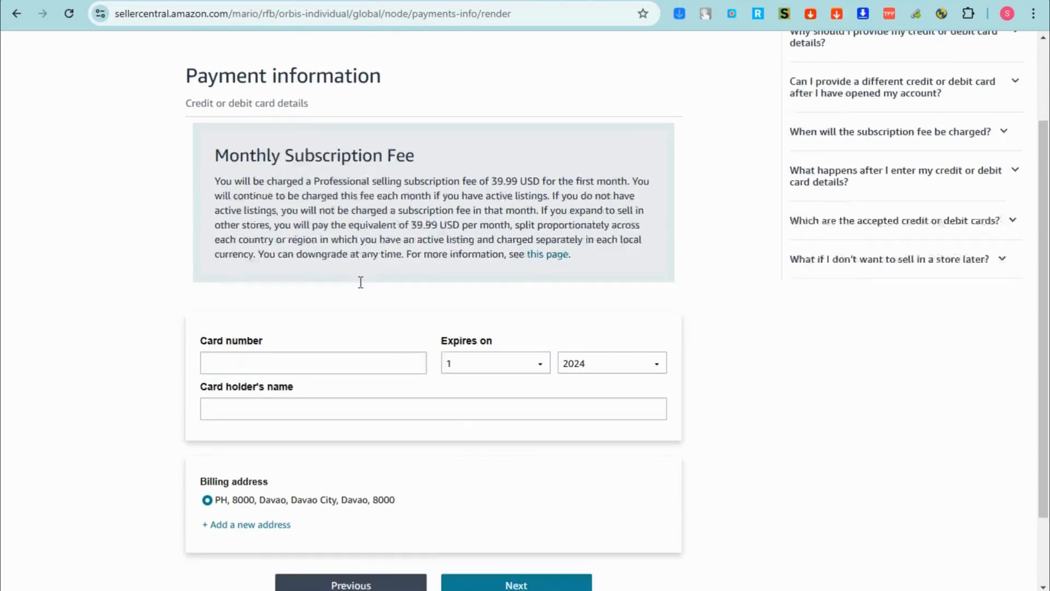
scroll(360, 282, down, 1)
click(336, 329)
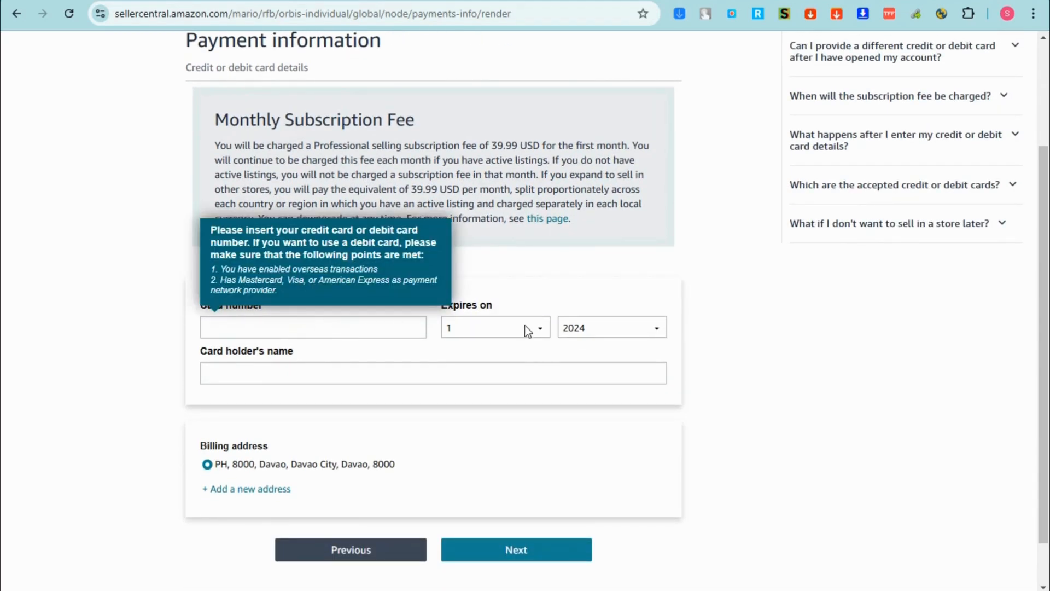
click(731, 337)
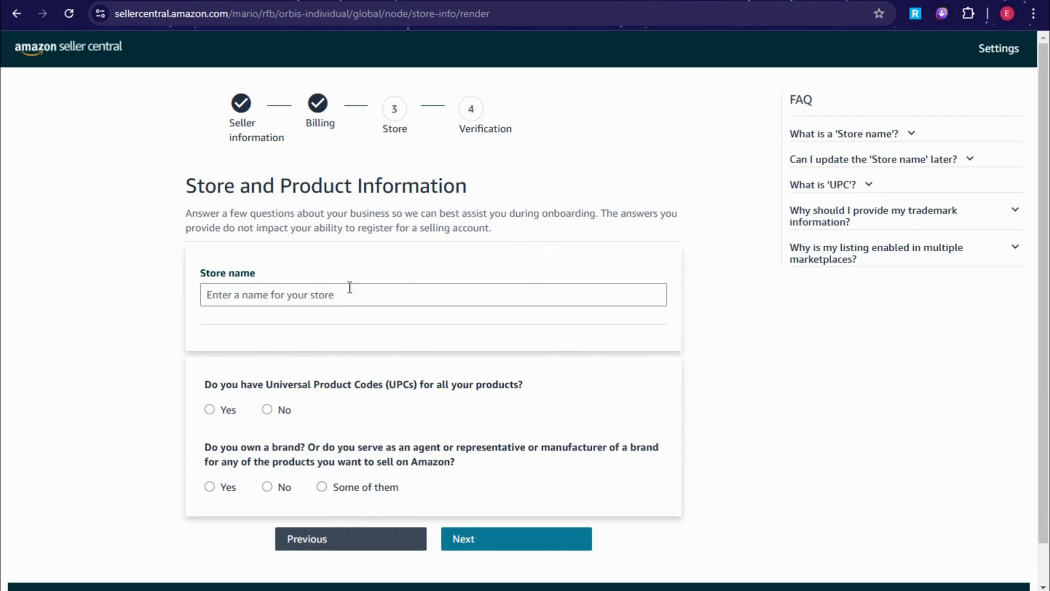
- Paste 'SparkTek Solutions' into the Store name field so it shows as Available
click(293, 296)
text(SparkTek Solutions)
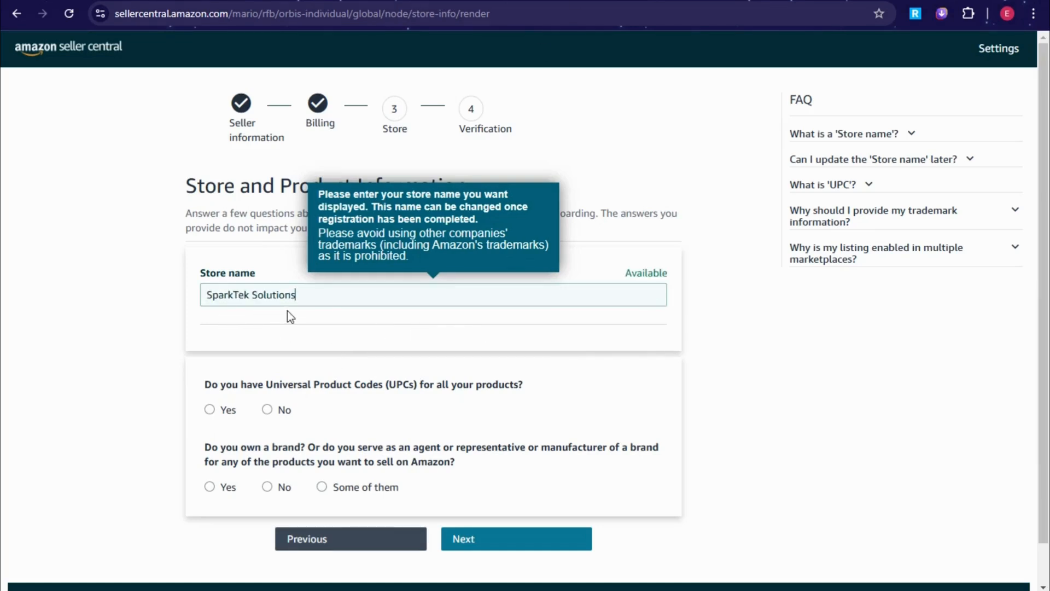
click(632, 272)
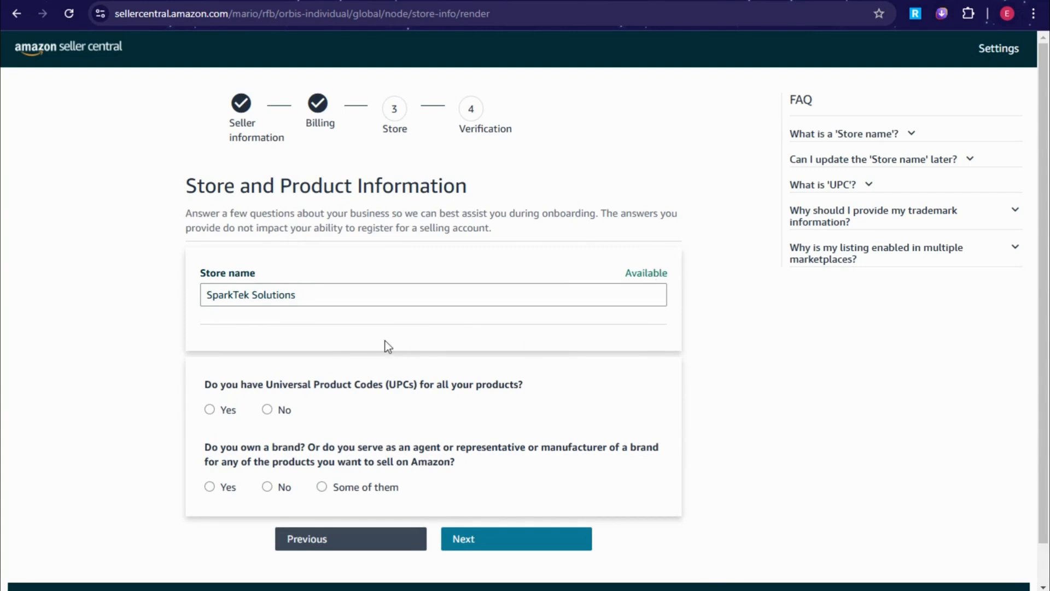
scroll(378, 403, down, 2)
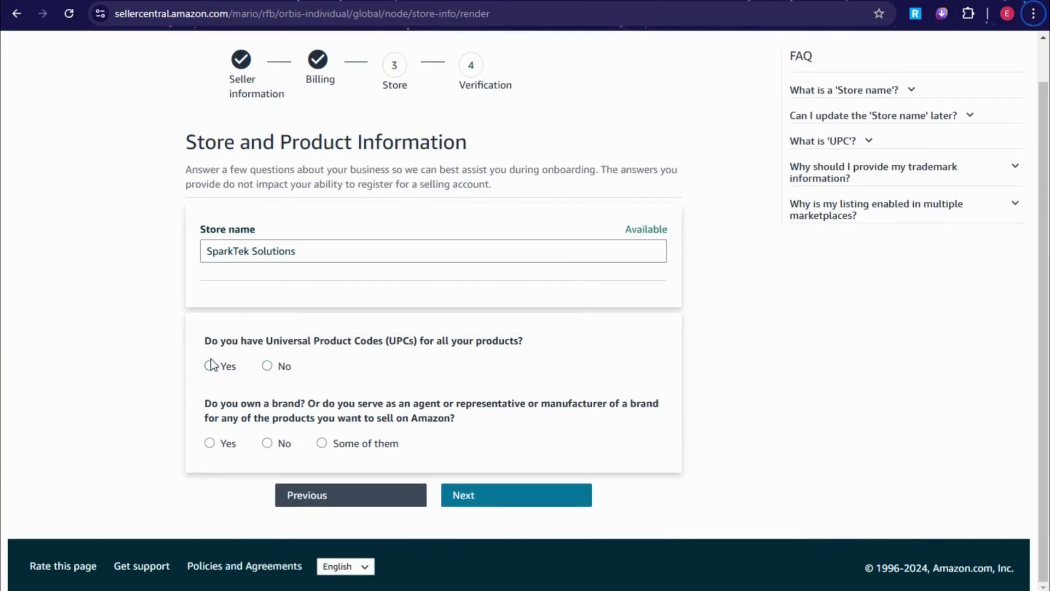
drag(200, 341, 528, 341)
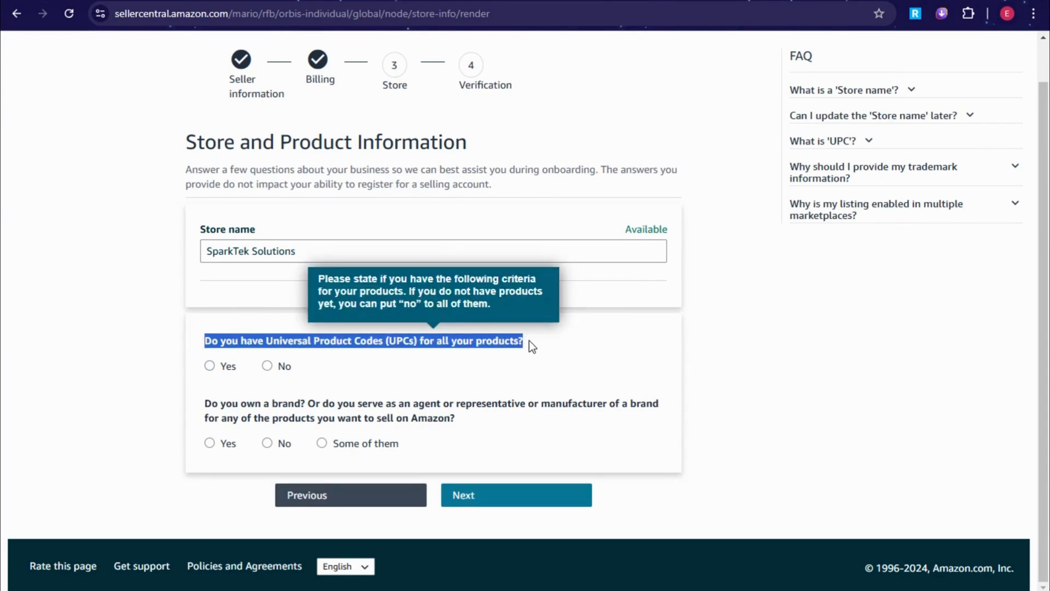
- Read Google's full AI overview for 'upcs meaning', then return to the Seller Central tab
click(423, 381)
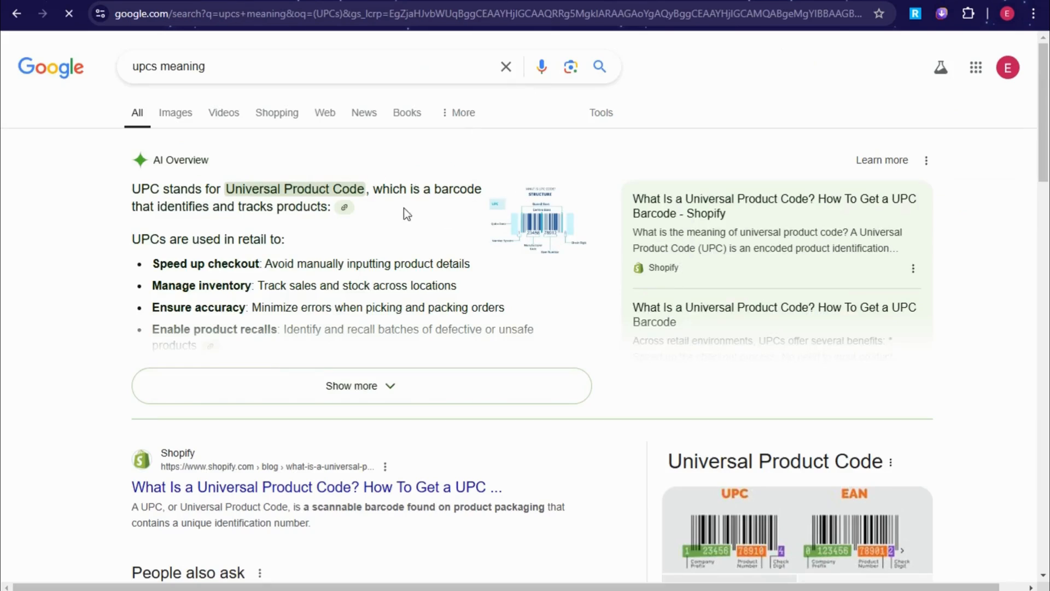
click(386, 383)
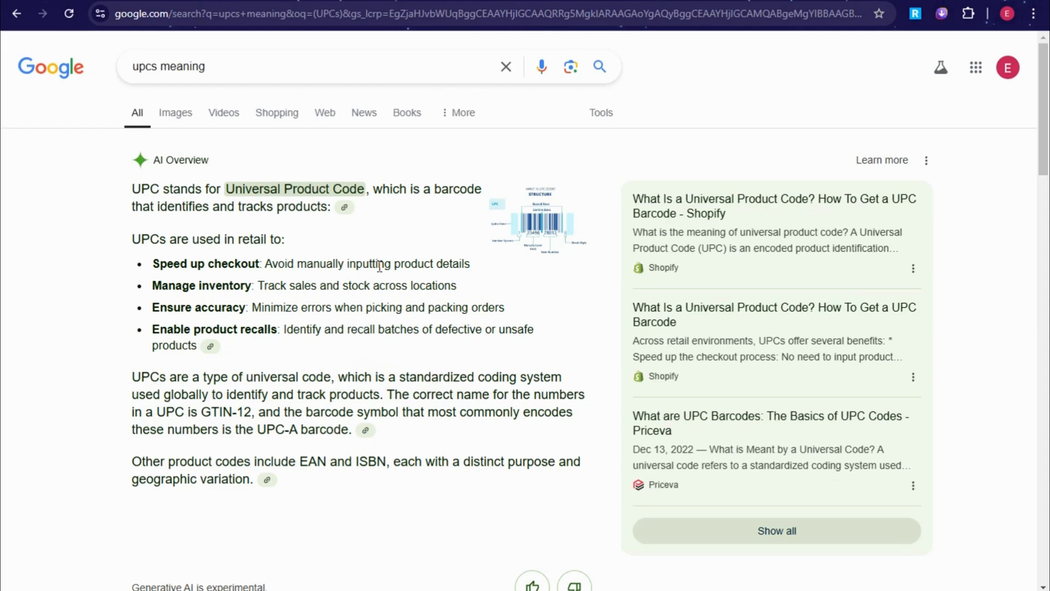
click(134, 1)
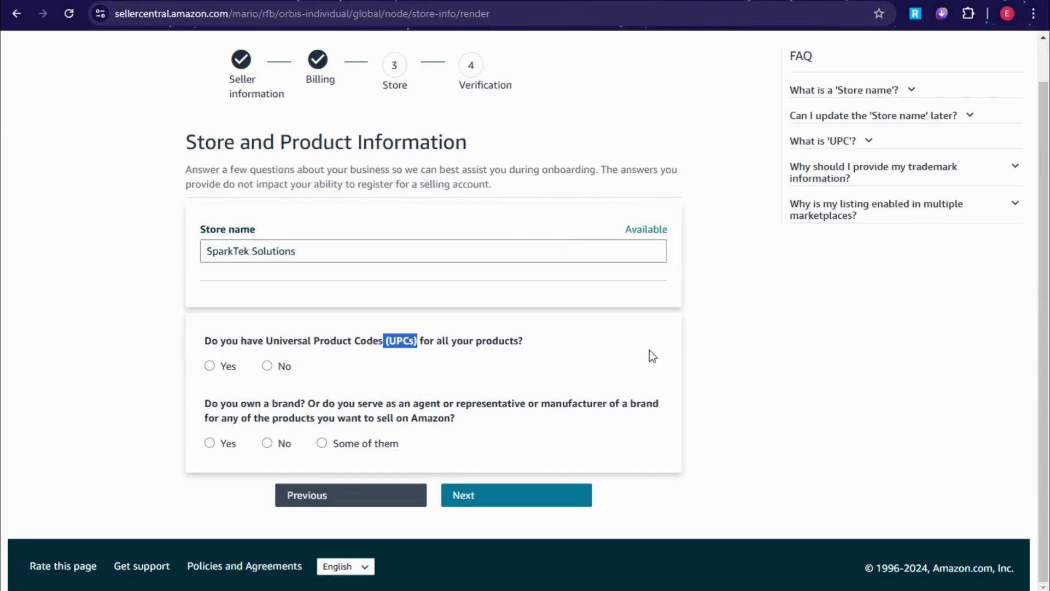
- Answer No to having UPCs for all products and No to owning a brand
click(279, 367)
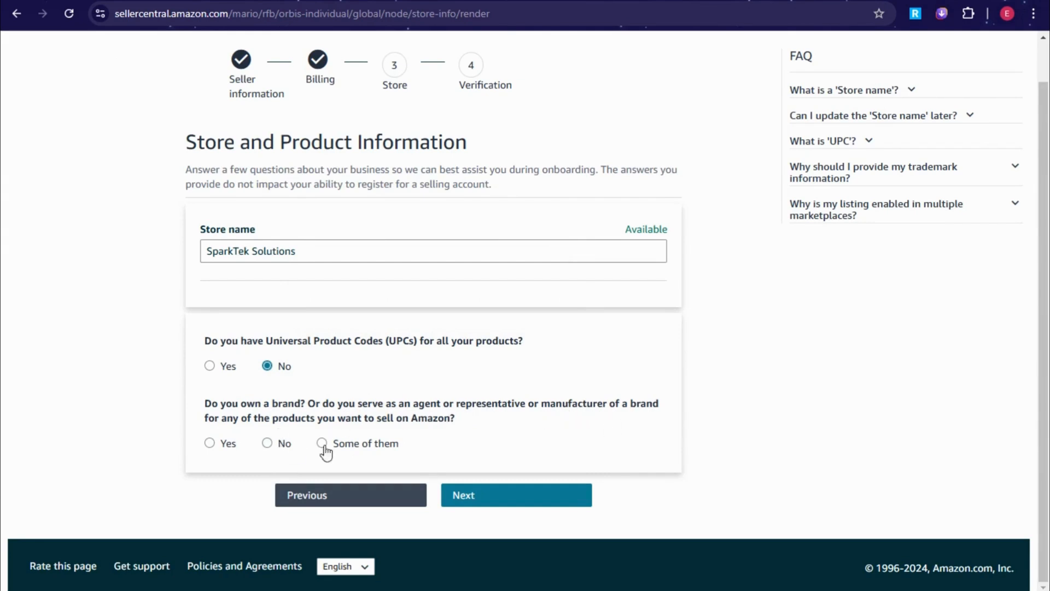
click(271, 444)
scroll(383, 328, up, 1)
drag(191, 212, 600, 233)
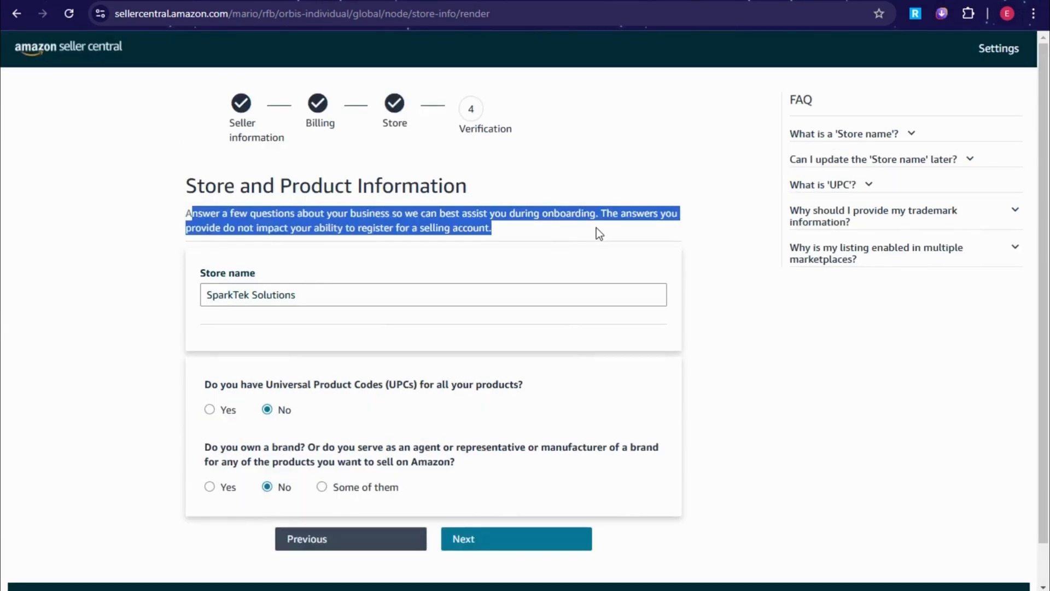
click(407, 267)
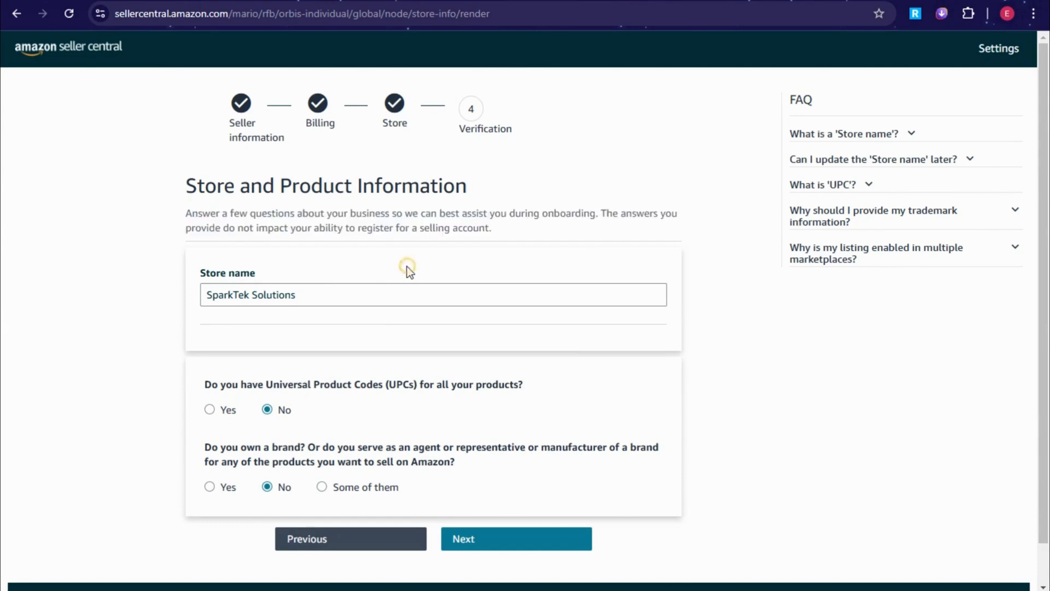
scroll(437, 323, down, 1)
mouse_move(425, 346)
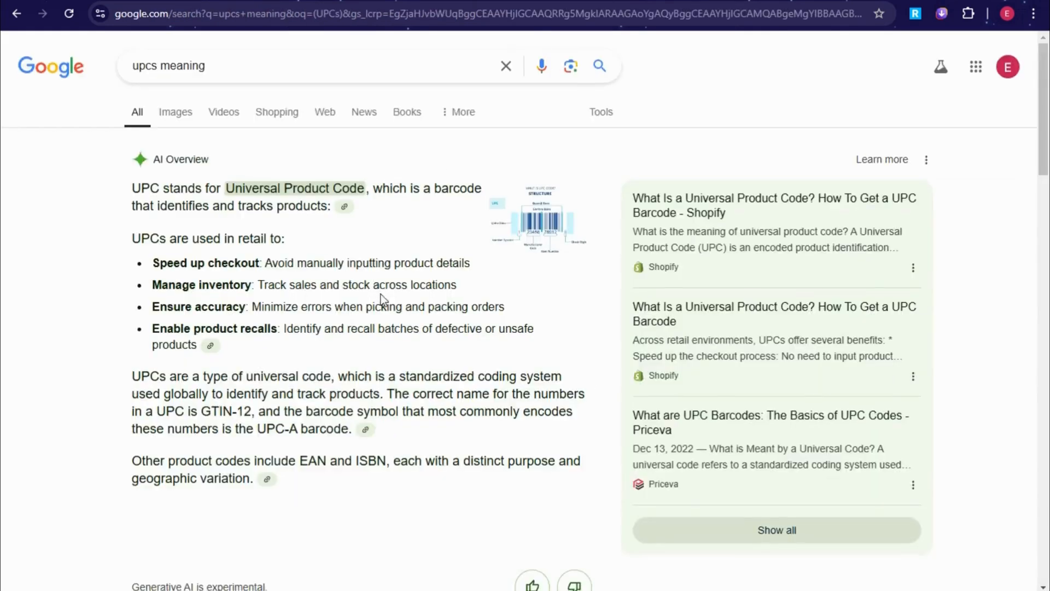
- Reread the AI Overview paragraph explaining what UPC codes are
scroll(382, 298, down, 8)
scroll(382, 300, up, 5)
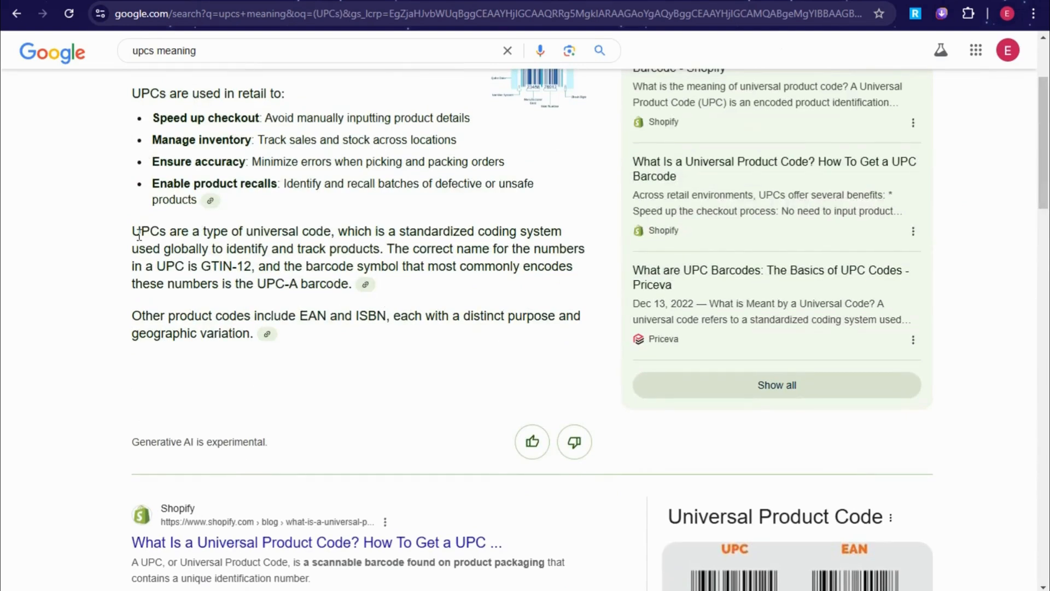
drag(139, 235, 520, 353)
click(477, 384)
key(Down)
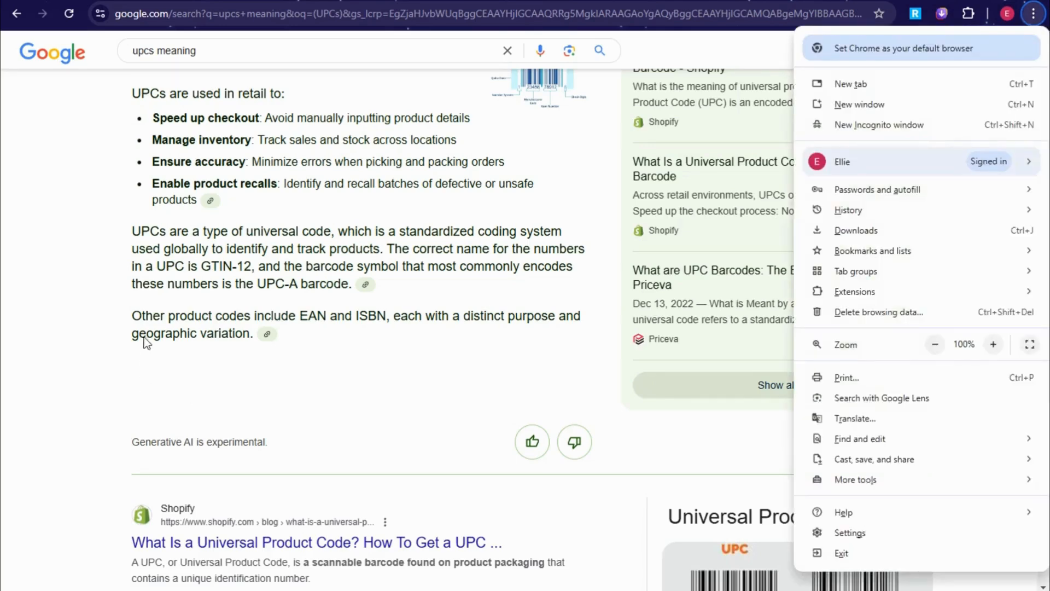
click(99, 306)
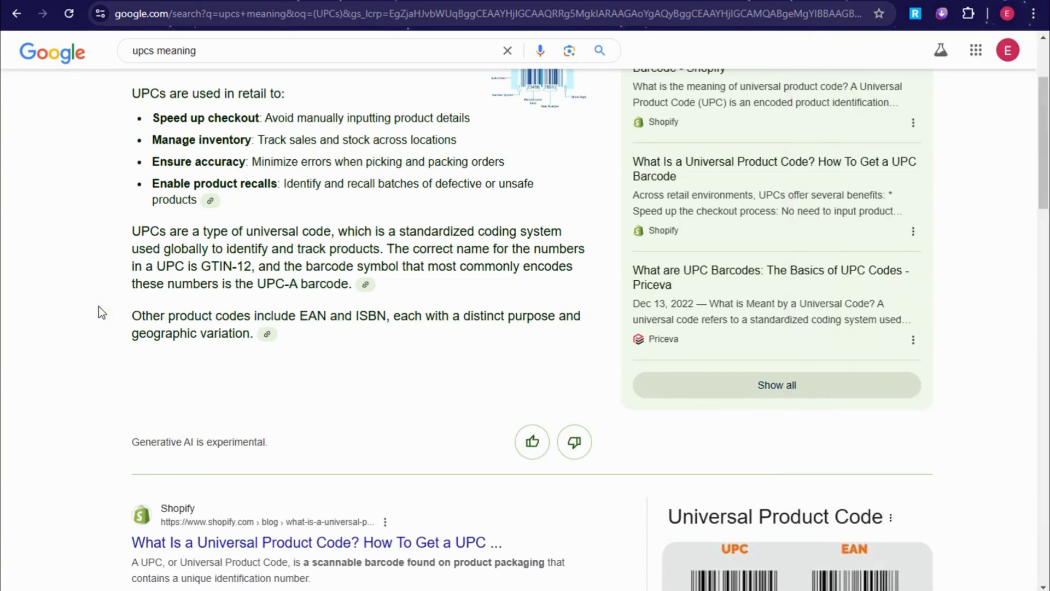
right_click(98, 307)
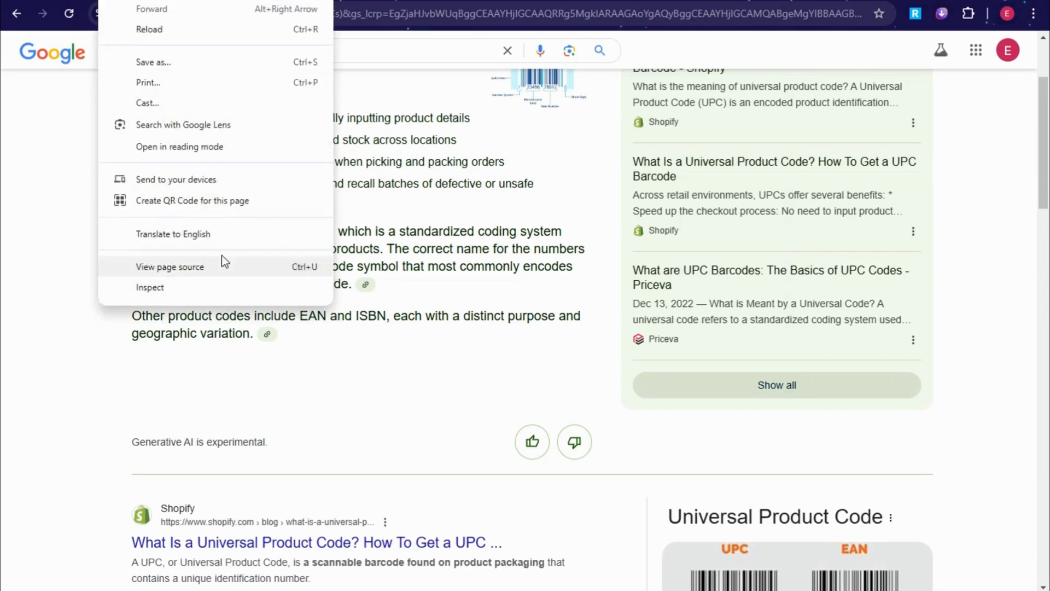
click(74, 357)
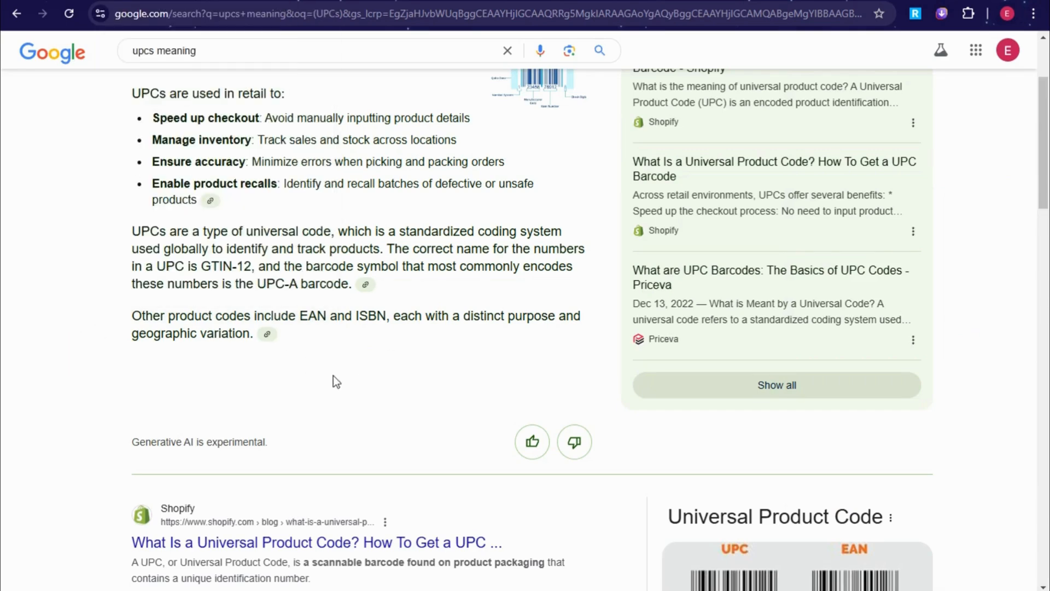
- Highlight the four UPC benefits: speed up checkout, manage inventory, ensure accuracy, enable product recalls
drag(153, 118, 265, 117)
drag(161, 140, 265, 141)
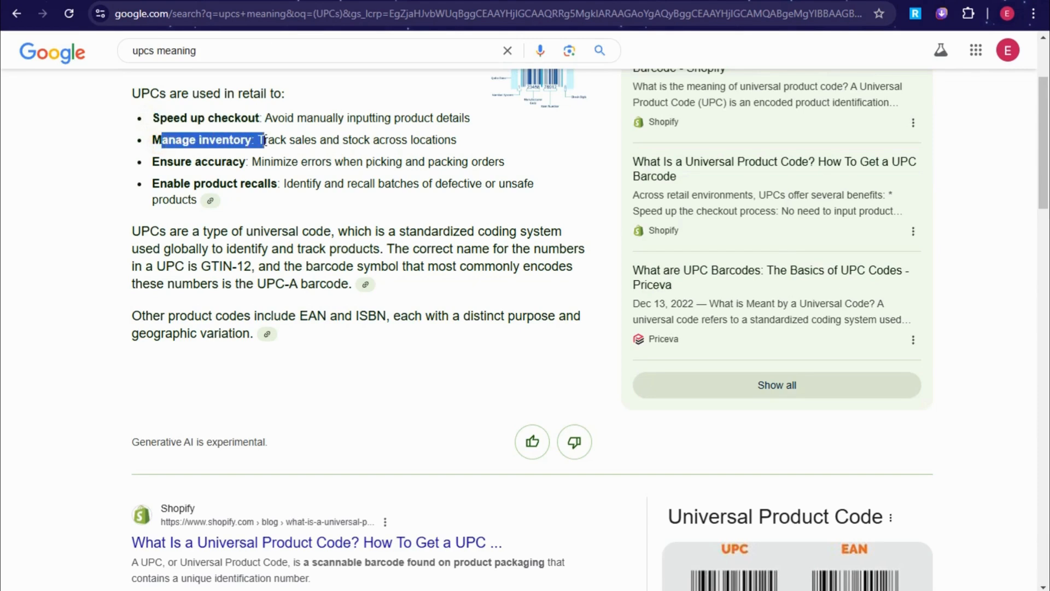
drag(152, 161, 246, 162)
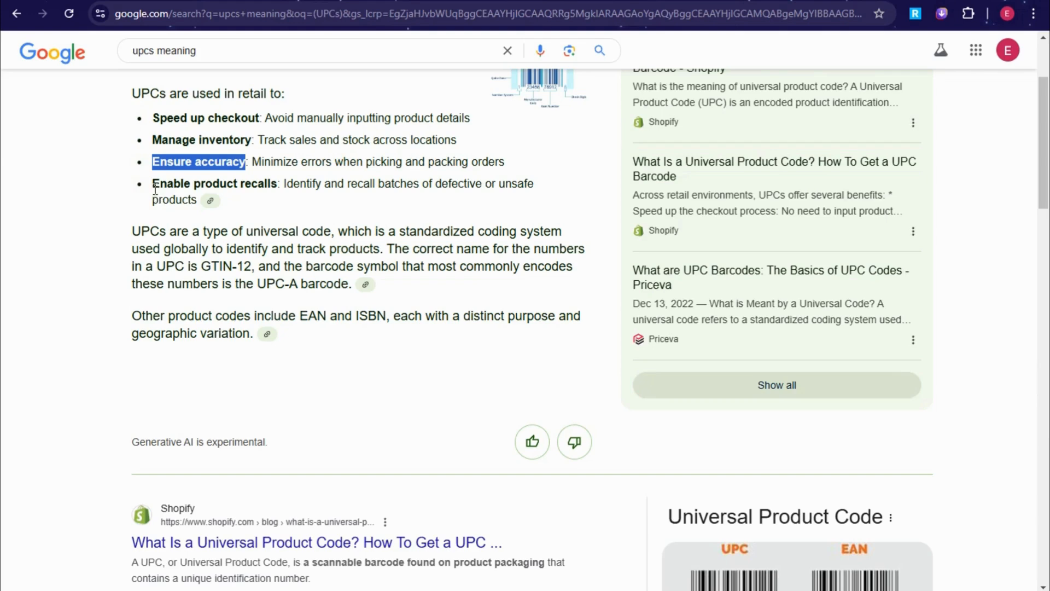
drag(152, 183, 282, 183)
click(26, 359)
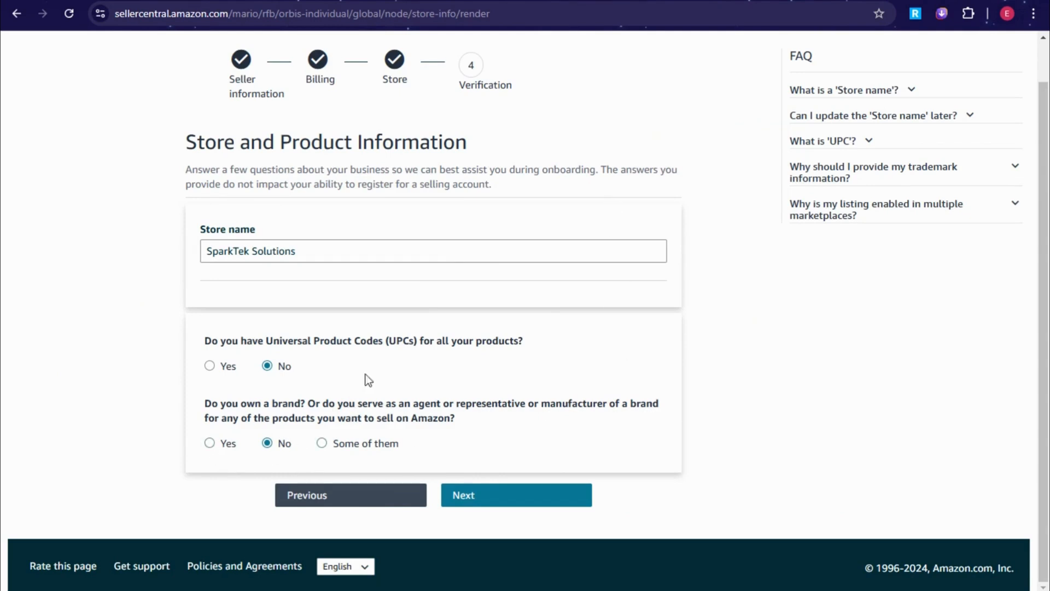
- Answer Yes to having UPCs, owning a brand, and having an active registered trademark
click(210, 366)
click(211, 443)
scroll(387, 432, down, 2)
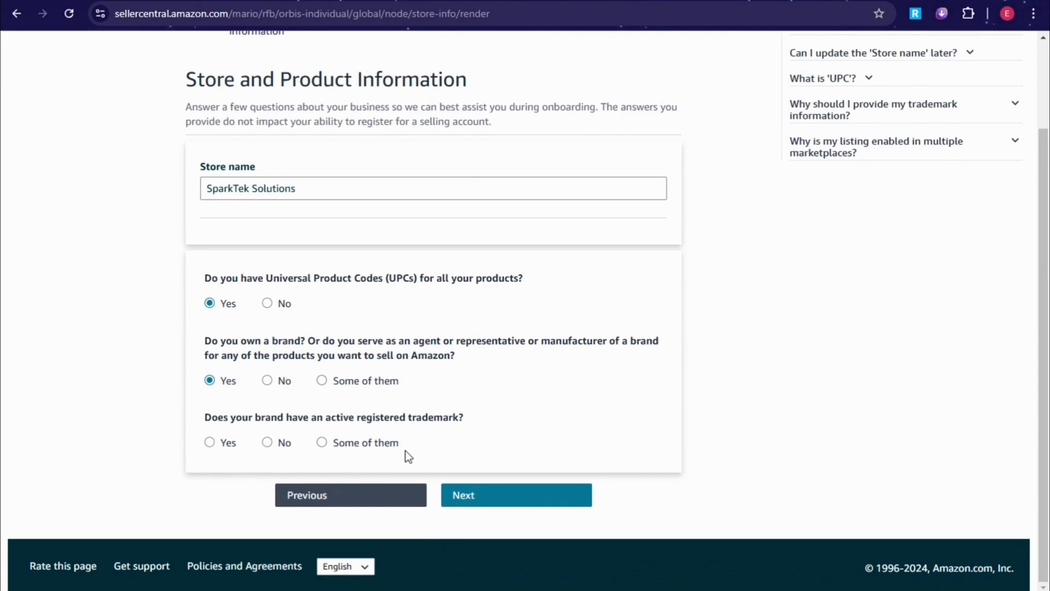
click(210, 444)
click(322, 444)
click(217, 446)
scroll(672, 404, up, 2)
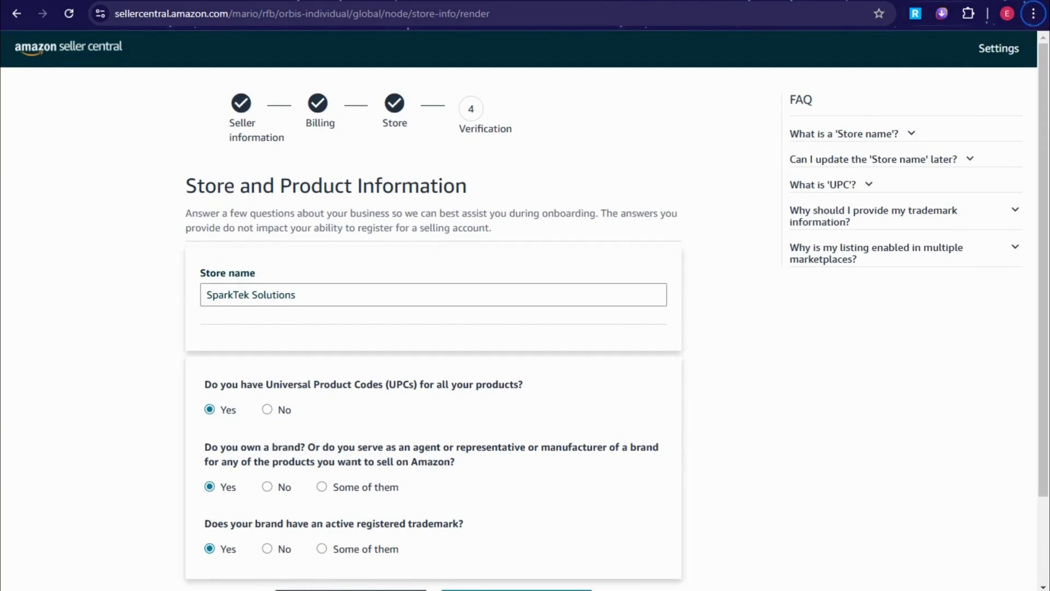
- Read the FAQ answers on what a store name is and whether it can be changed later
click(907, 132)
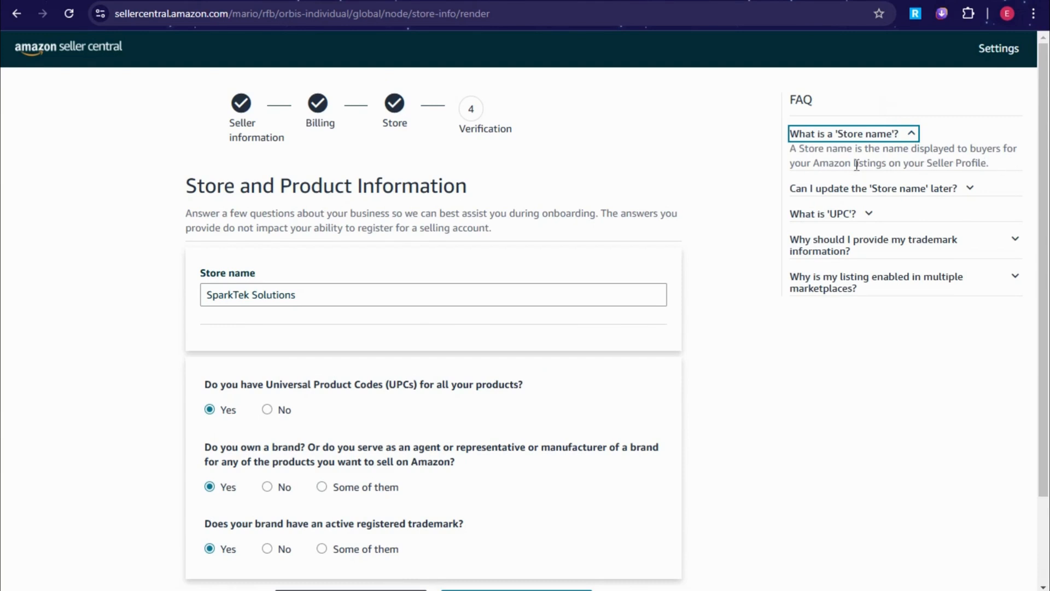
mouse_move(345, 304)
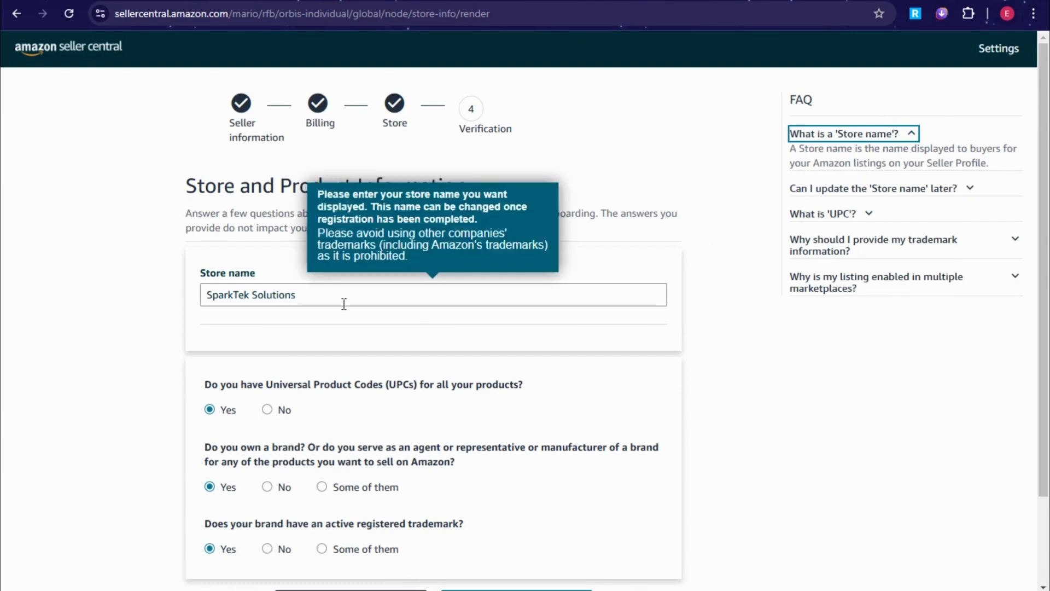
click(862, 188)
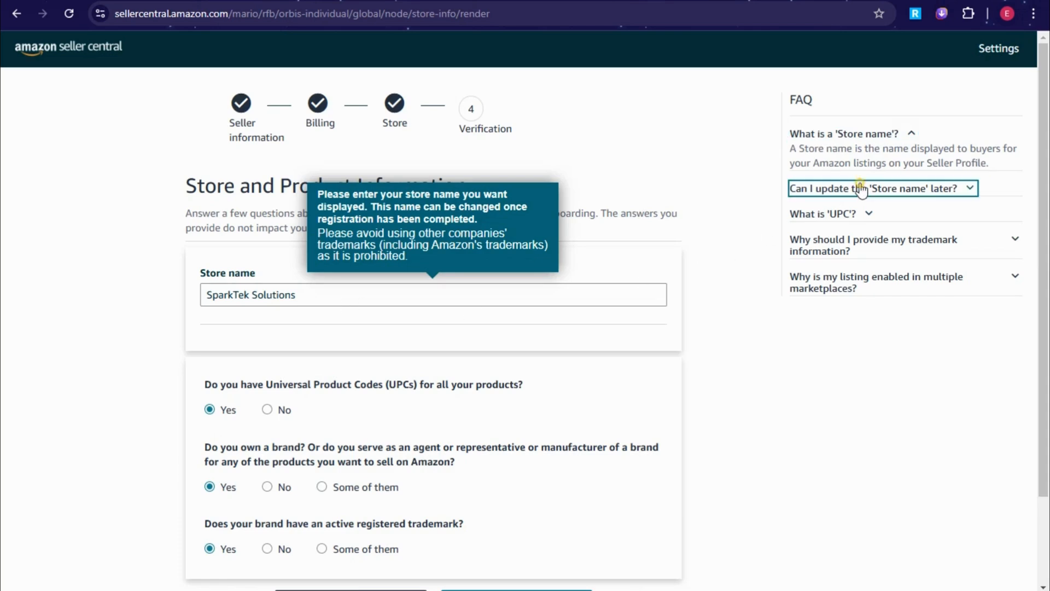
drag(794, 203, 1021, 214)
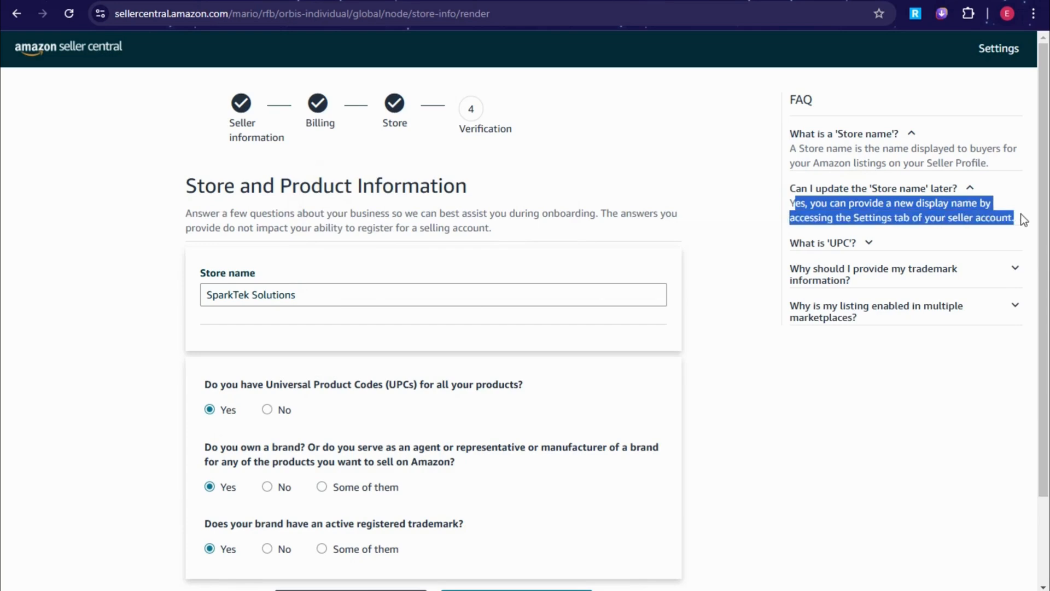
click(1006, 226)
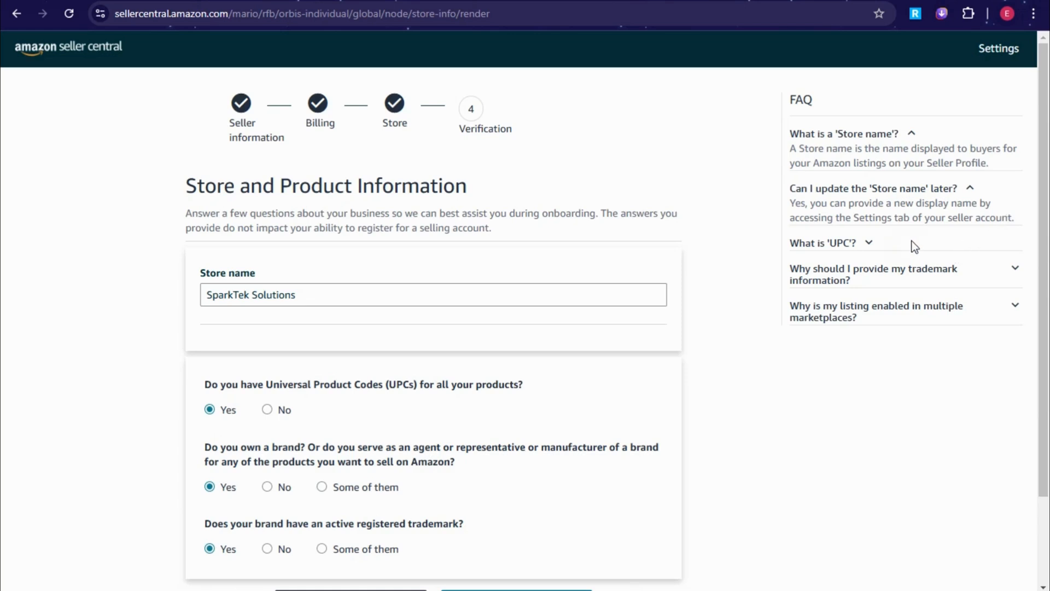
- Expand the FAQ answers on UPCs, trademark information, and selling in multiple marketplaces
click(861, 243)
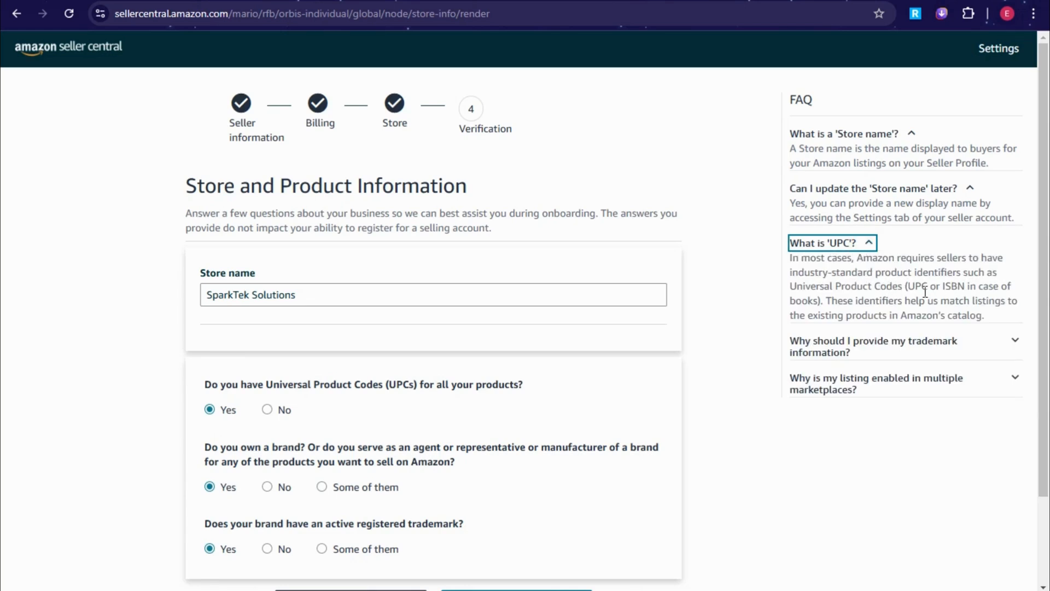
key(alt)
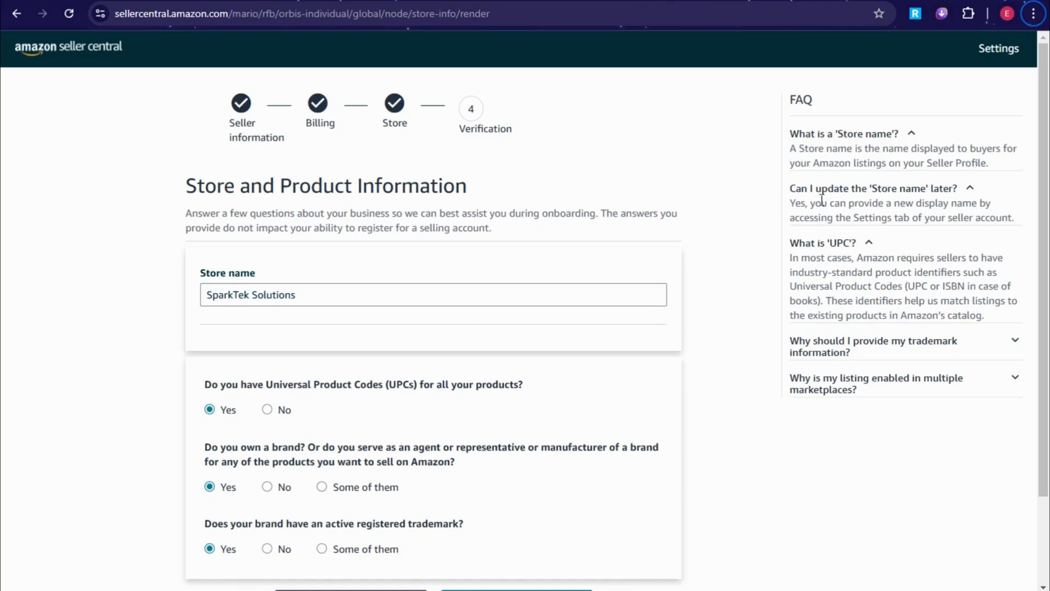
click(912, 354)
scroll(923, 372, down, 1)
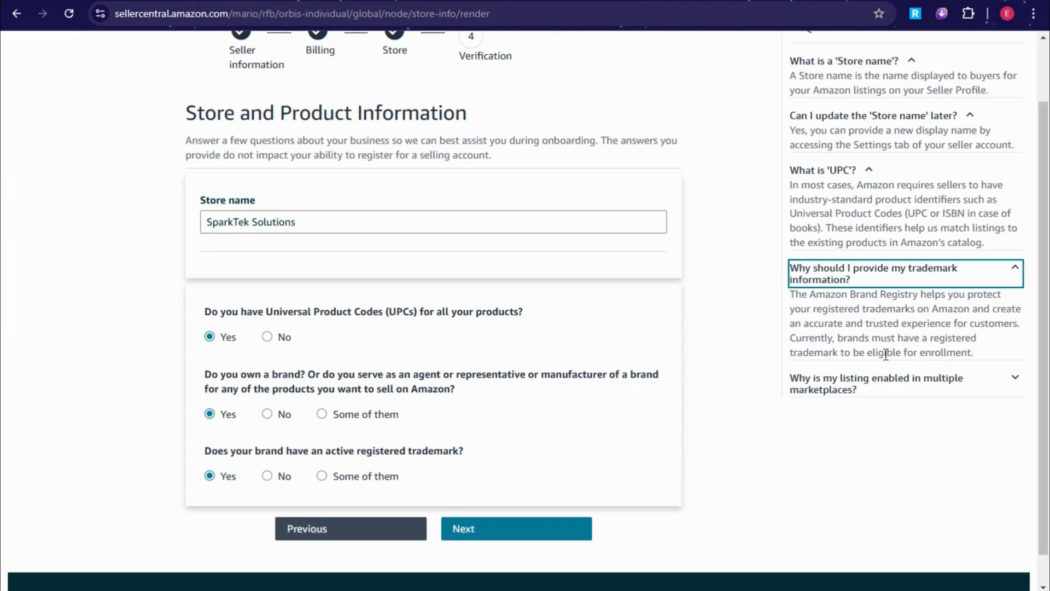
click(853, 391)
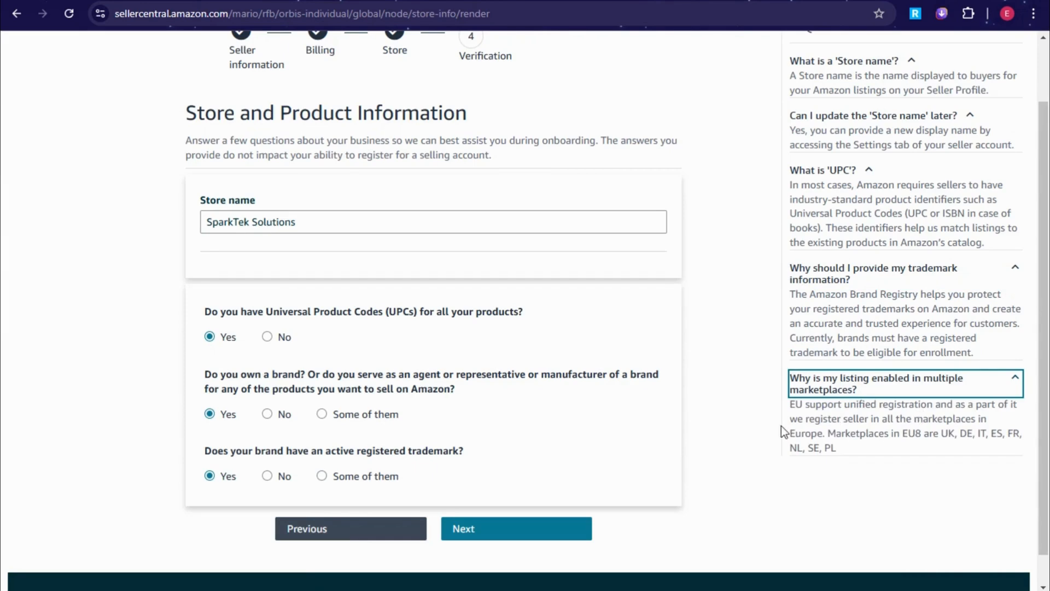
key(alt)
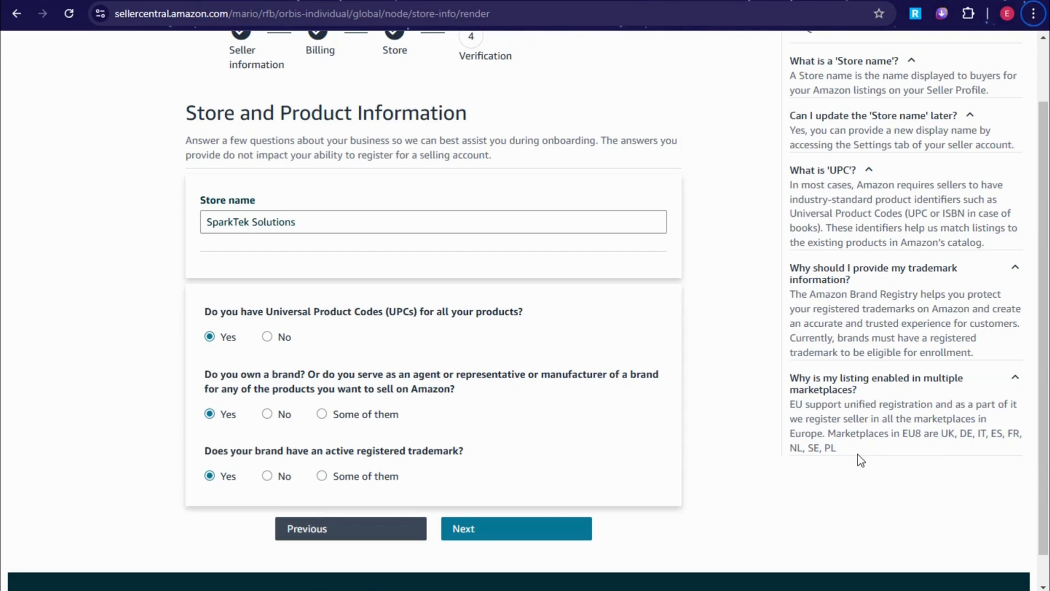
scroll(855, 467, down, 1)
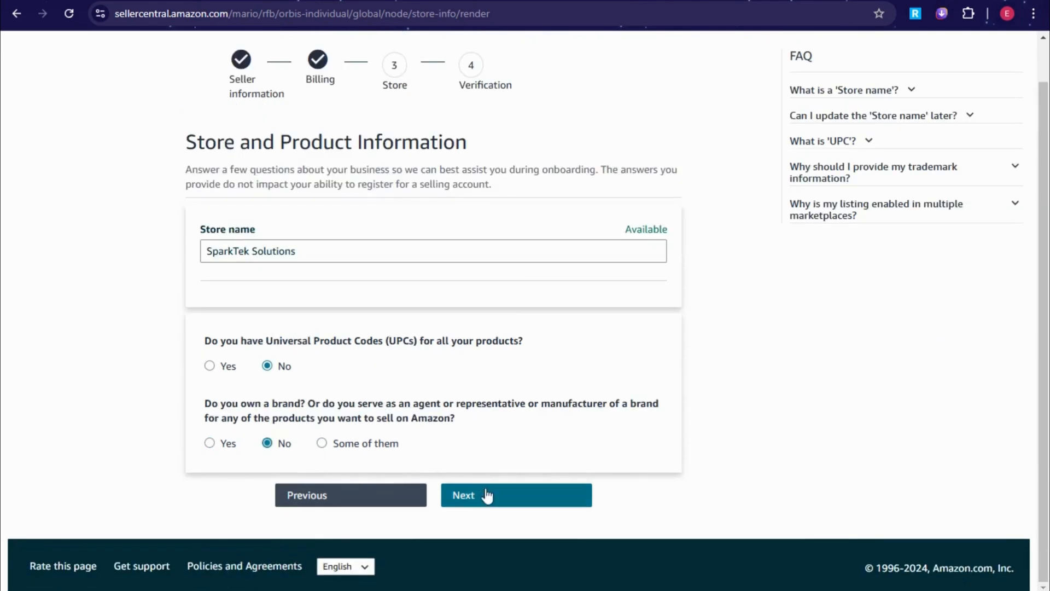
- Submit the Store and Product Information form to continue to Identity and Address Verification
click(486, 495)
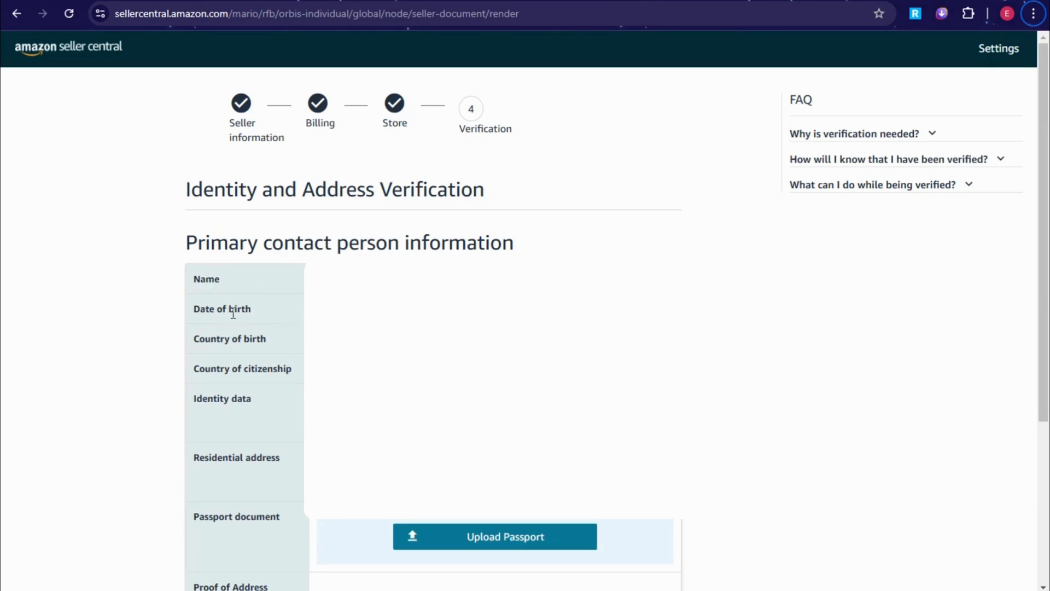
- Review the date of birth and citizenship fields in the identity section
drag(193, 308, 253, 310)
scroll(416, 329, down, 1)
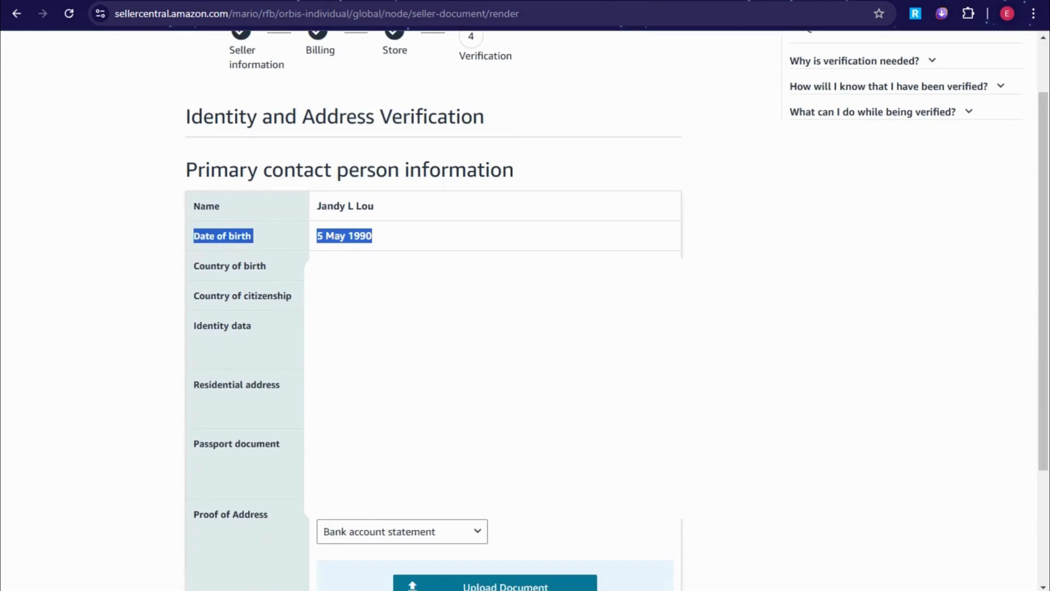
drag(190, 267, 232, 301)
click(287, 364)
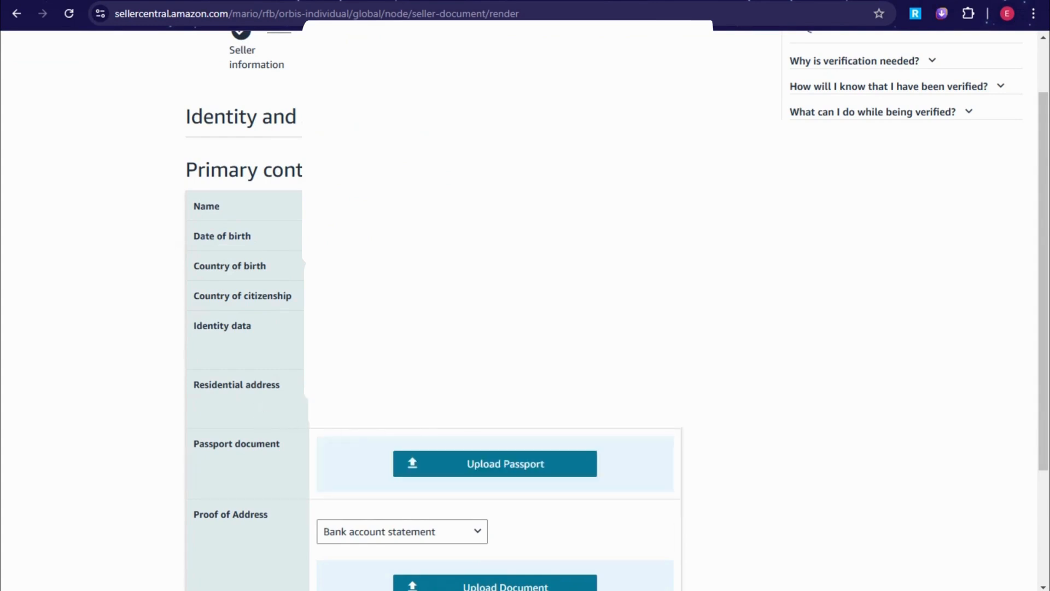
scroll(739, 431, down, 3)
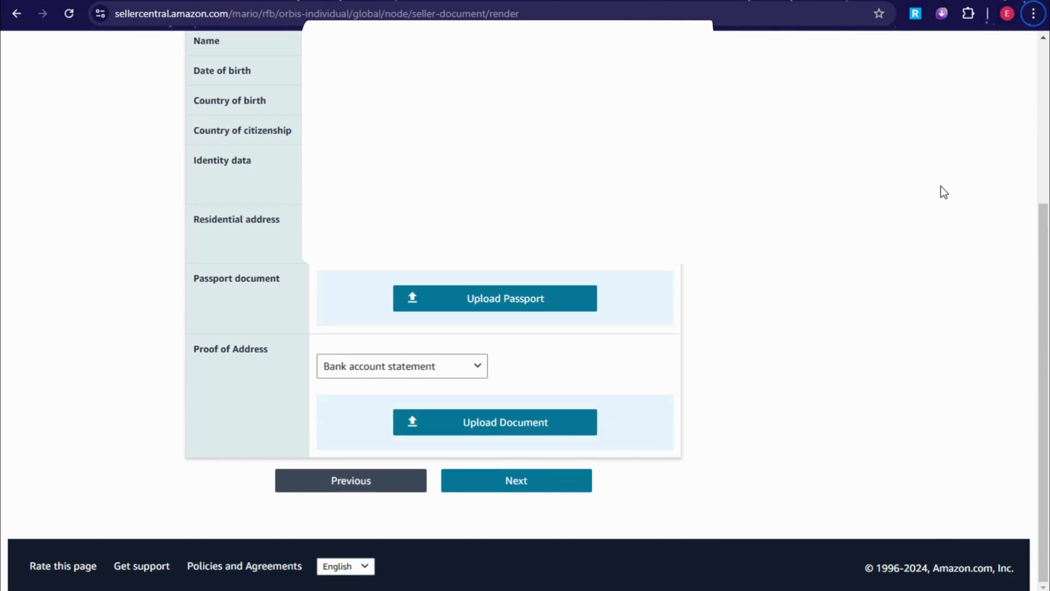
- Keep Bank account statement as the proof-of-address document and check the Upload buttons
click(390, 372)
click(380, 396)
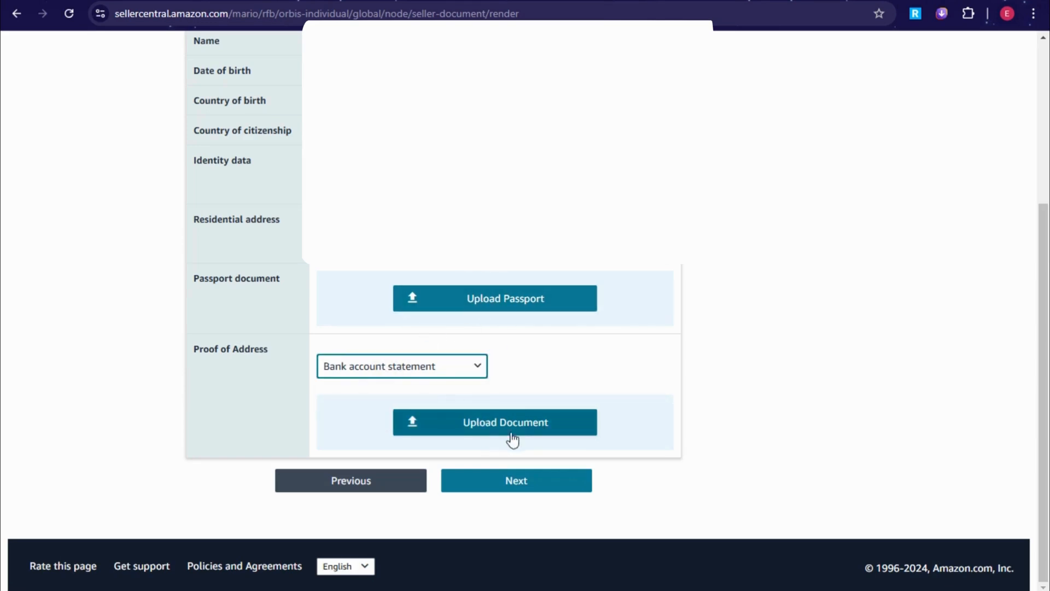
mouse_move(511, 433)
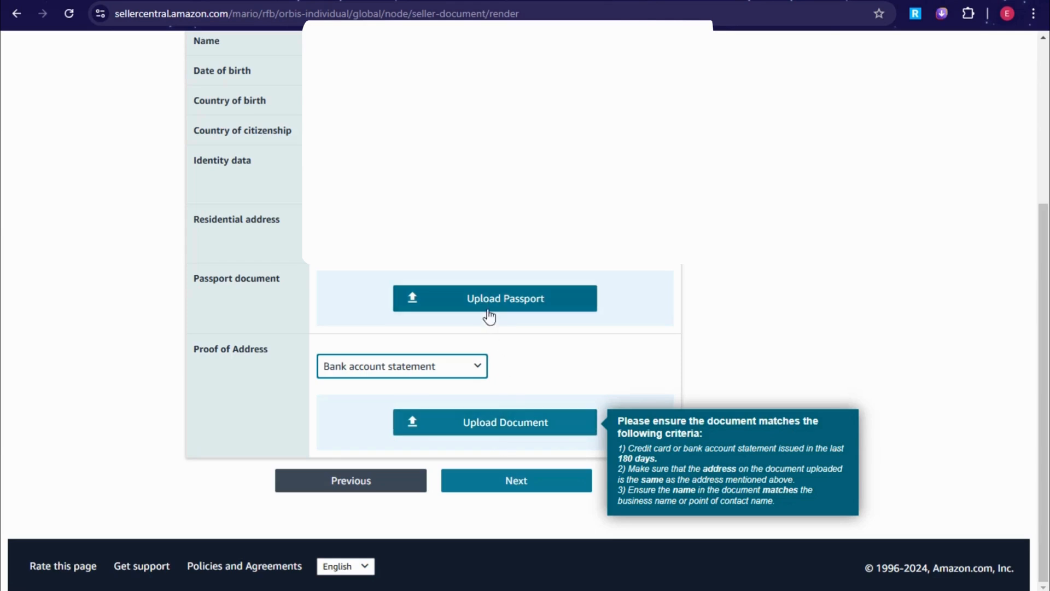
mouse_move(514, 283)
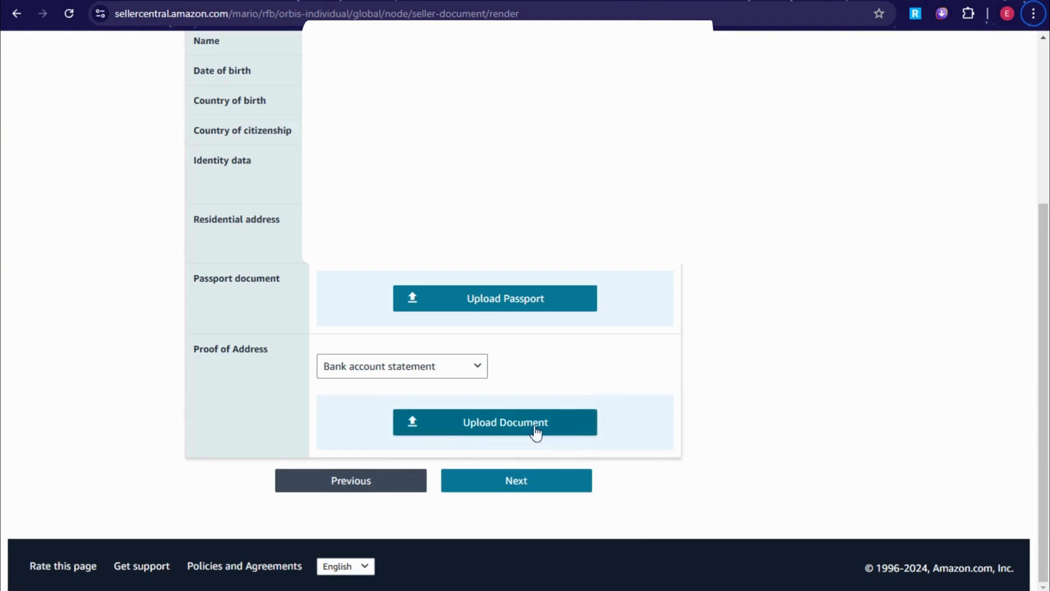
scroll(977, 157, up, 5)
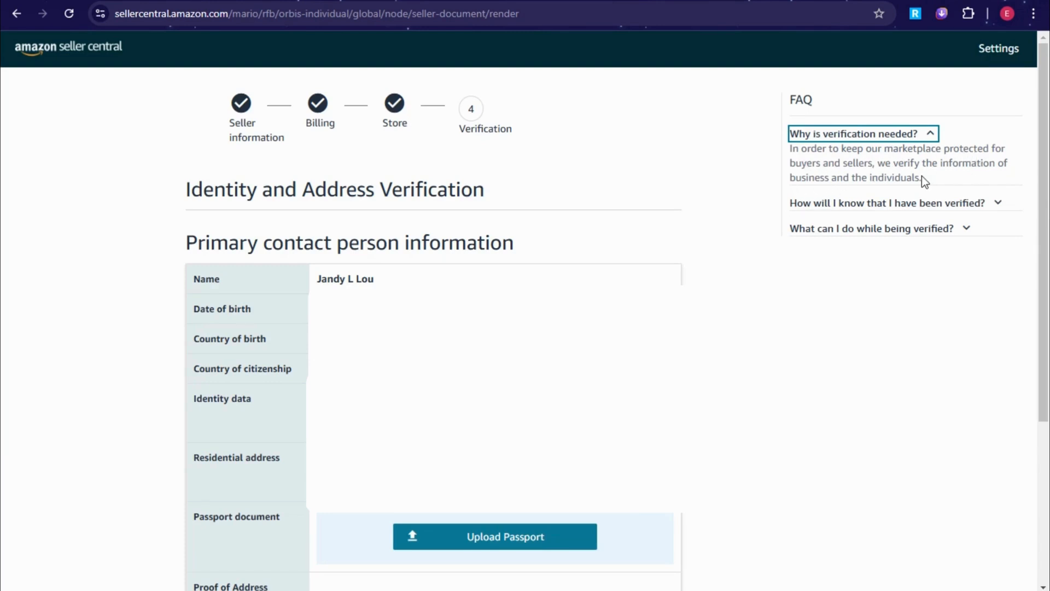
- Expand the FAQ on how verification is confirmed and read its progress-update answer
key(alt)
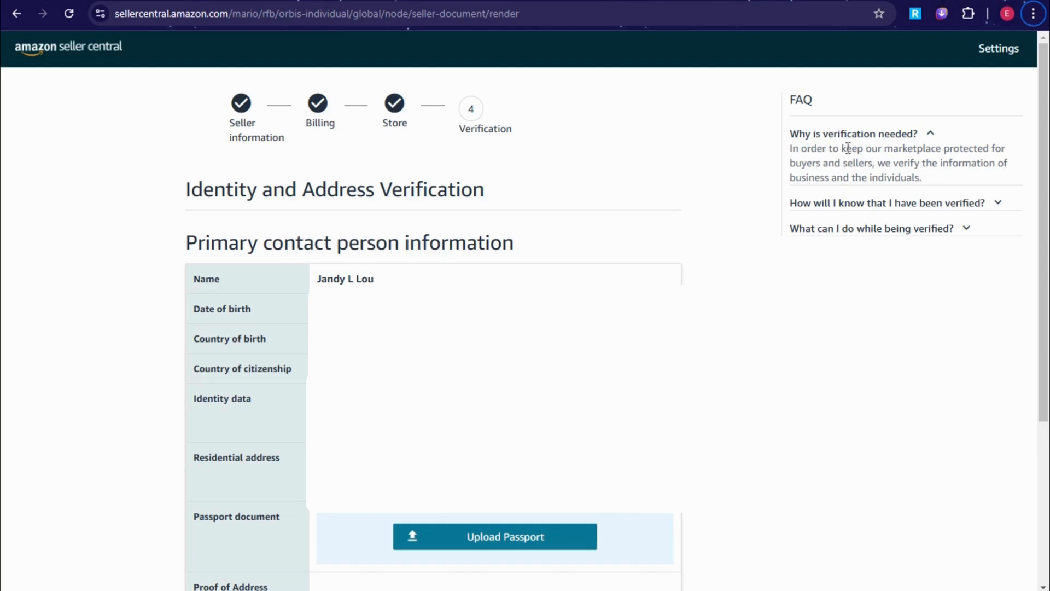
click(914, 204)
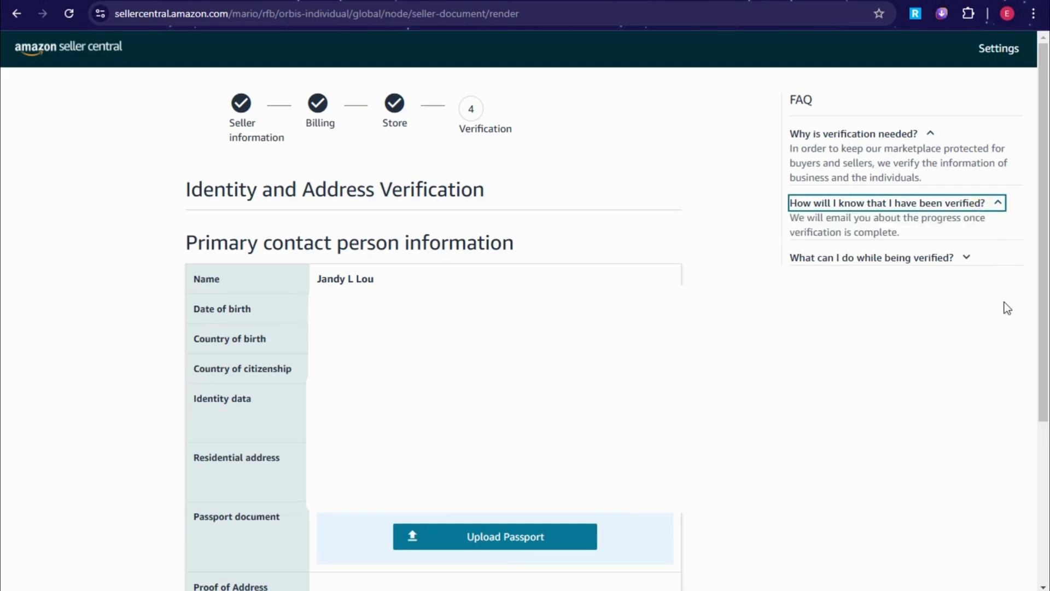
drag(793, 220, 904, 230)
click(926, 304)
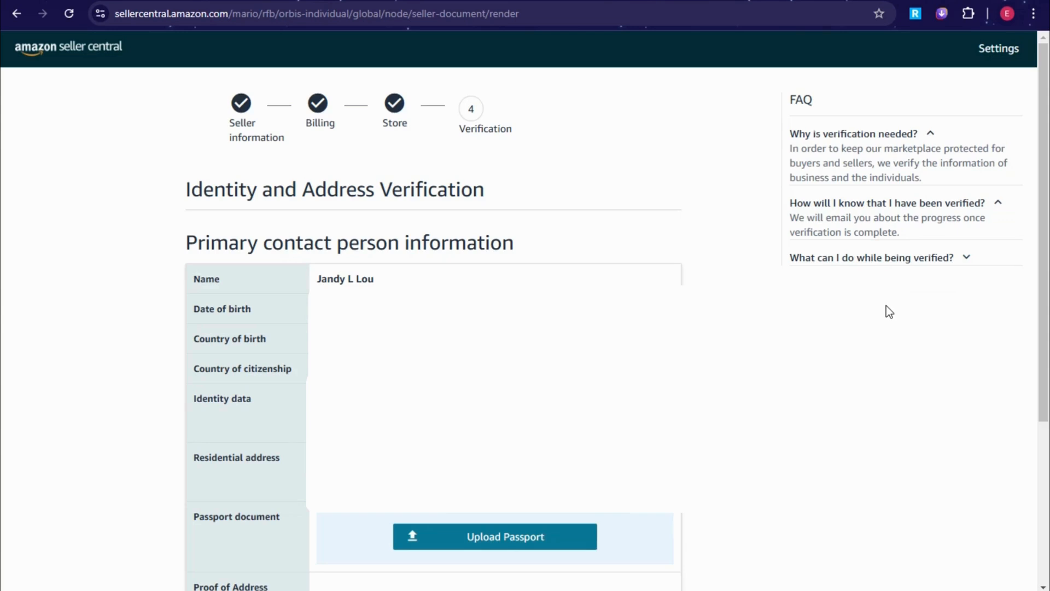
- Expand the 'what to do while verifying' FAQ and open its success stories link in a new tab
click(895, 266)
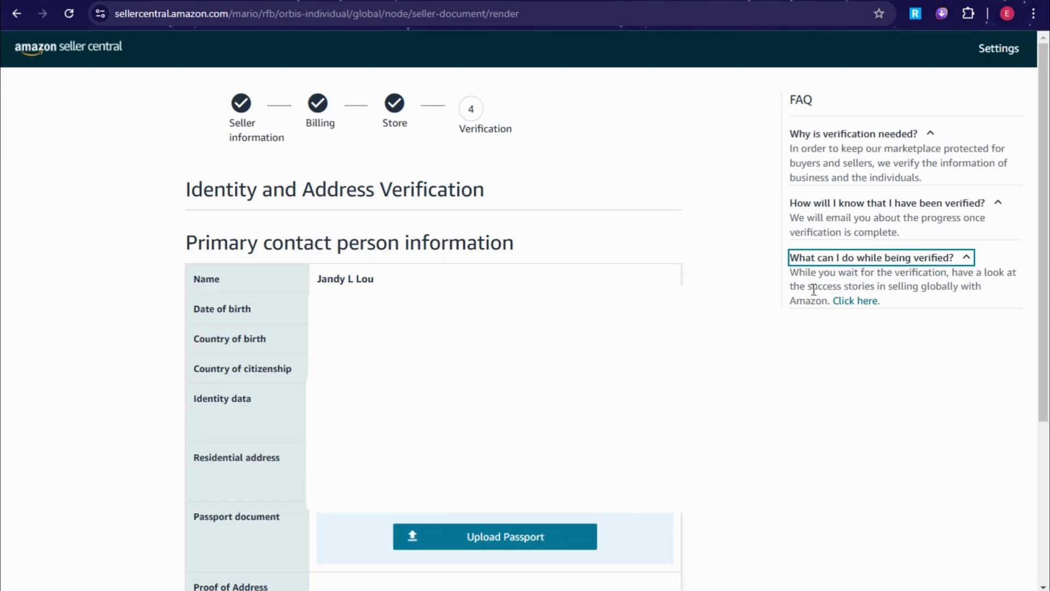
right_click(864, 303)
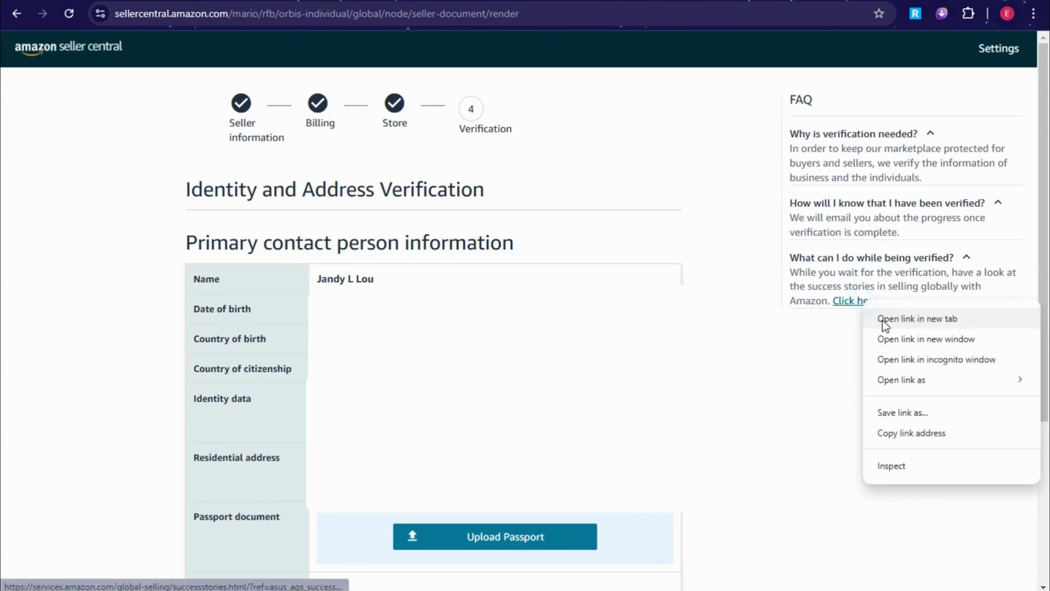
click(897, 319)
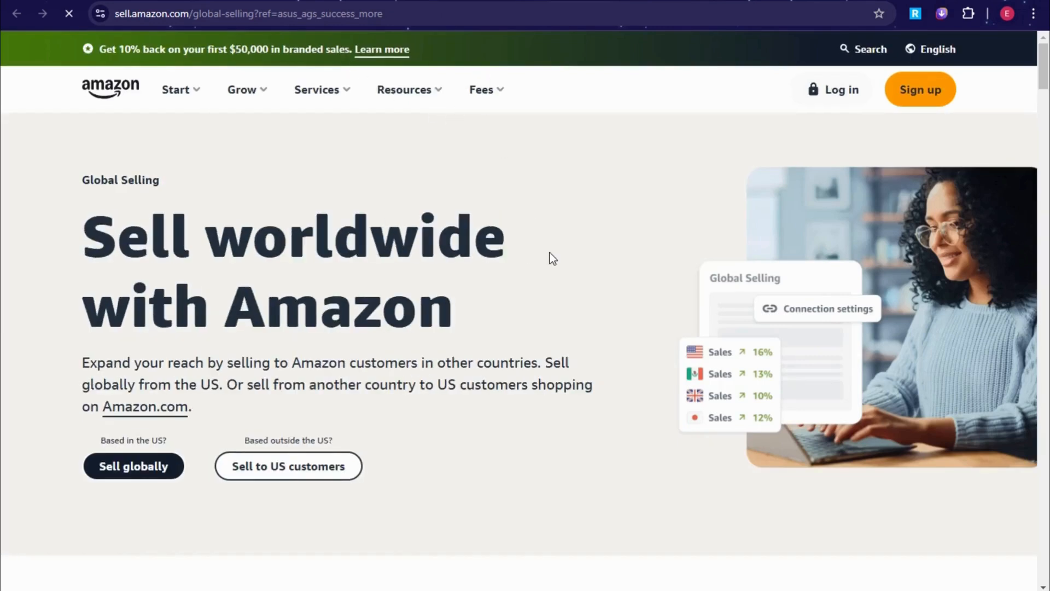
- Browse the Global Selling page past the Sell in the Americas and Sell to Europe cards to Why Global Selling?
scroll(551, 257, down, 4)
scroll(552, 258, down, 5)
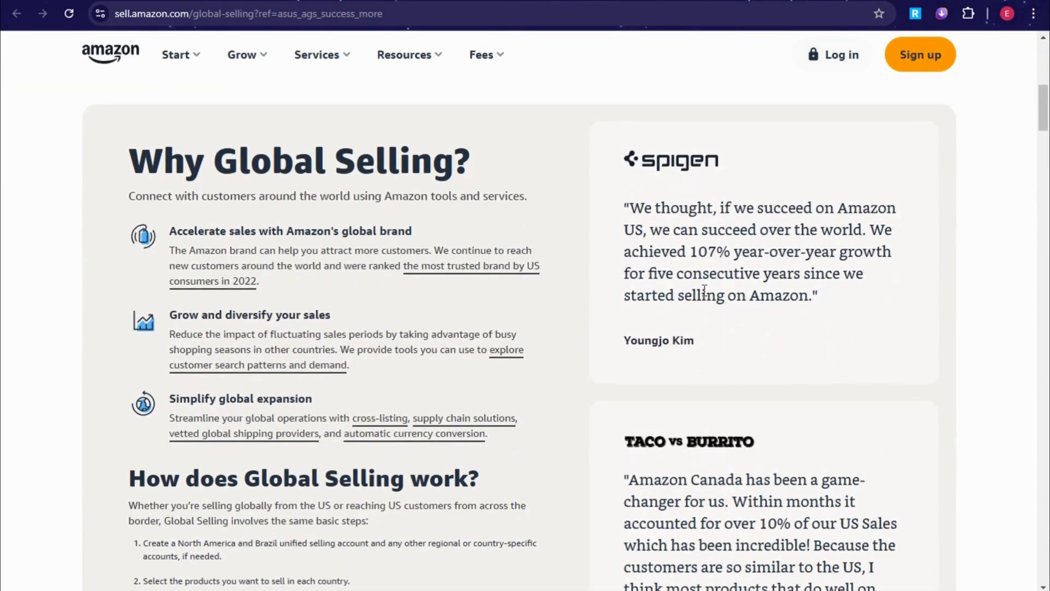
scroll(655, 298, down, 5)
scroll(657, 298, down, 4)
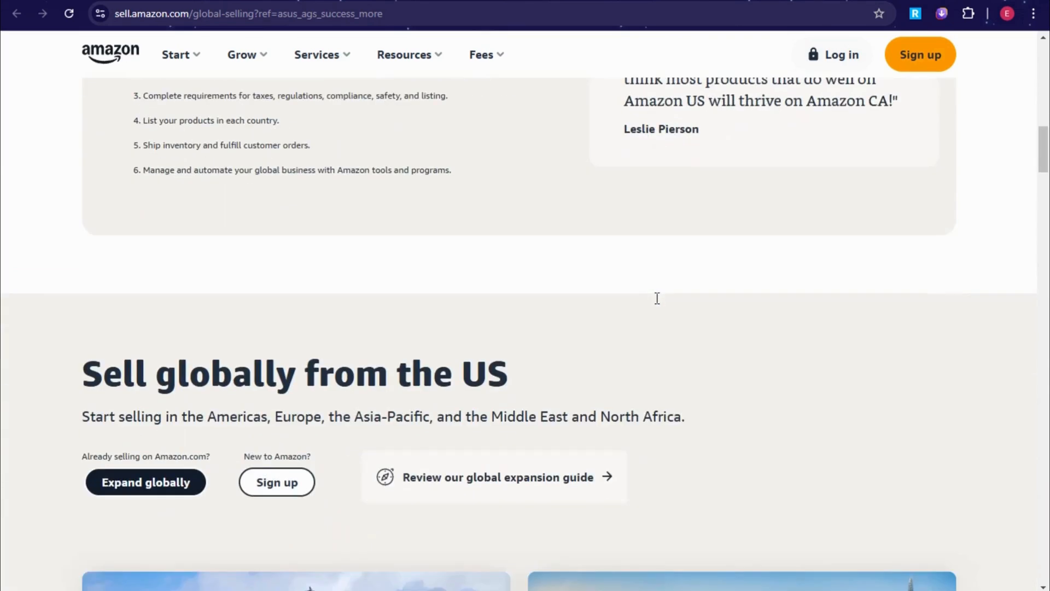
scroll(658, 304, down, 6)
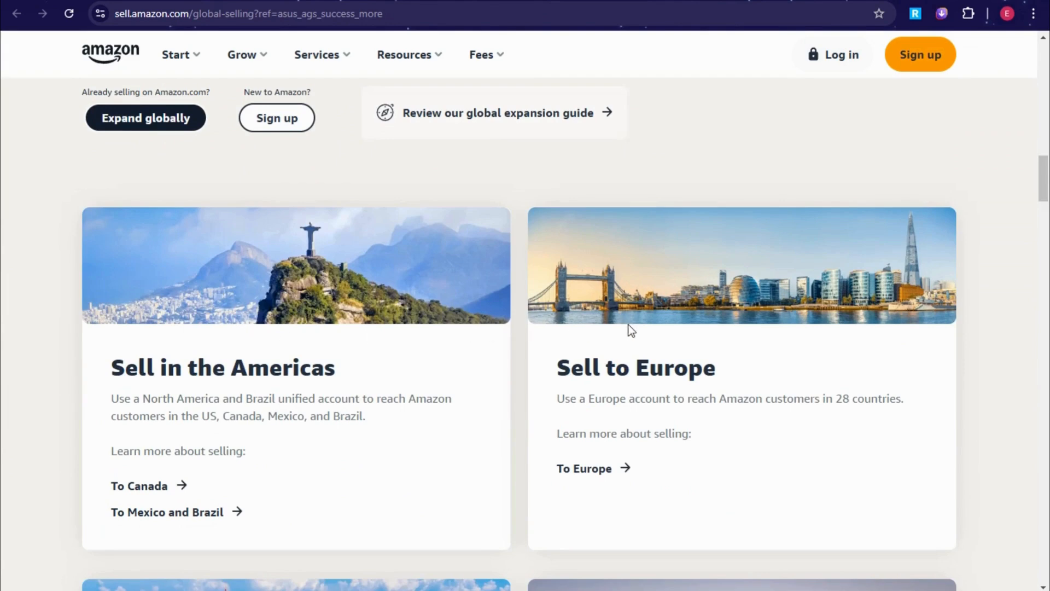
scroll(445, 411, down, 1)
scroll(445, 410, down, 1)
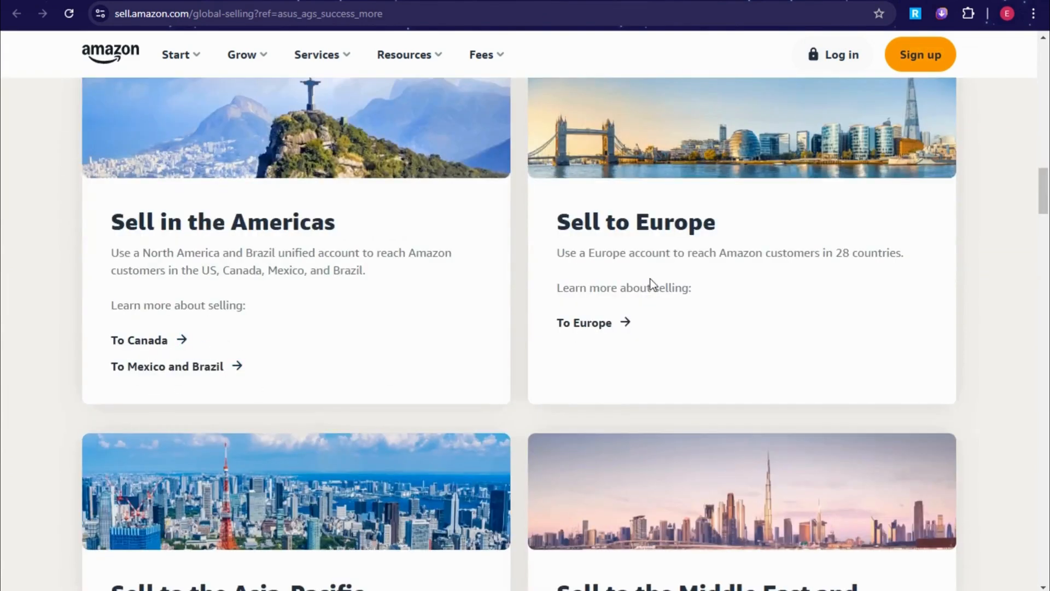
scroll(635, 307, down, 4)
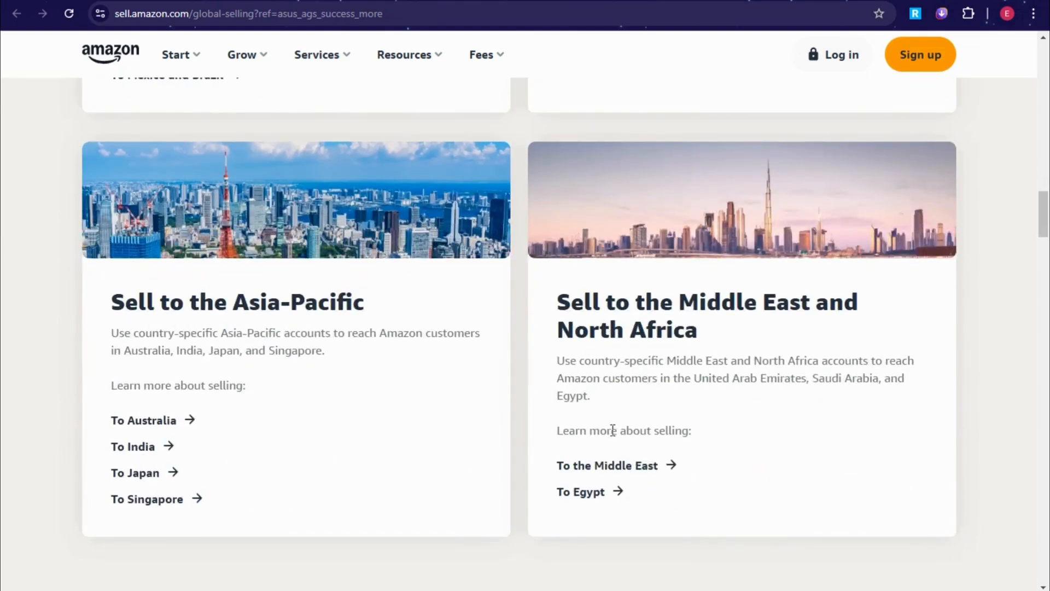
scroll(635, 432, down, 8)
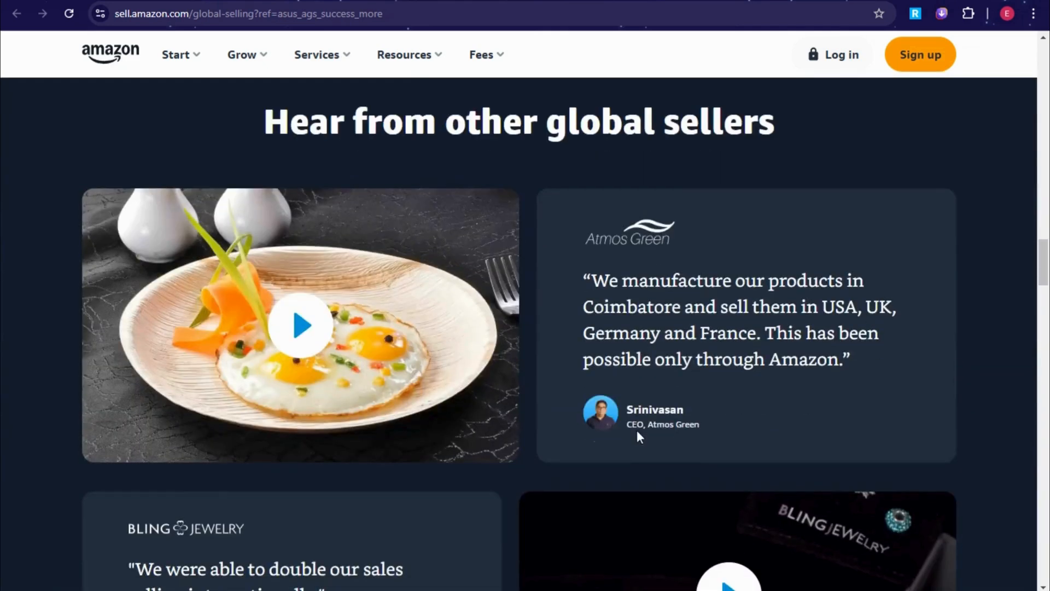
scroll(636, 430, down, 6)
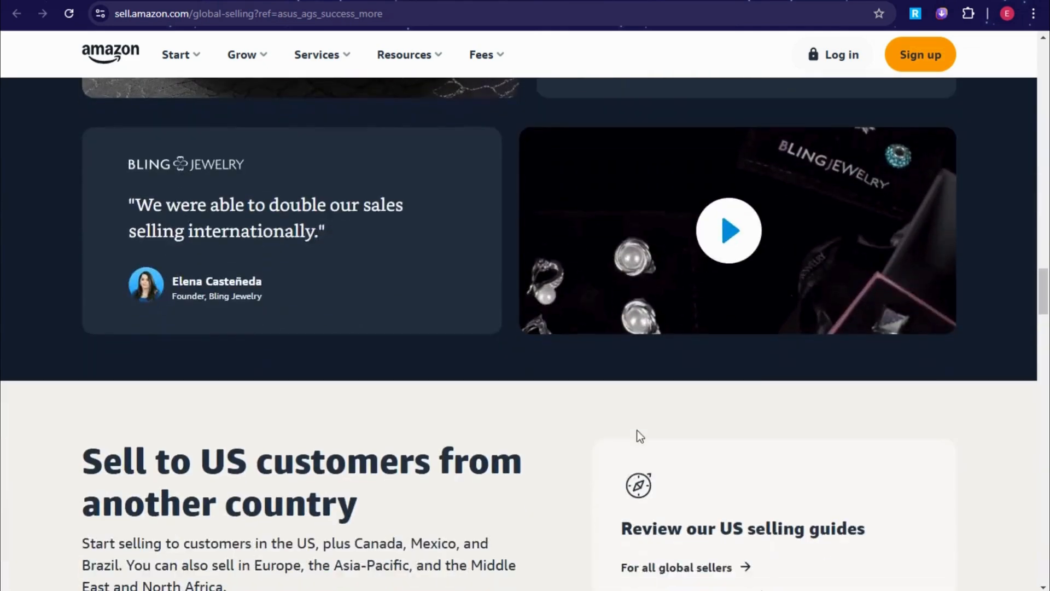
scroll(638, 430, down, 2)
scroll(638, 430, down, 3)
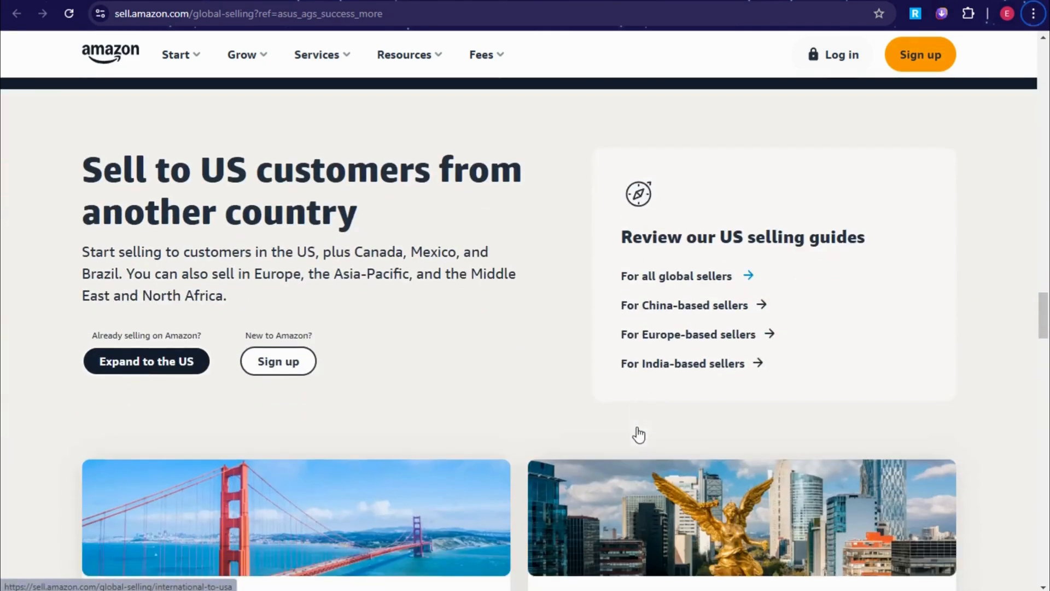
scroll(636, 426, down, 3)
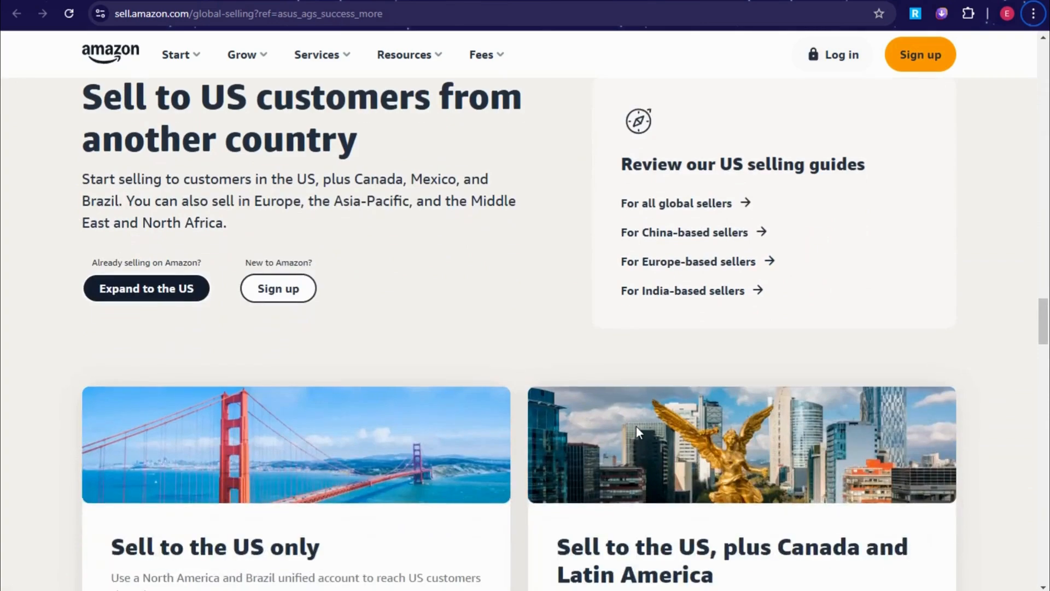
scroll(635, 426, down, 10)
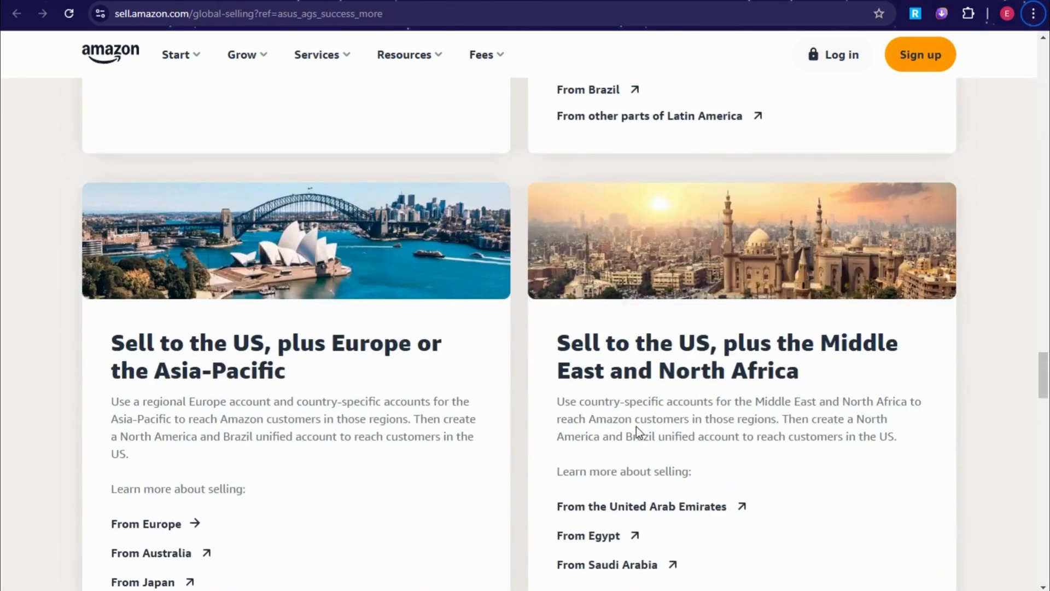
scroll(637, 426, down, 12)
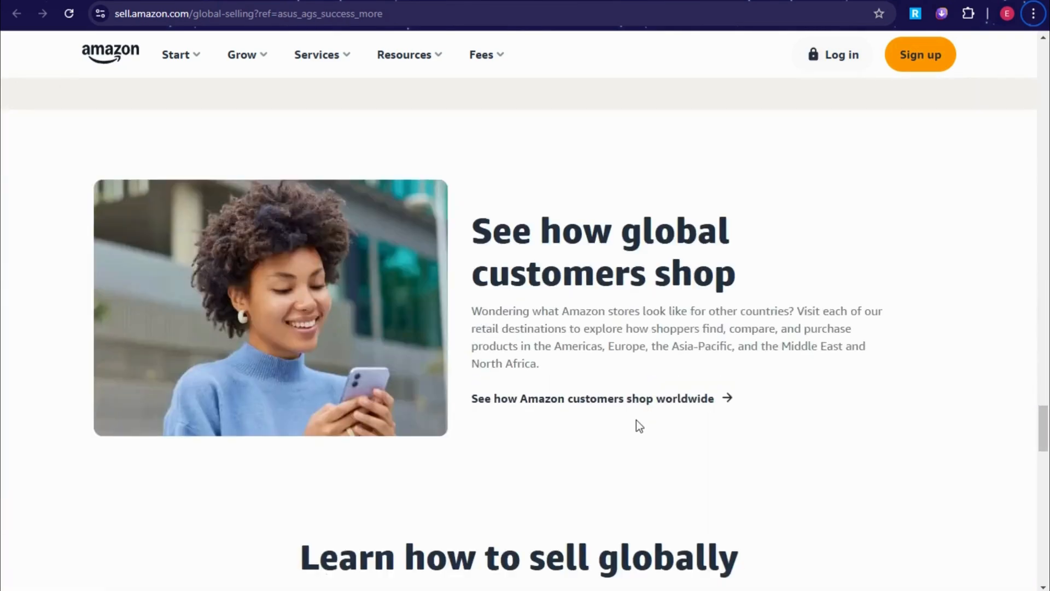
scroll(634, 421, up, 14)
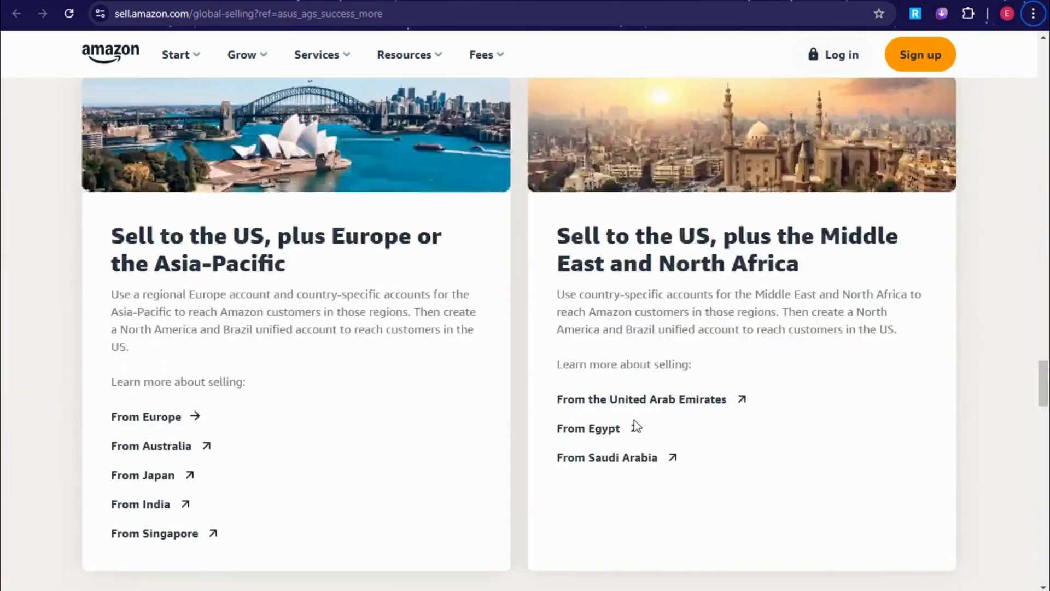
scroll(634, 420, up, 12)
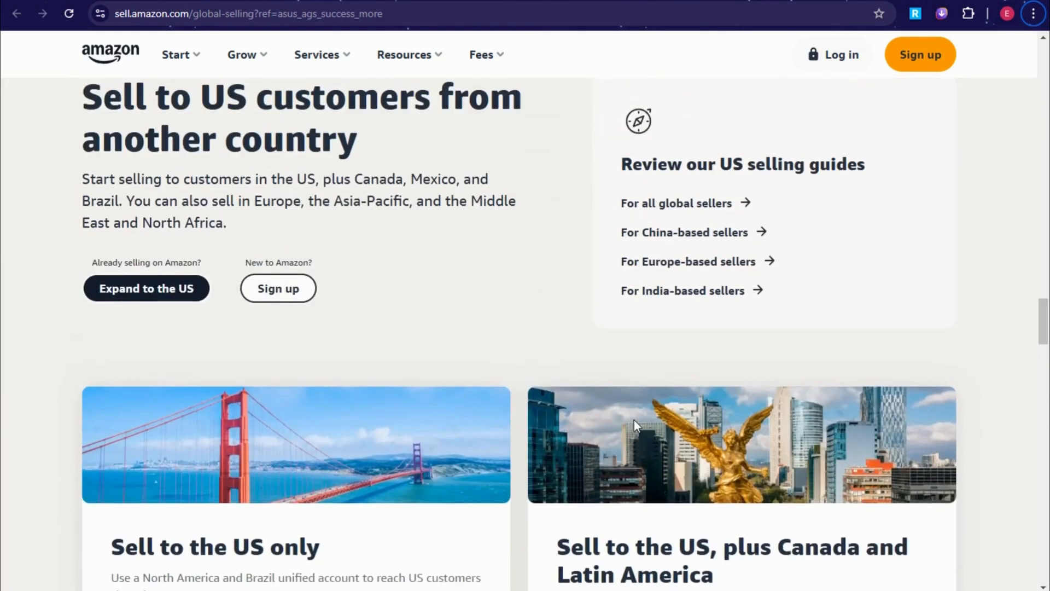
scroll(635, 420, up, 20)
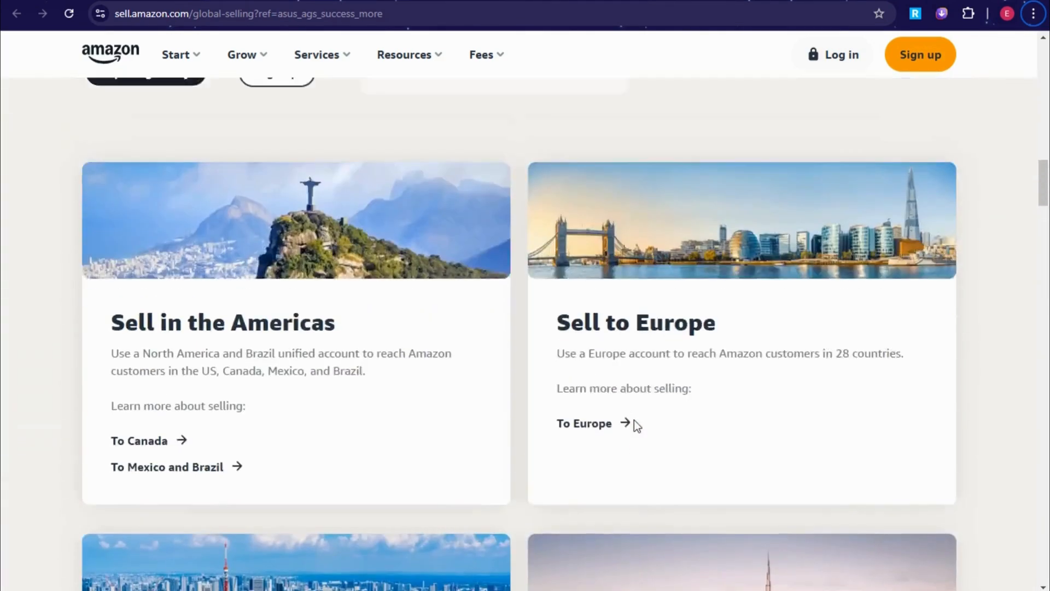
scroll(634, 419, up, 10)
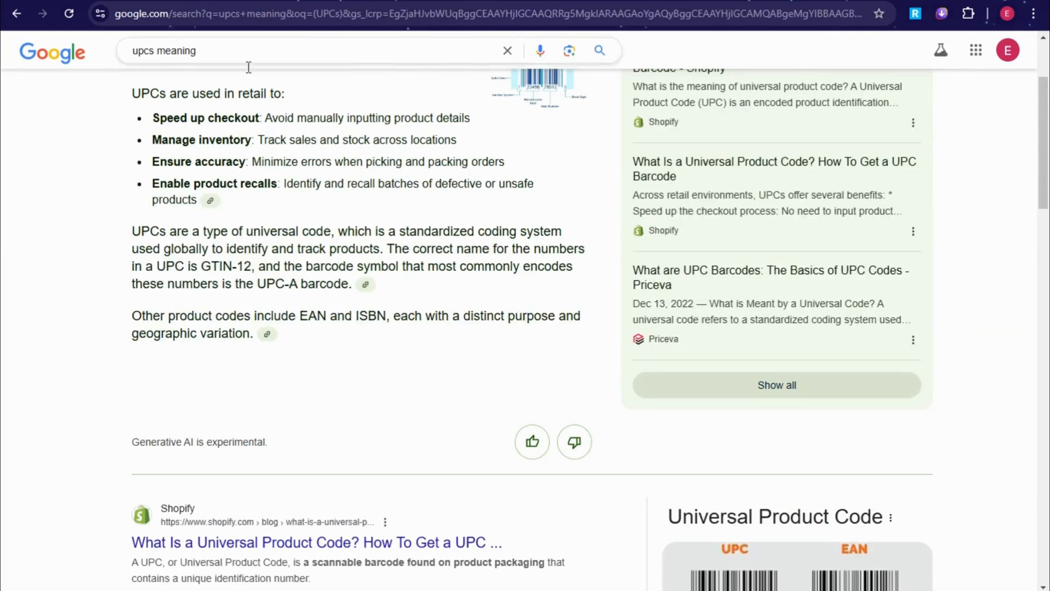
drag(203, 51, 126, 57)
- Search Google for 'can i change my id amazon seller' and expand 'How can I change my Amazon ID?'
text(can)
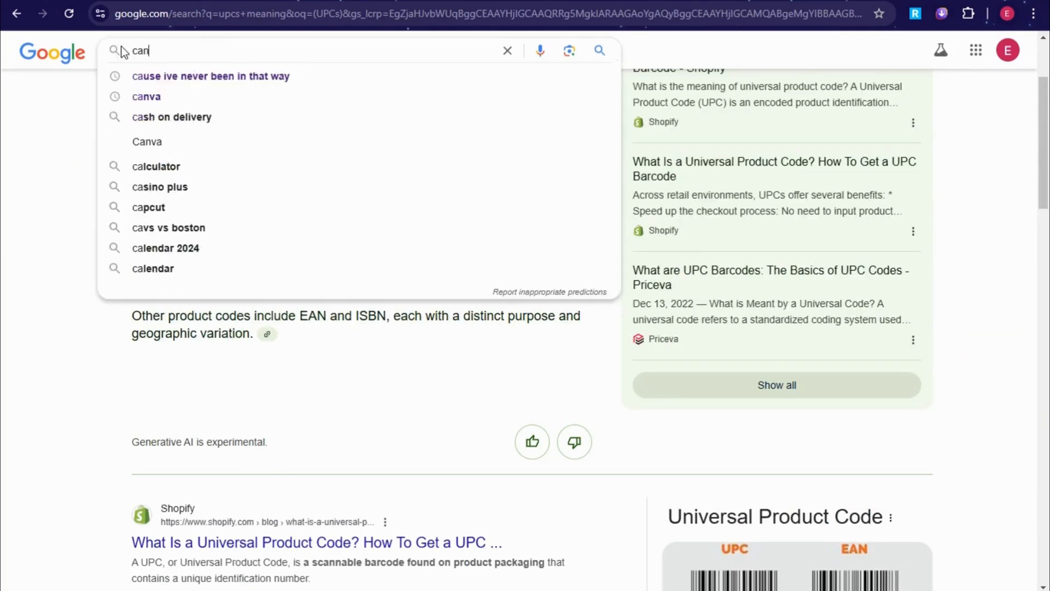
text( i change my )
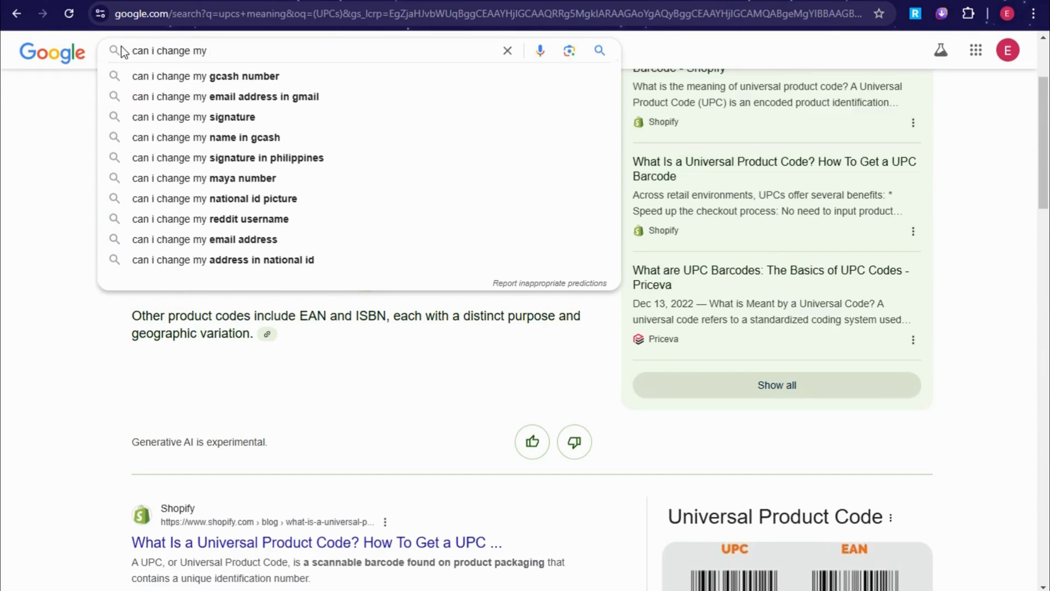
text(id am)
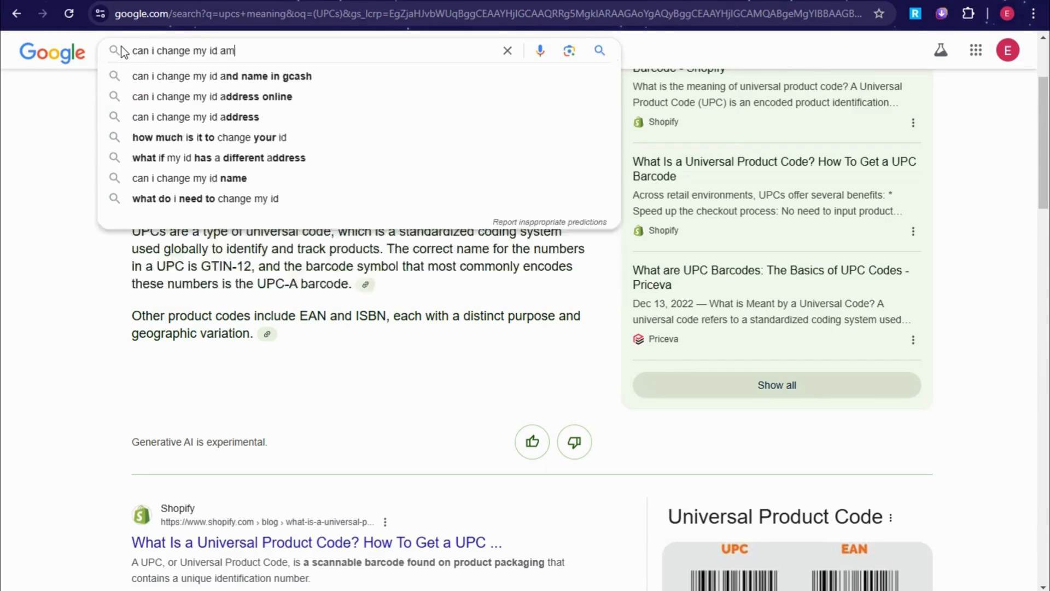
text(azon seller)
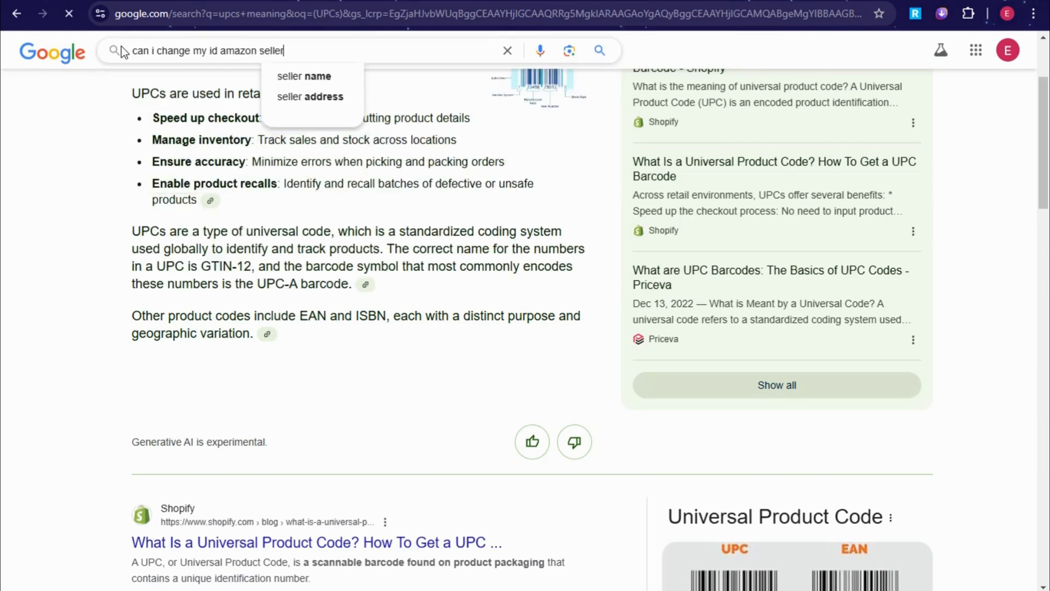
key(Return)
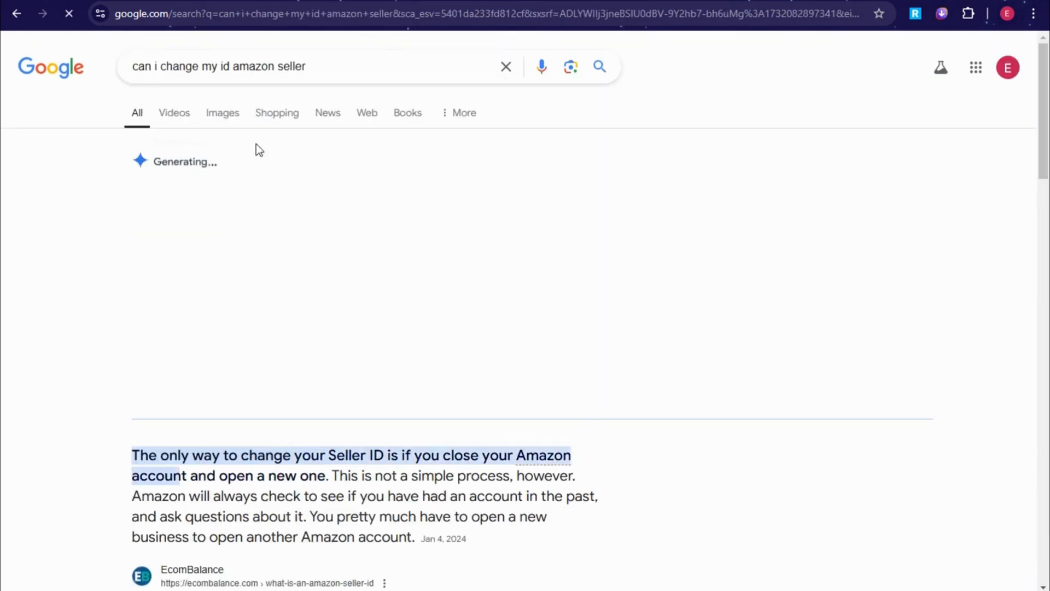
scroll(323, 257, down, 6)
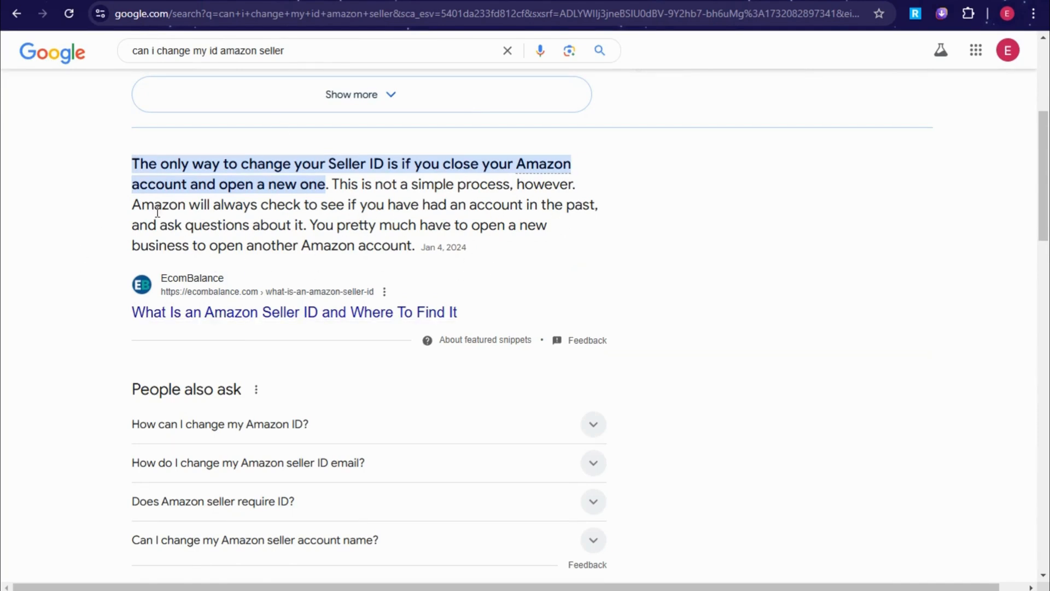
click(327, 425)
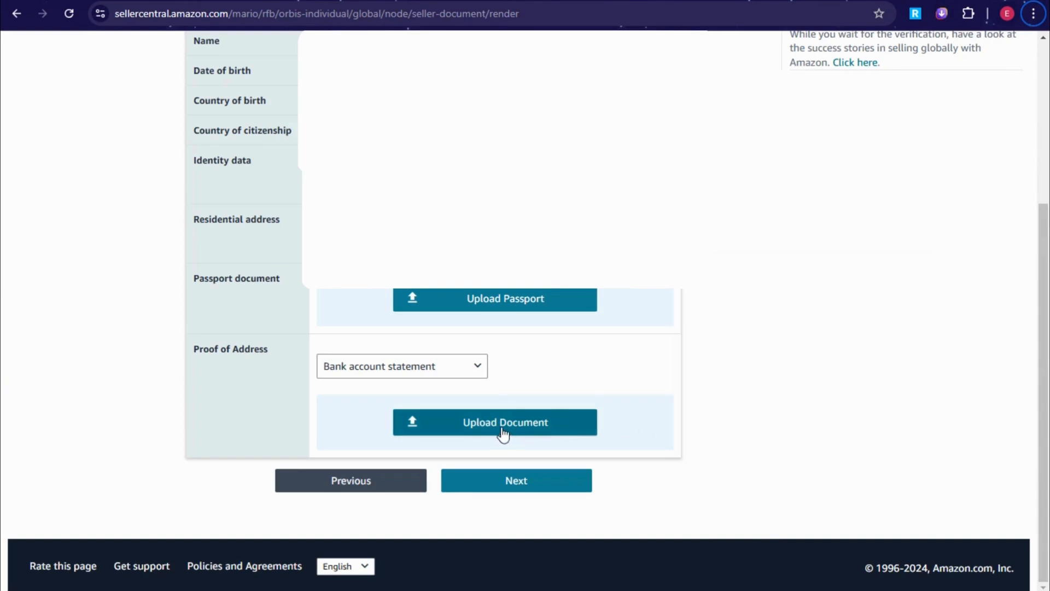
- Check the Upload Document button under Proof of Address on the verification form
mouse_move(499, 428)
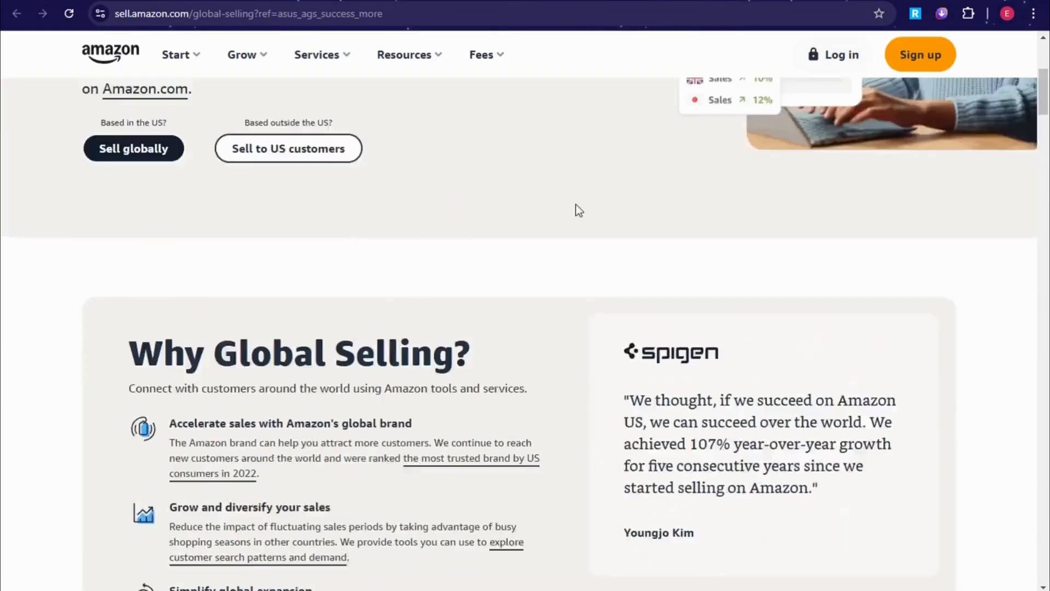
- Go to the Amazon Sell home page and scroll down toward its footer resource links
scroll(579, 211, up, 2)
click(180, 57)
click(118, 54)
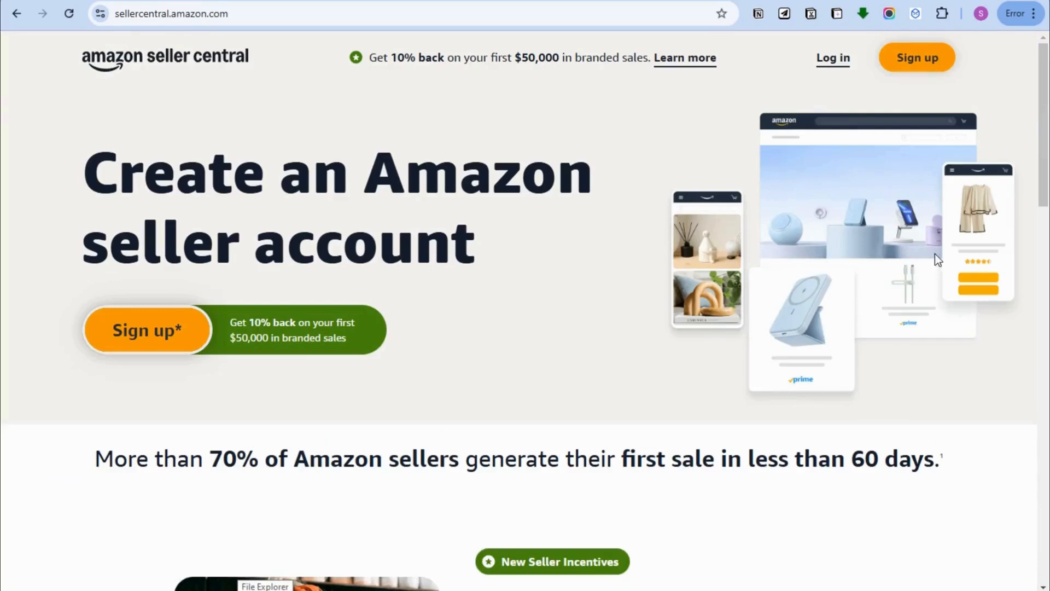
scroll(504, 438, down, 5)
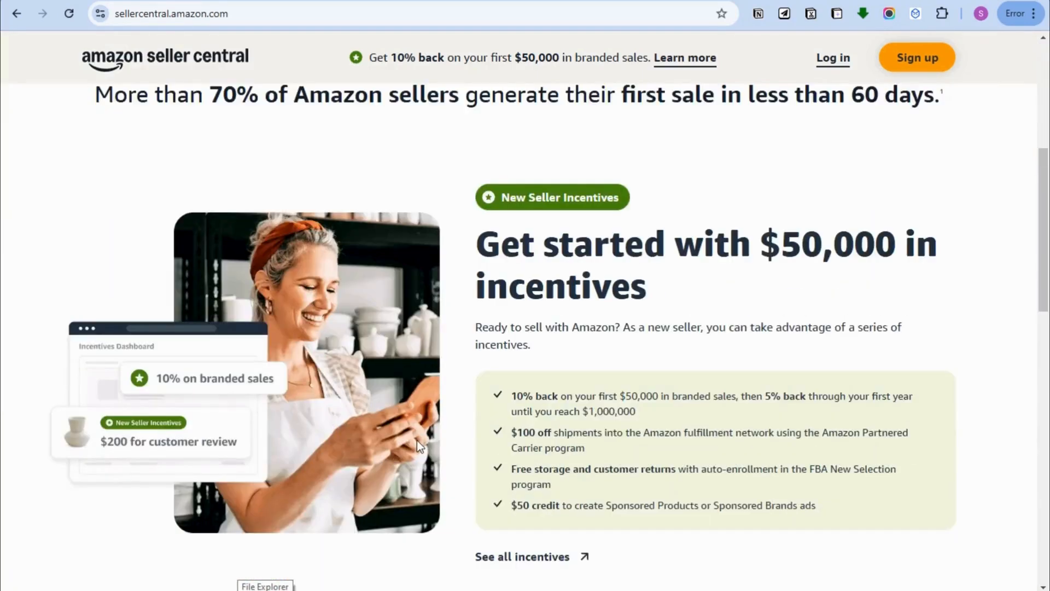
scroll(417, 441, down, 4)
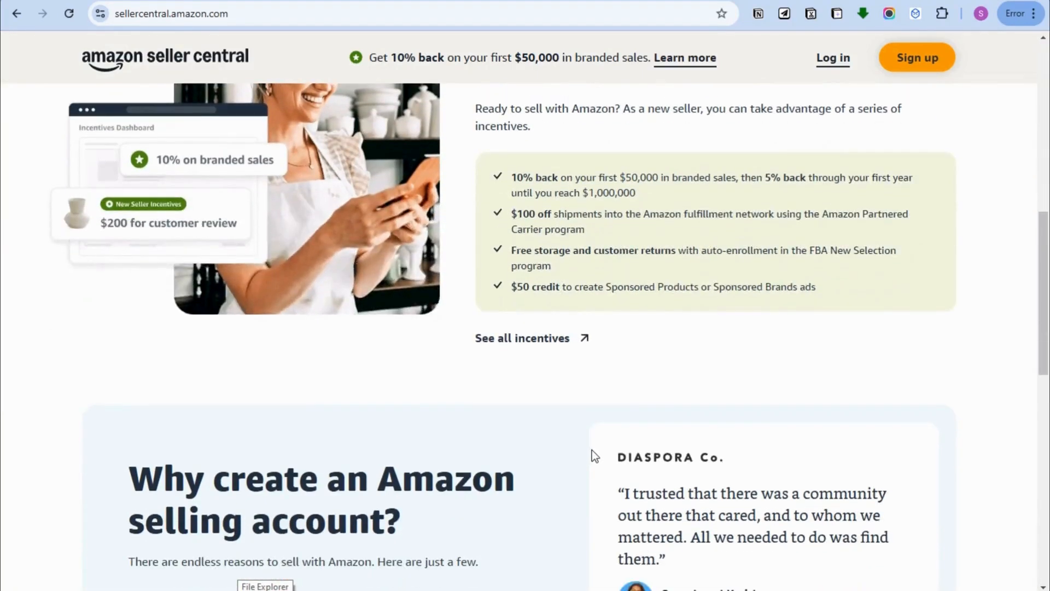
scroll(726, 466, down, 4)
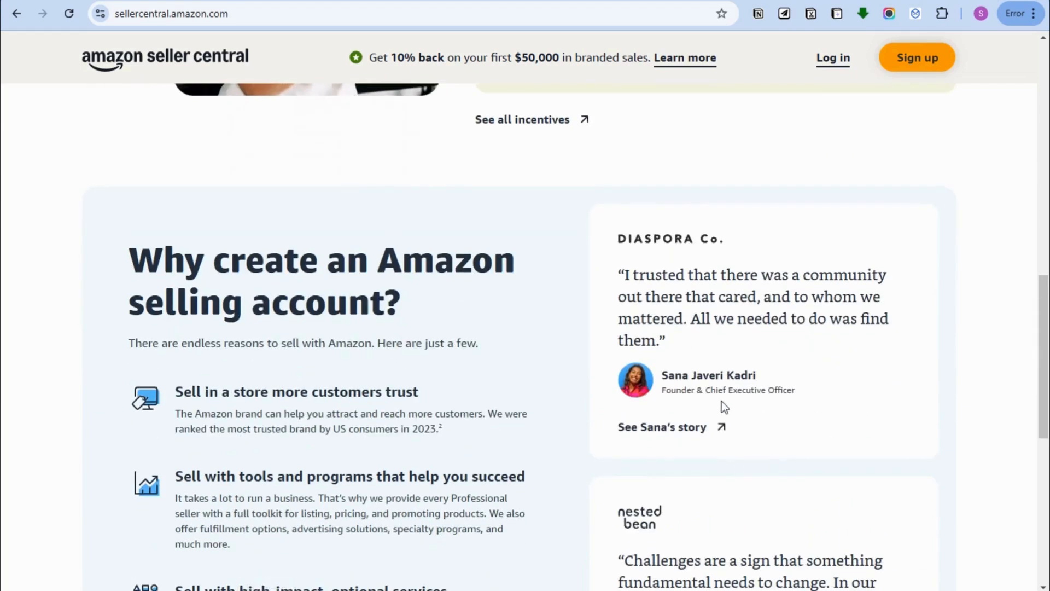
scroll(724, 408, down, 9)
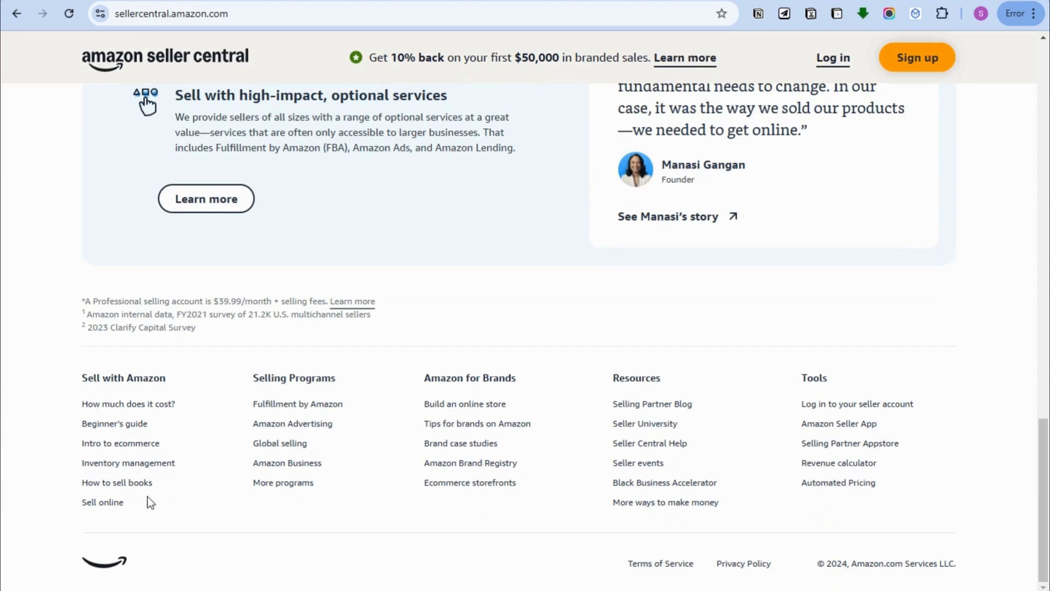
- Open the 'More ways to make money' page and highlight the Amazon Display Ads and Amazon Associates headings
click(661, 503)
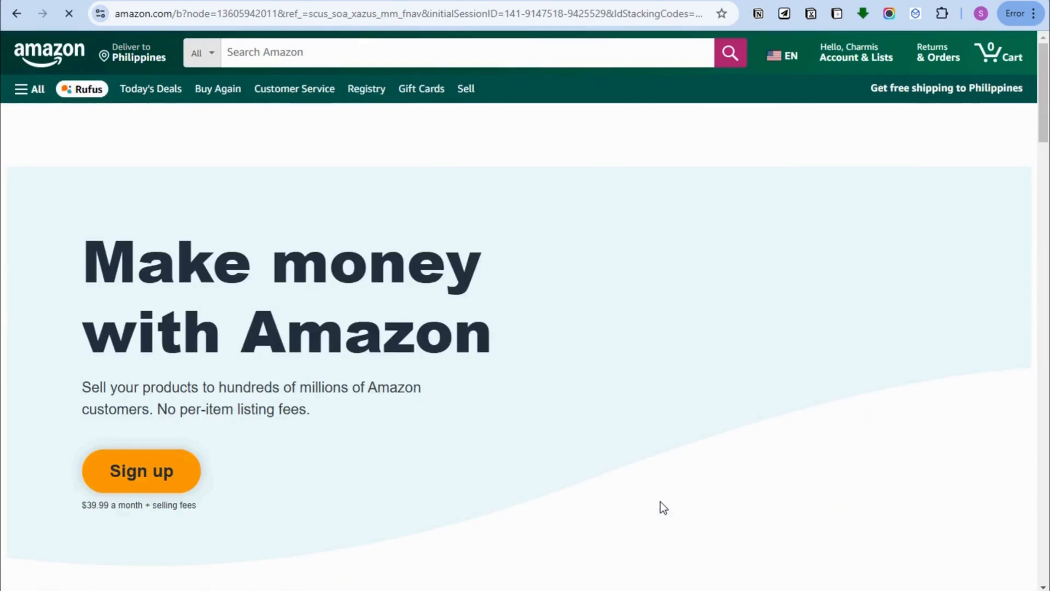
scroll(569, 494, down, 8)
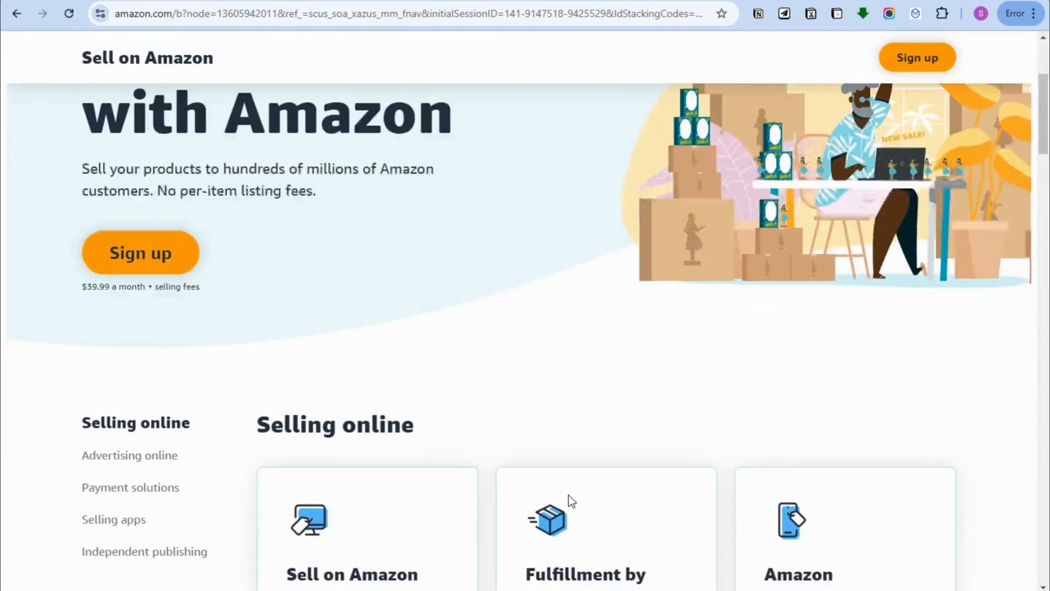
scroll(569, 494, down, 1)
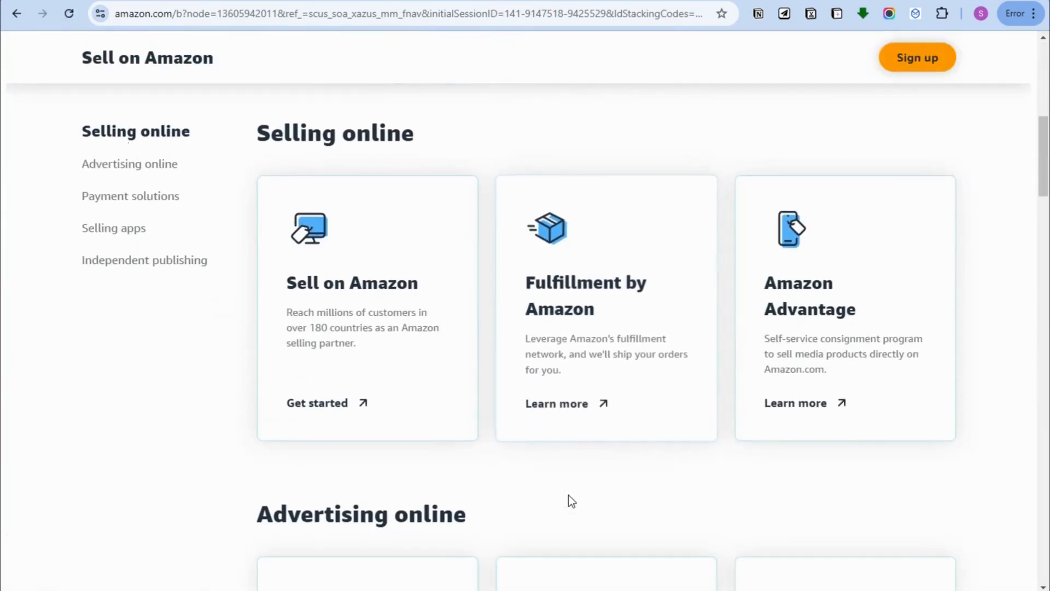
scroll(427, 495, down, 5)
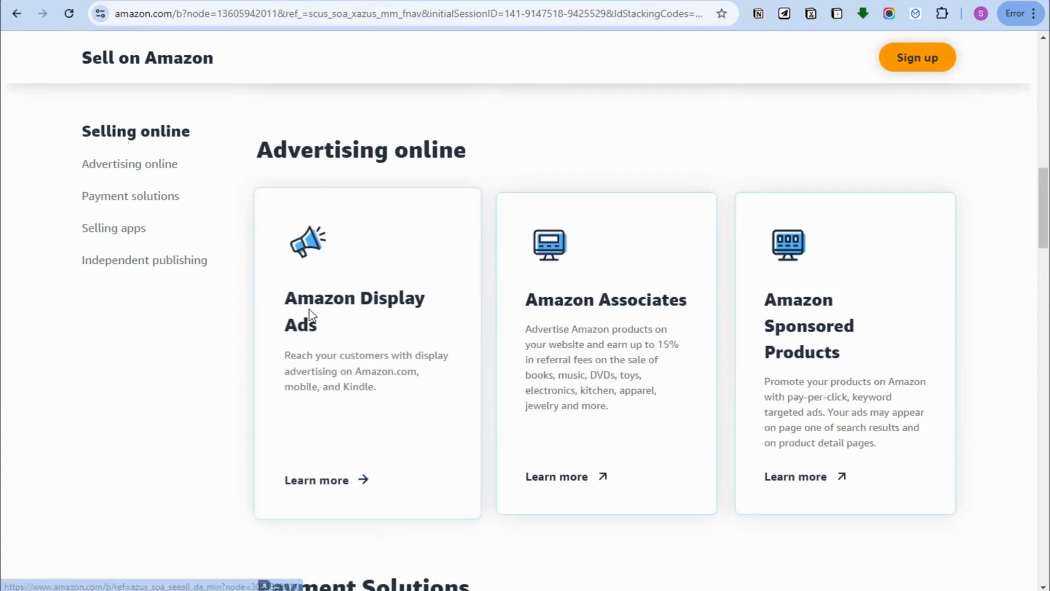
drag(285, 305, 368, 322)
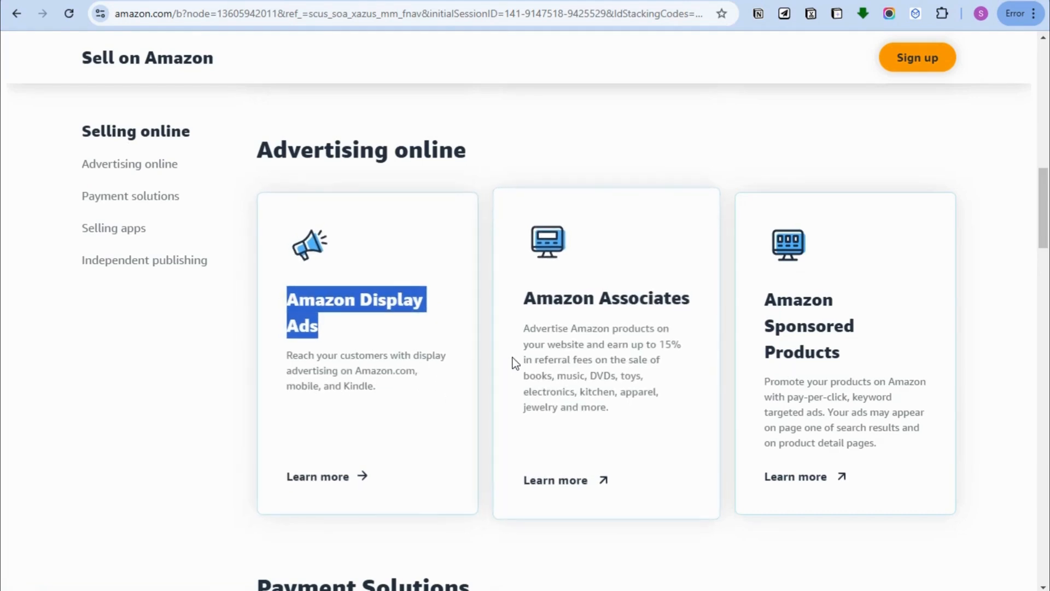
drag(524, 299, 687, 301)
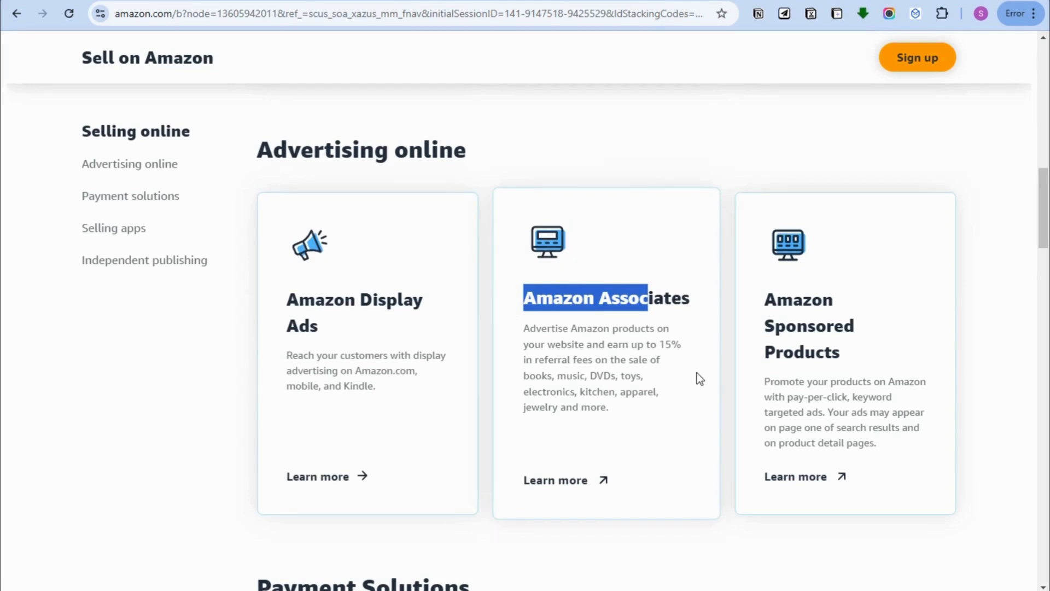
- Scroll through the Payment Solutions, Selling Apps and Independent publishing programs
scroll(697, 376, down, 4)
scroll(781, 129, up, 4)
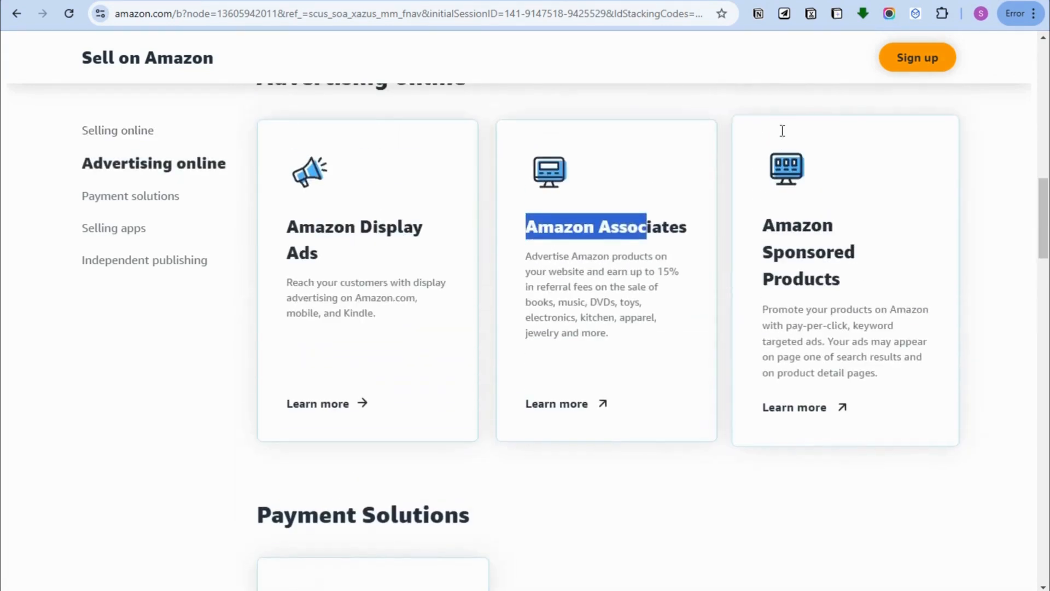
scroll(809, 172, down, 3)
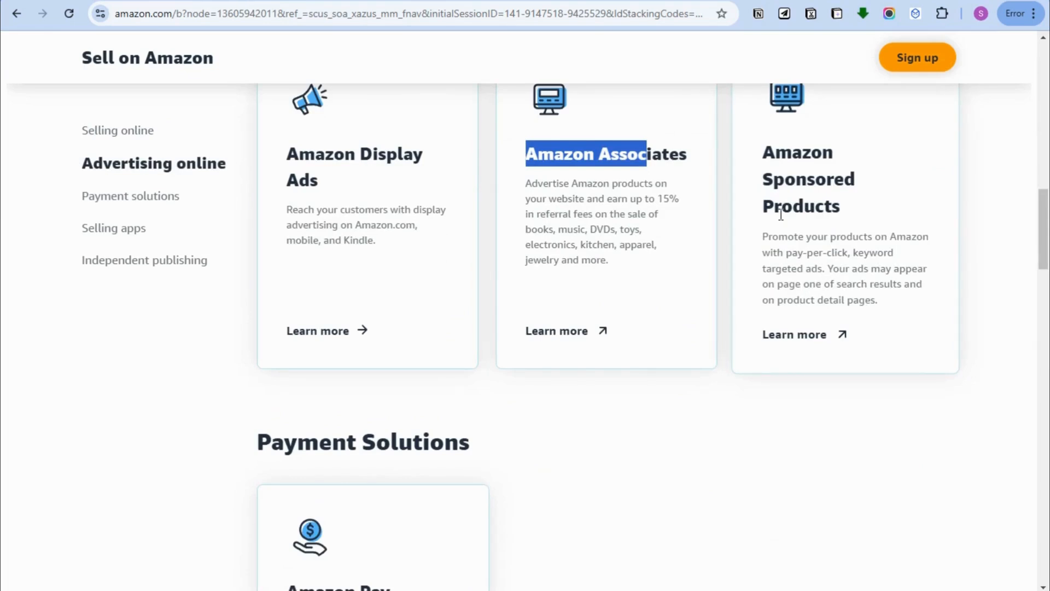
scroll(527, 457, down, 4)
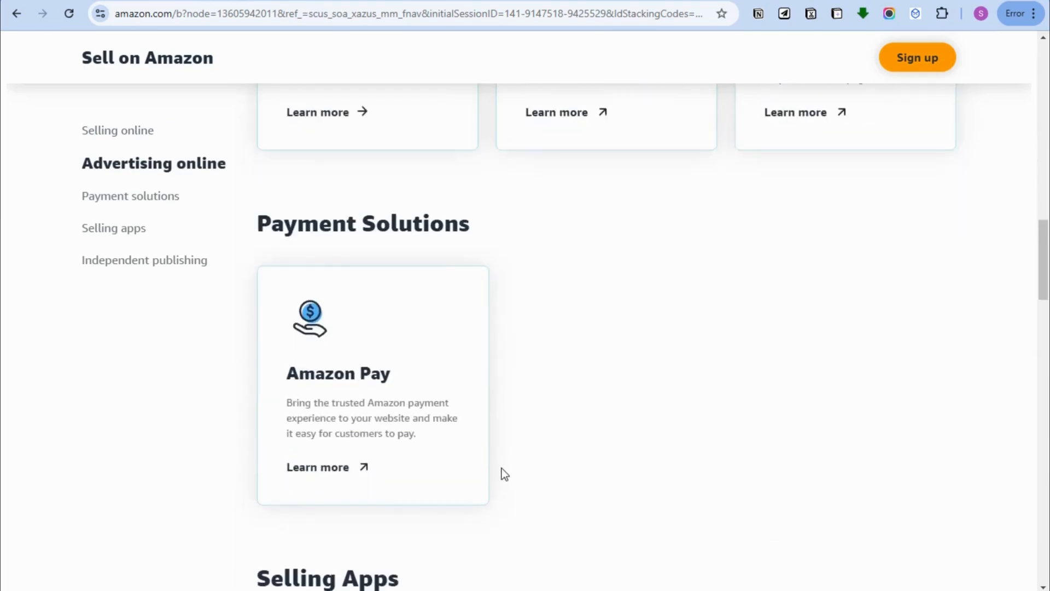
scroll(488, 454, down, 6)
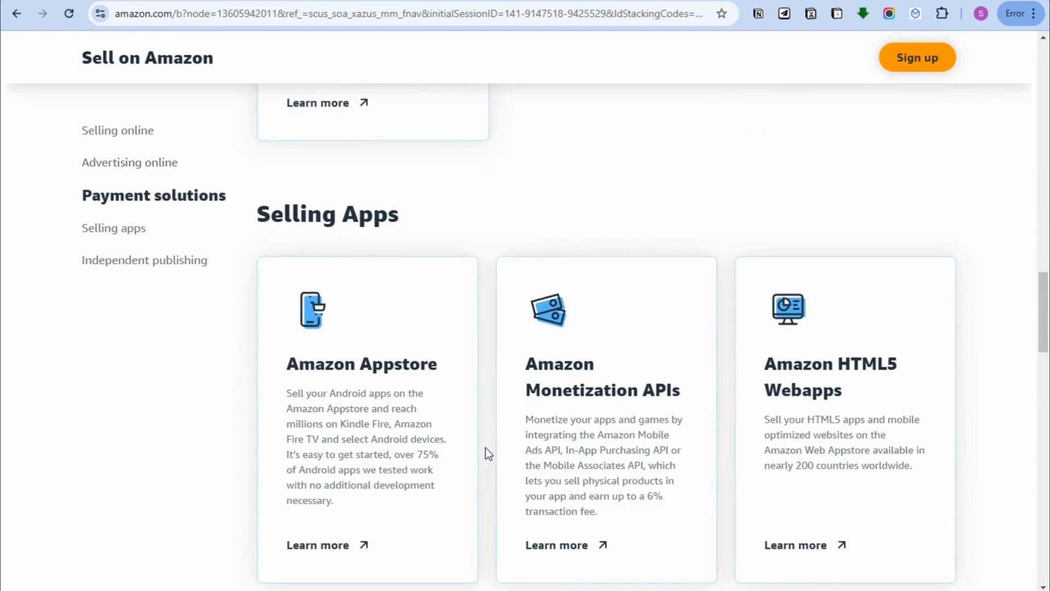
scroll(485, 448, down, 10)
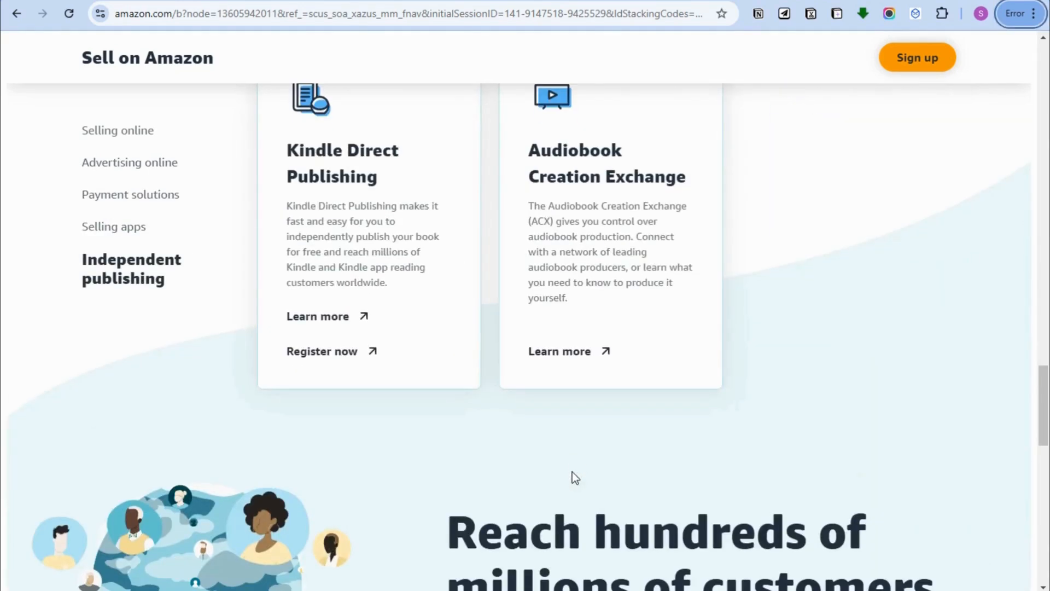
scroll(572, 471, down, 8)
scroll(574, 476, down, 5)
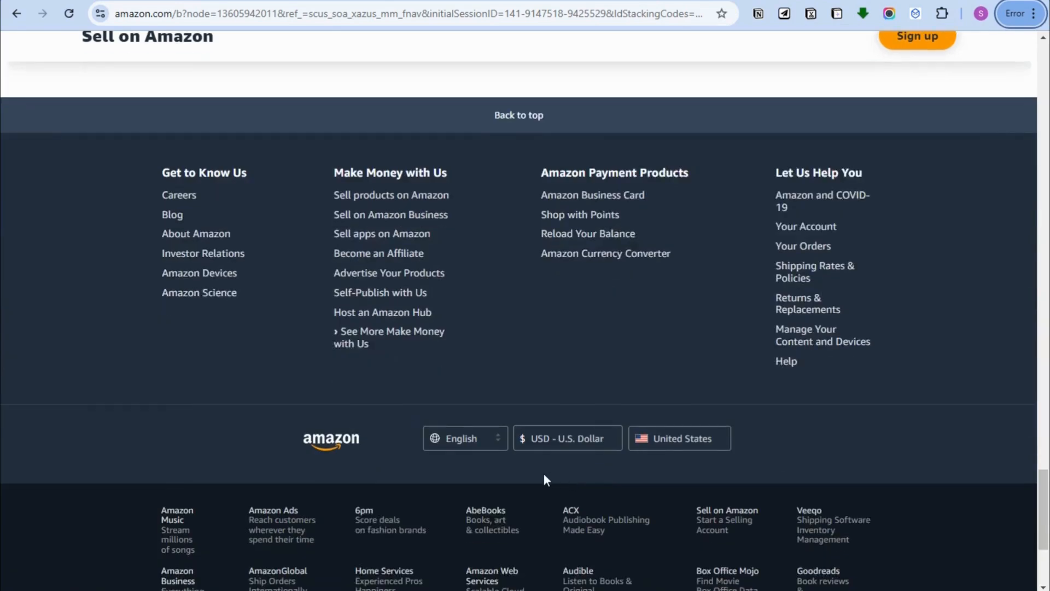
- Go to Customer Service from the footer Help link and dismiss the delivery-address popup
click(793, 363)
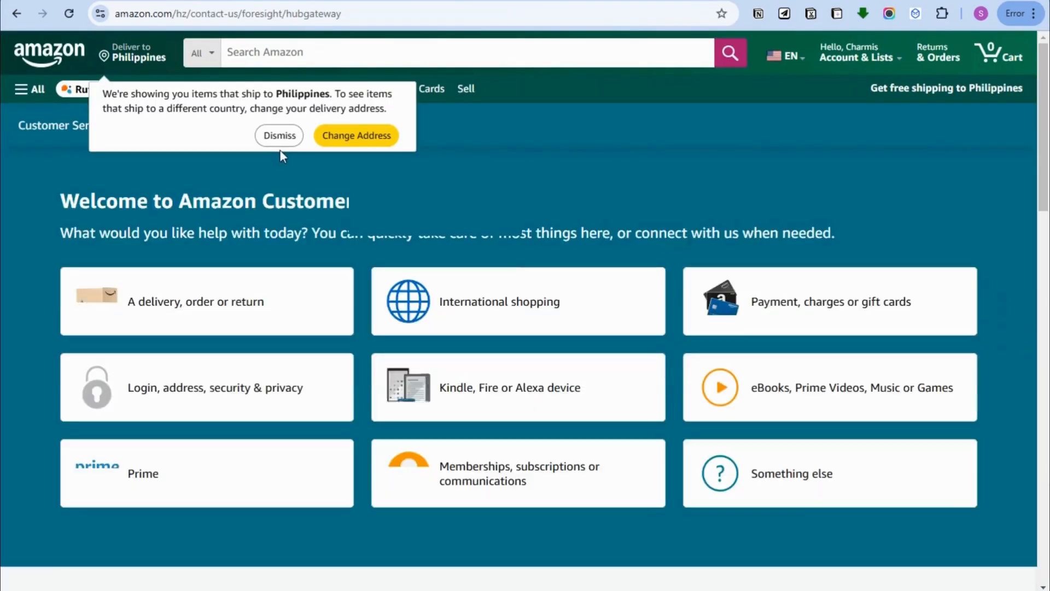
click(279, 136)
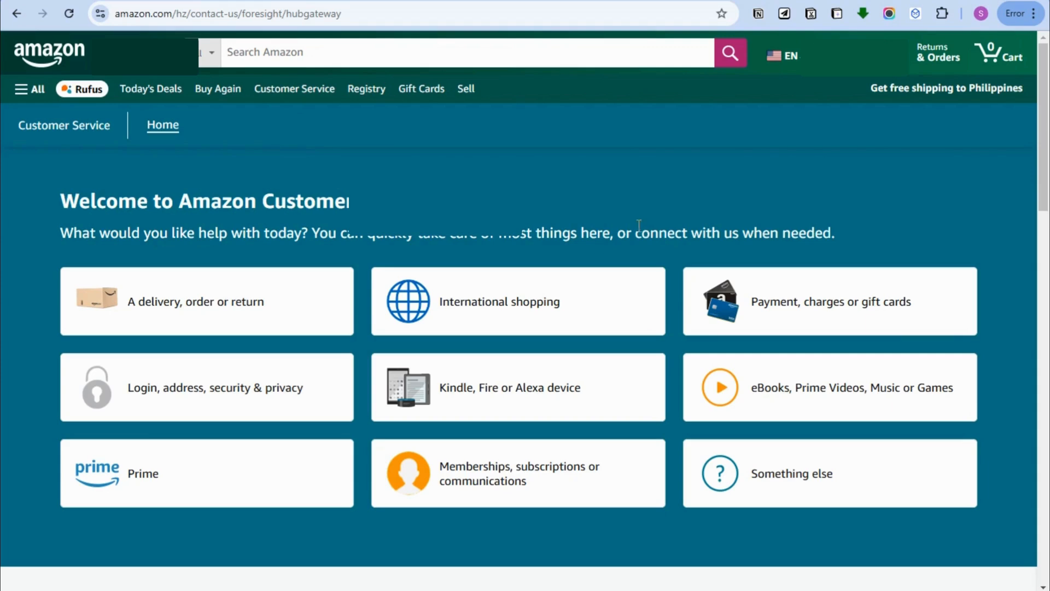
mouse_move(853, 55)
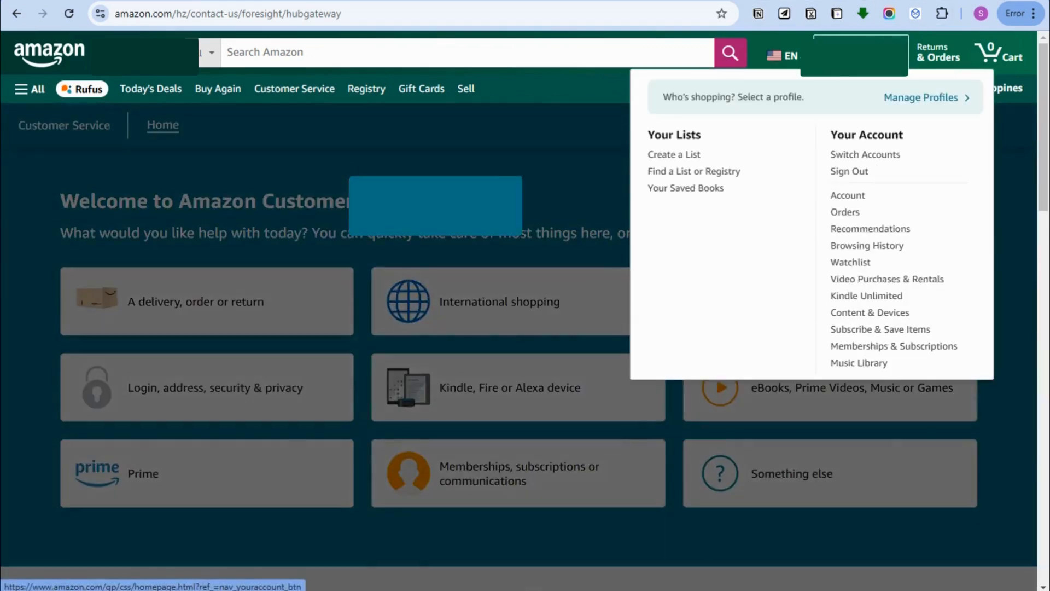